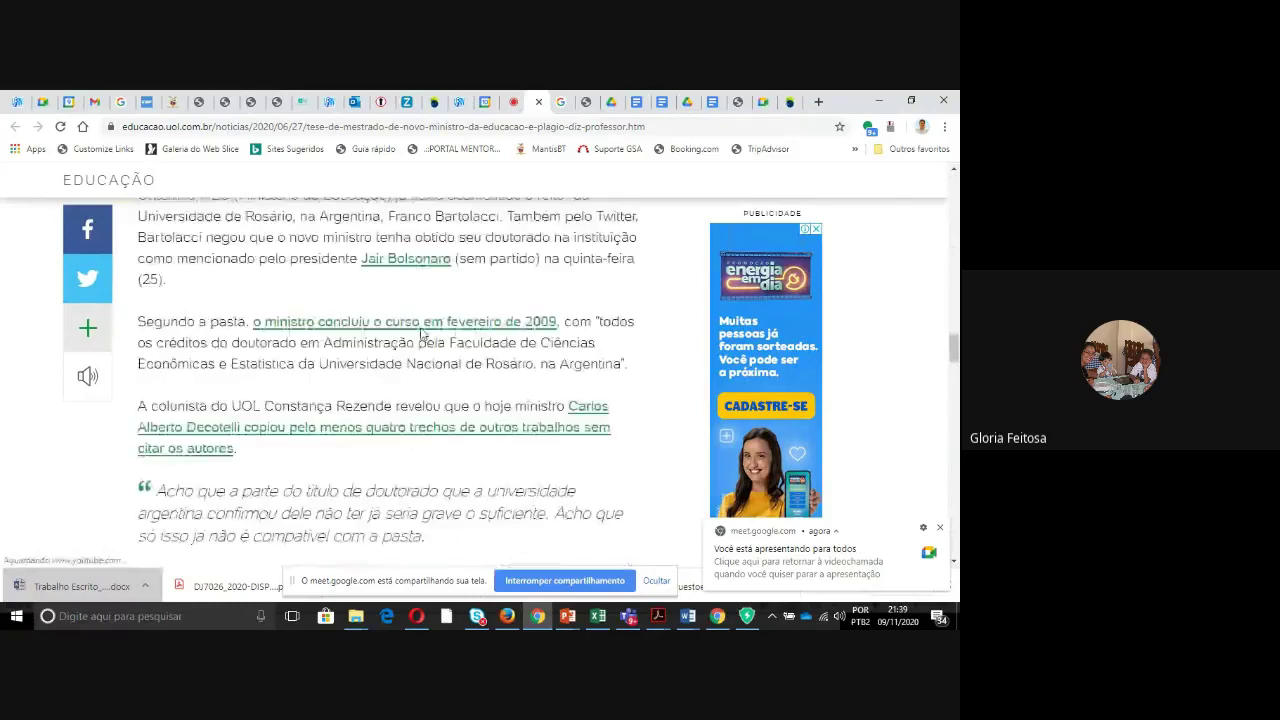
- Scroll to the end of the article and hide the Meet screen-sharing notice
scroll(420, 333, down, 4)
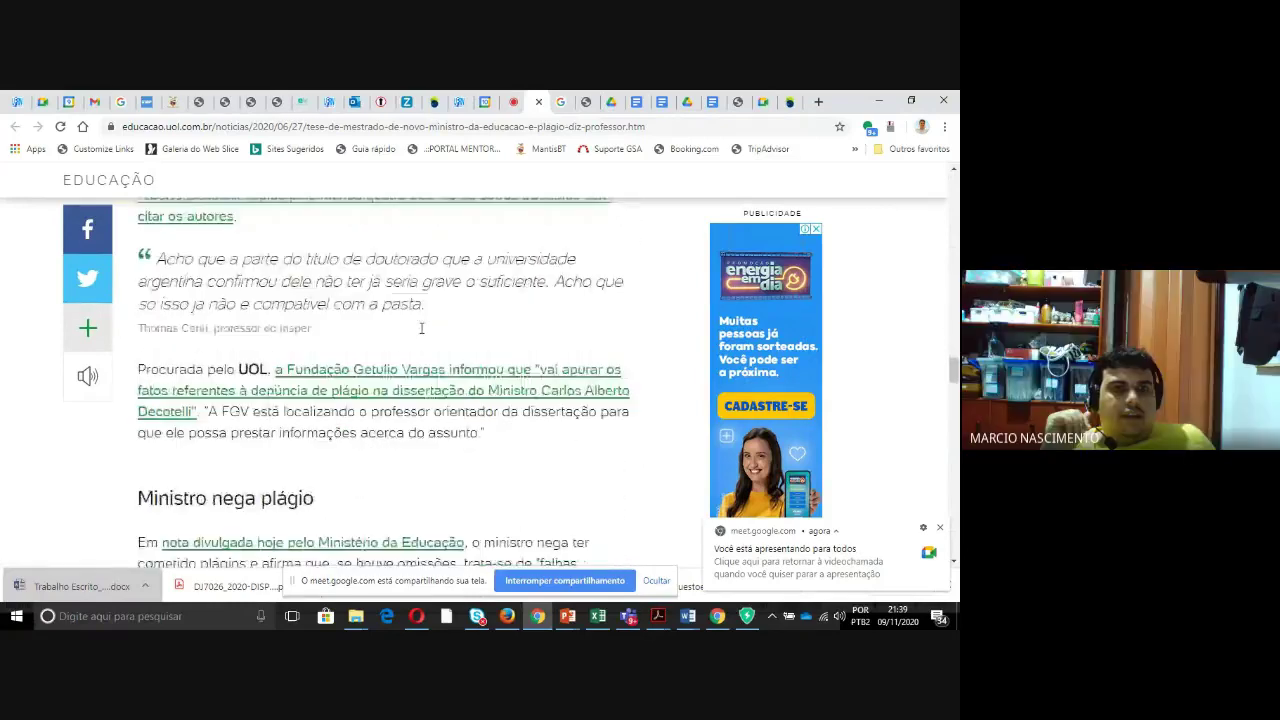
scroll(420, 333, down, 4)
scroll(420, 333, down, 5)
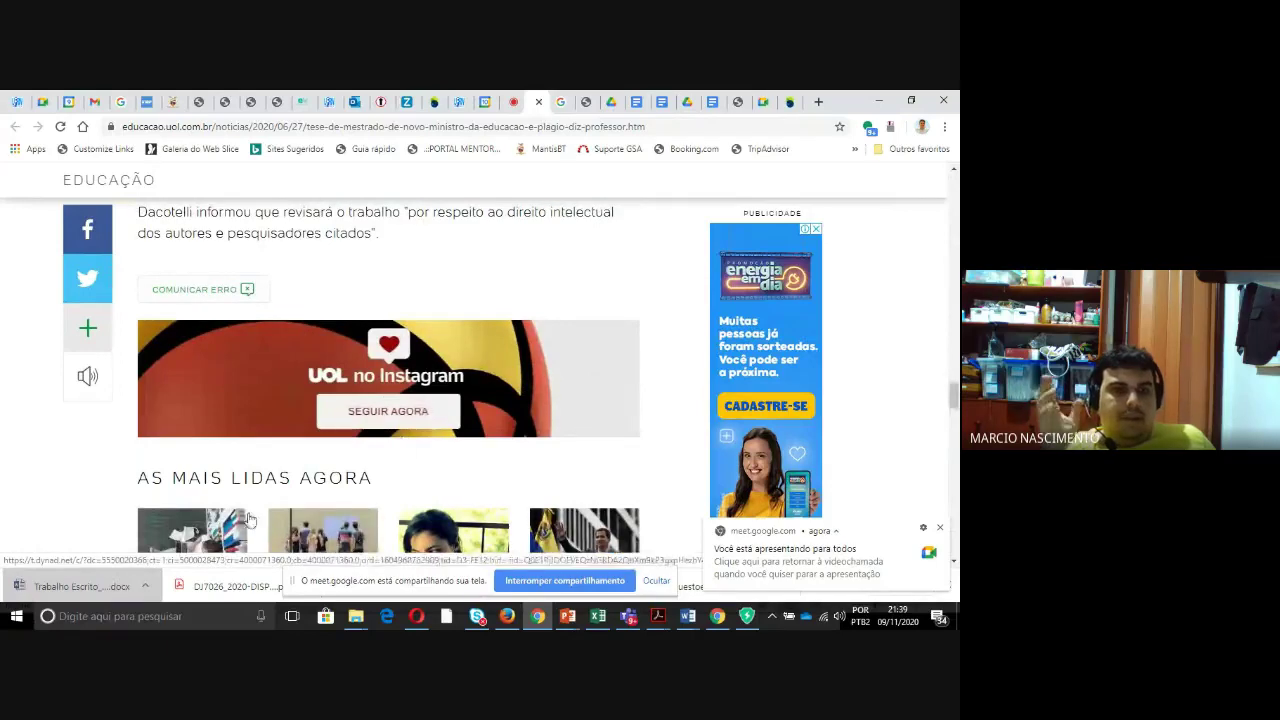
click(656, 582)
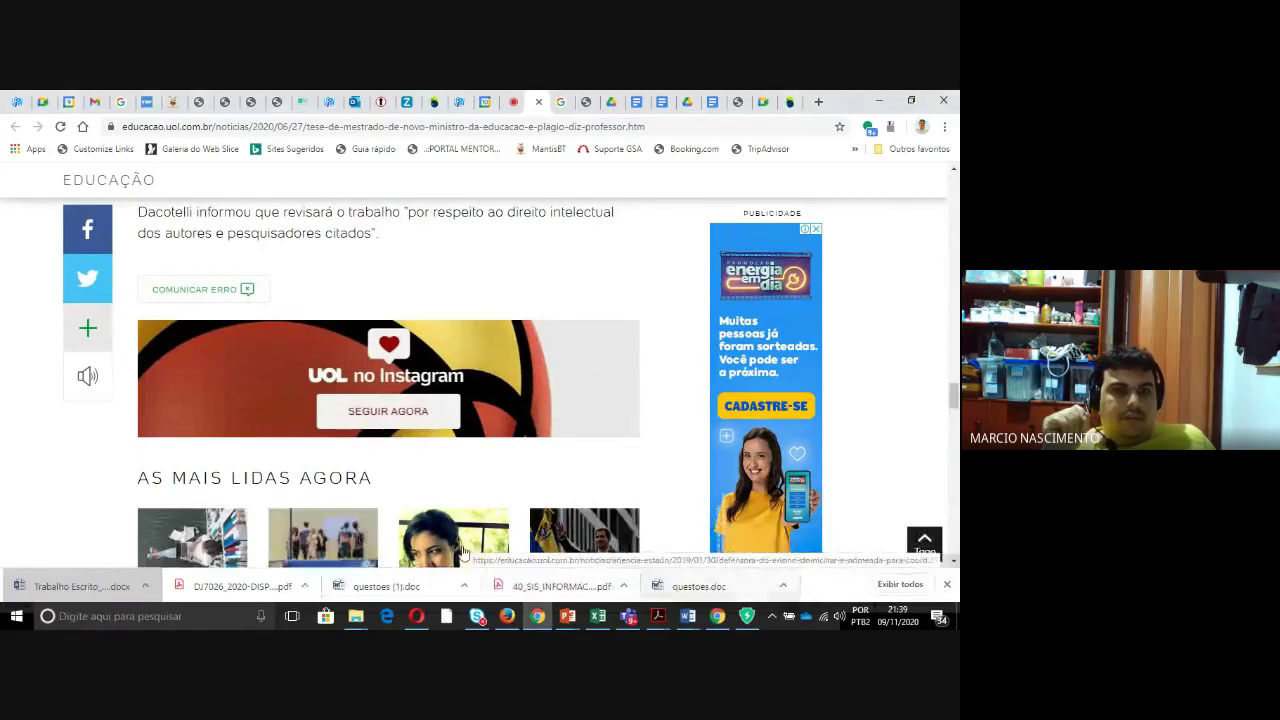
- Peek at the CopySpider download page, return to the article, and close ByteFence Anti-Malware
click(507, 617)
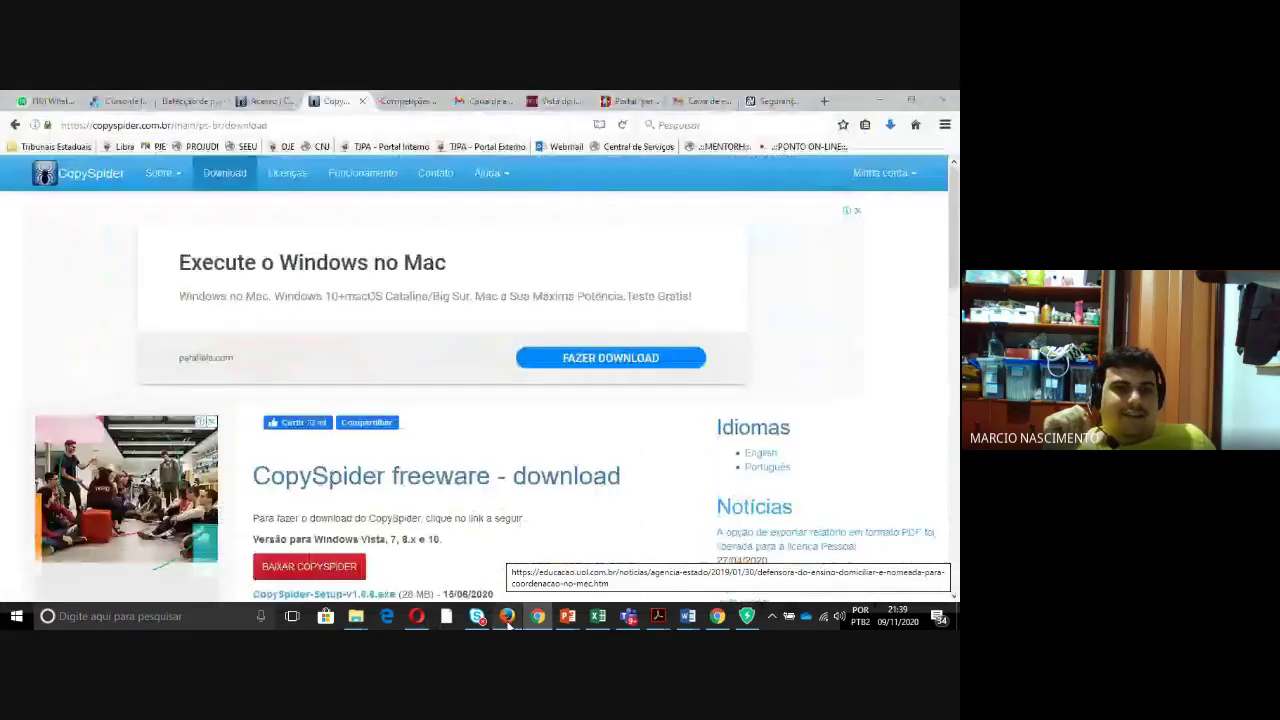
click(507, 617)
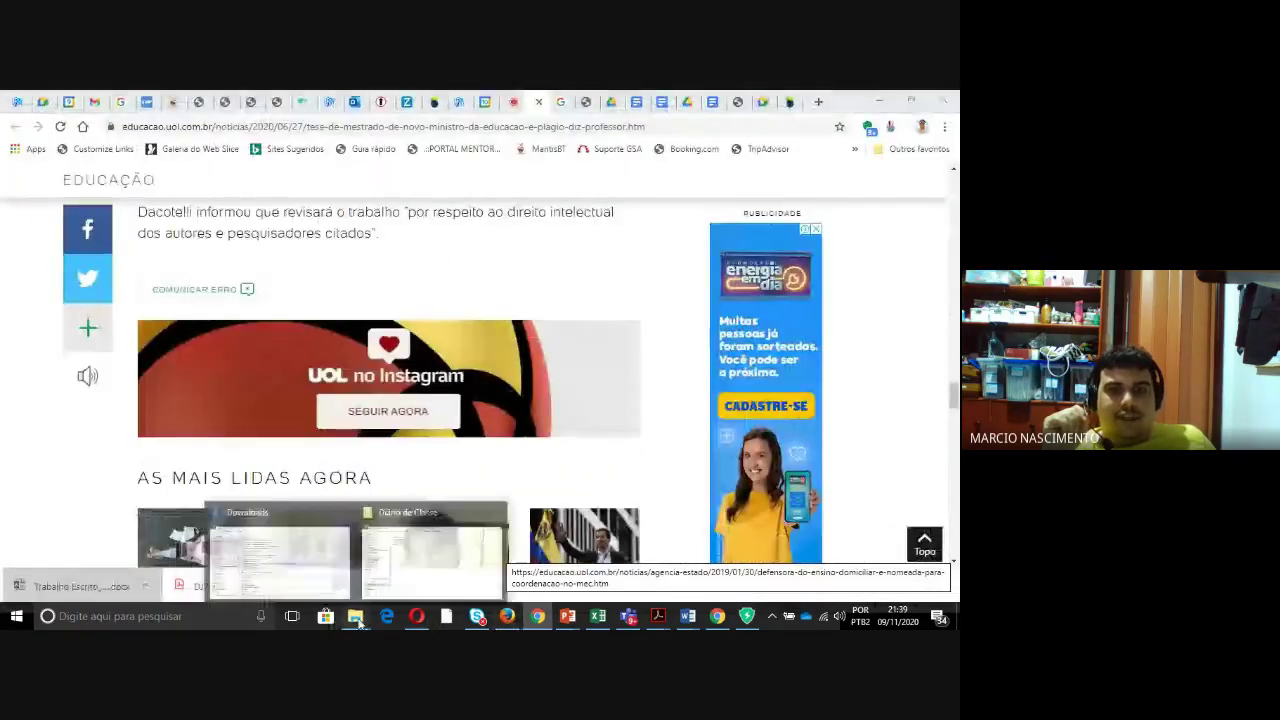
click(746, 616)
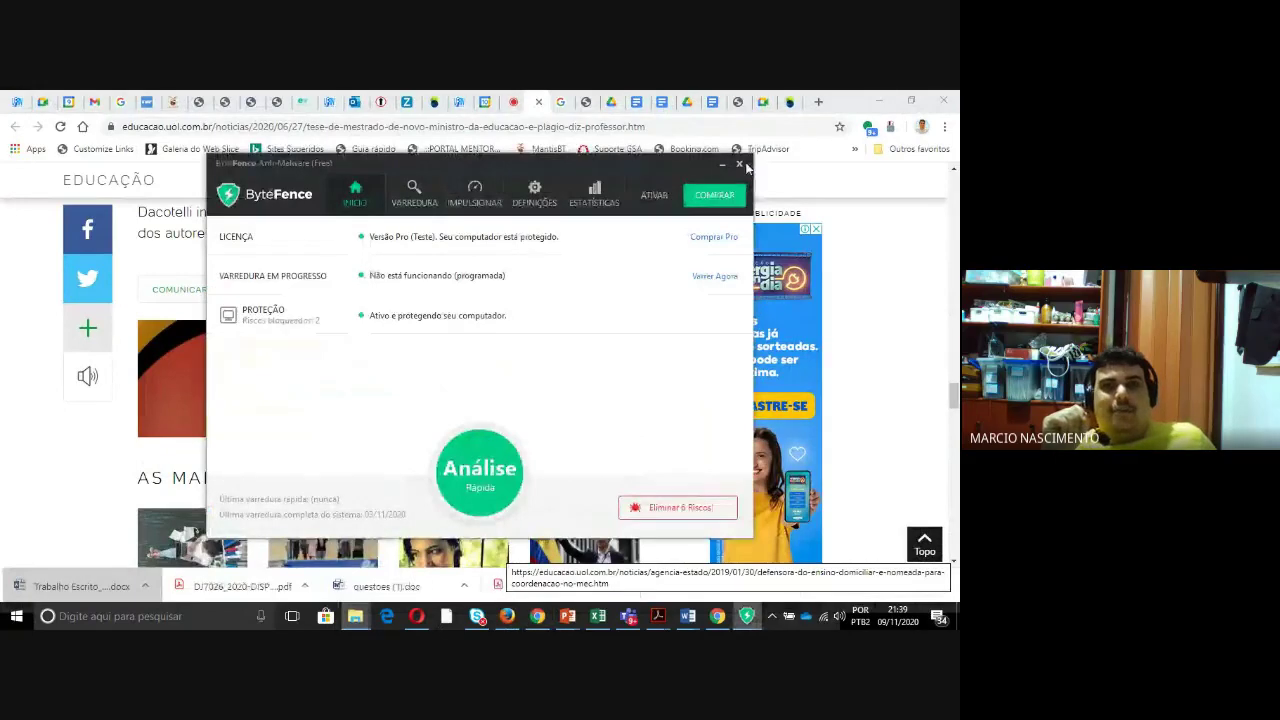
click(746, 616)
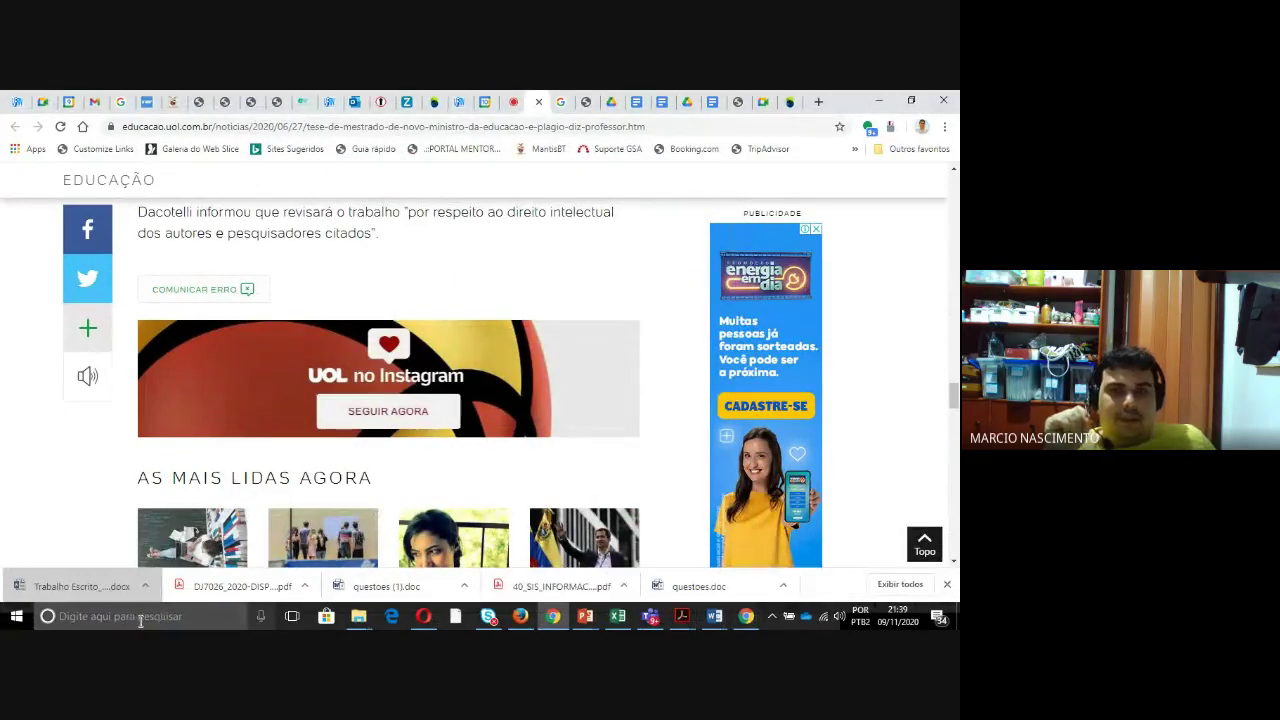
- Bring the Excel workbook forward briefly from the taskbar
mouse_move(610, 615)
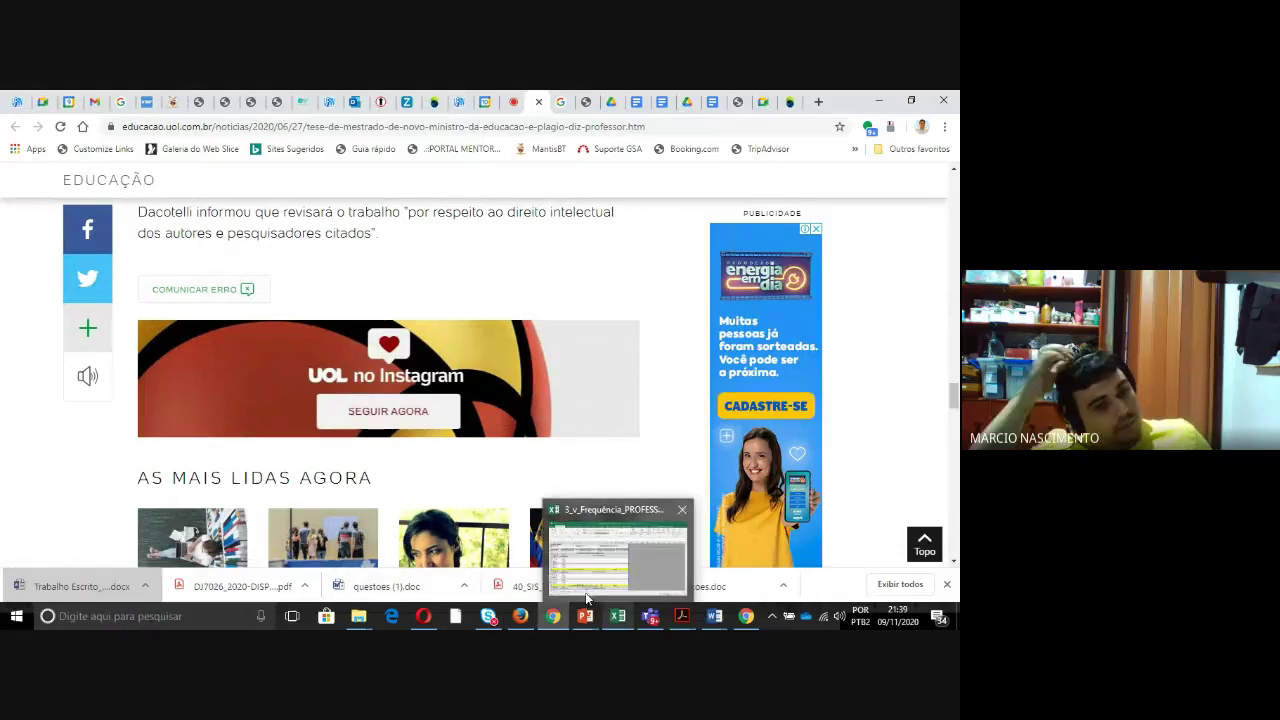
click(585, 590)
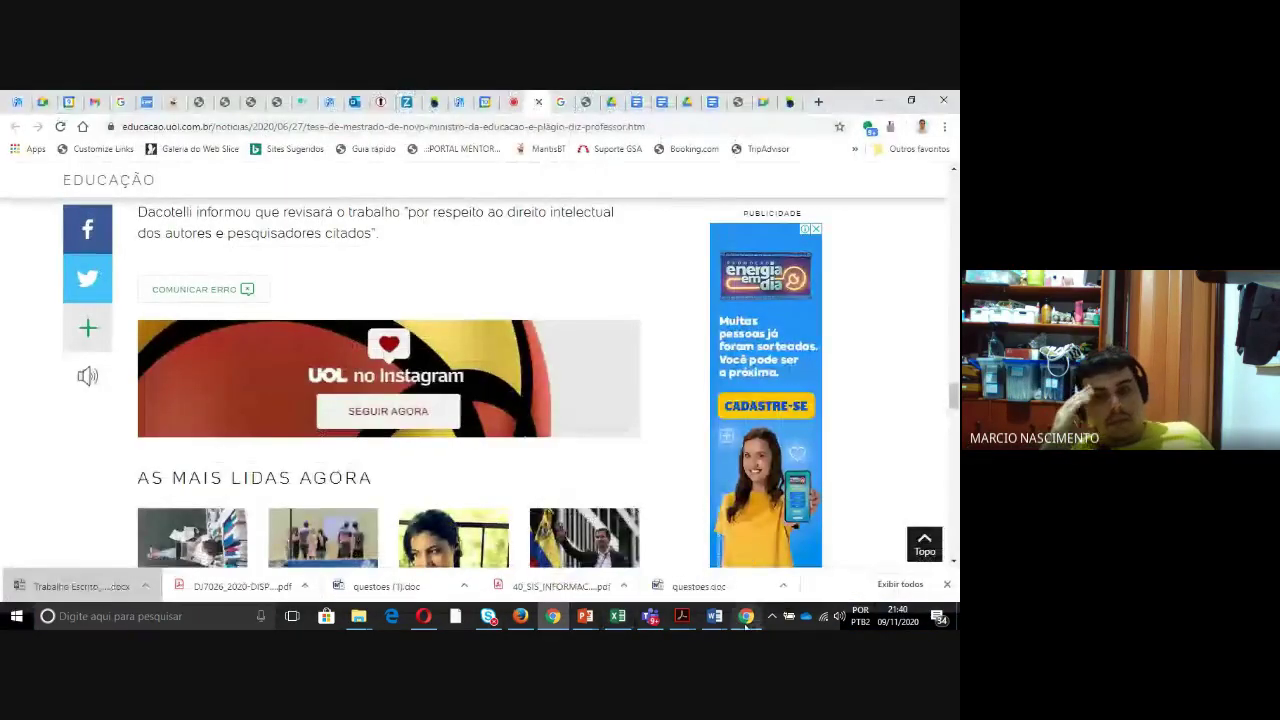
mouse_move(746, 615)
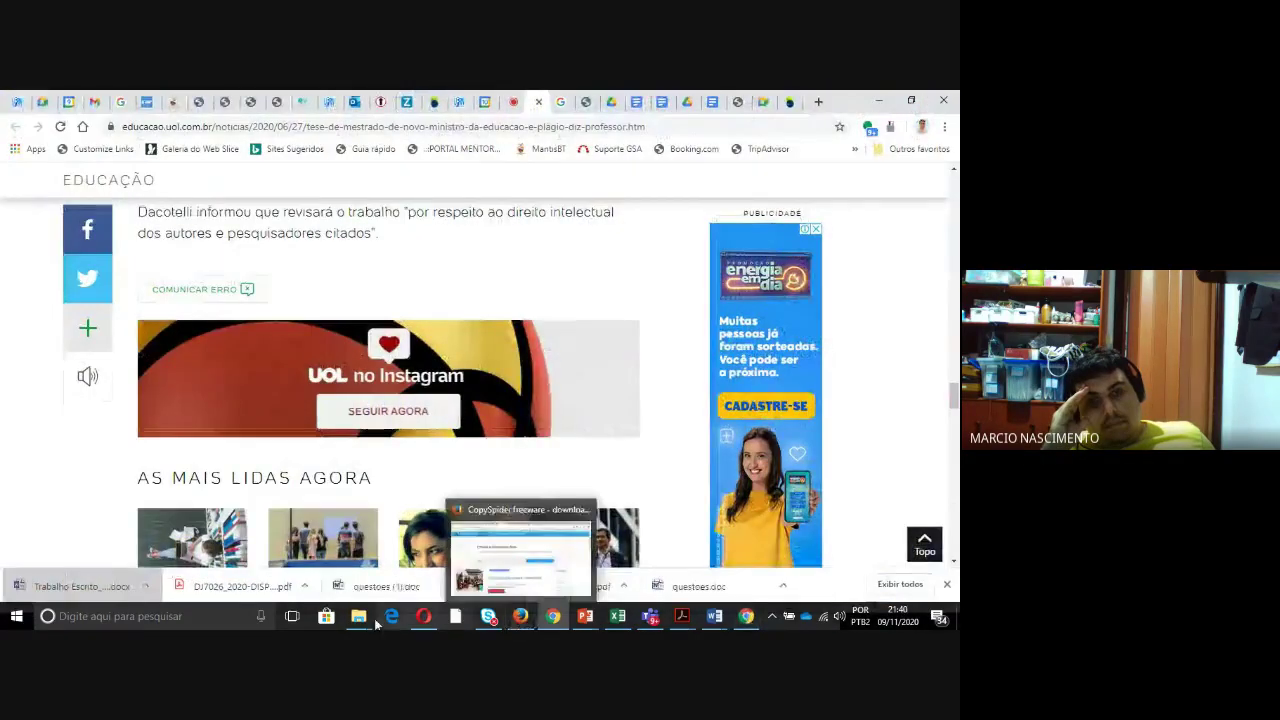
- Open the Downloads folder in File Explorer and select CopySpider-Setup-v1.6.6
mouse_move(358, 616)
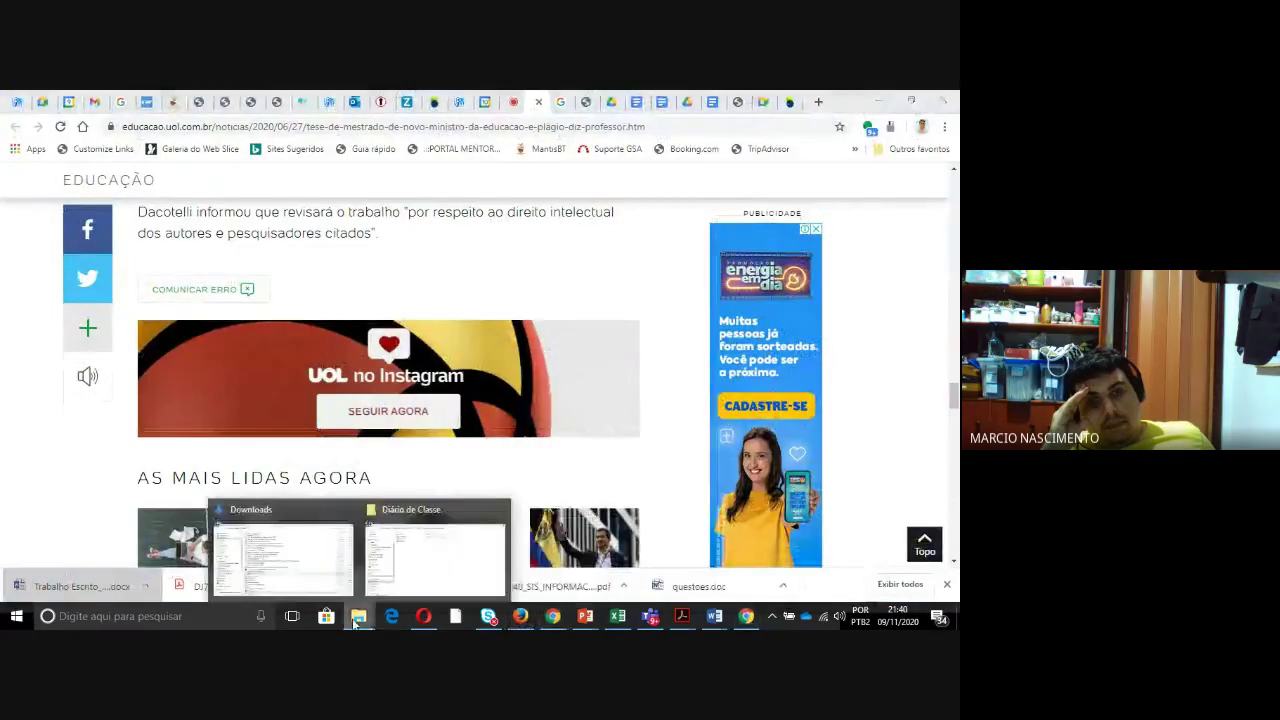
mouse_move(395, 547)
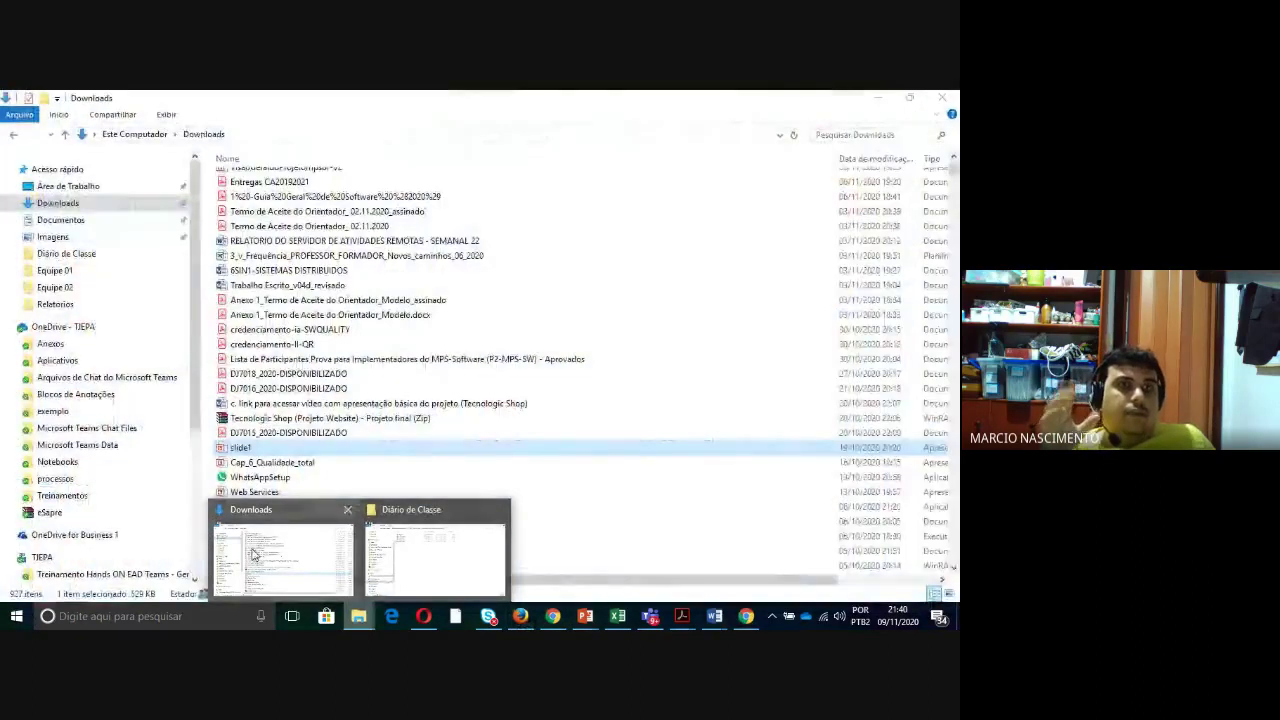
click(338, 532)
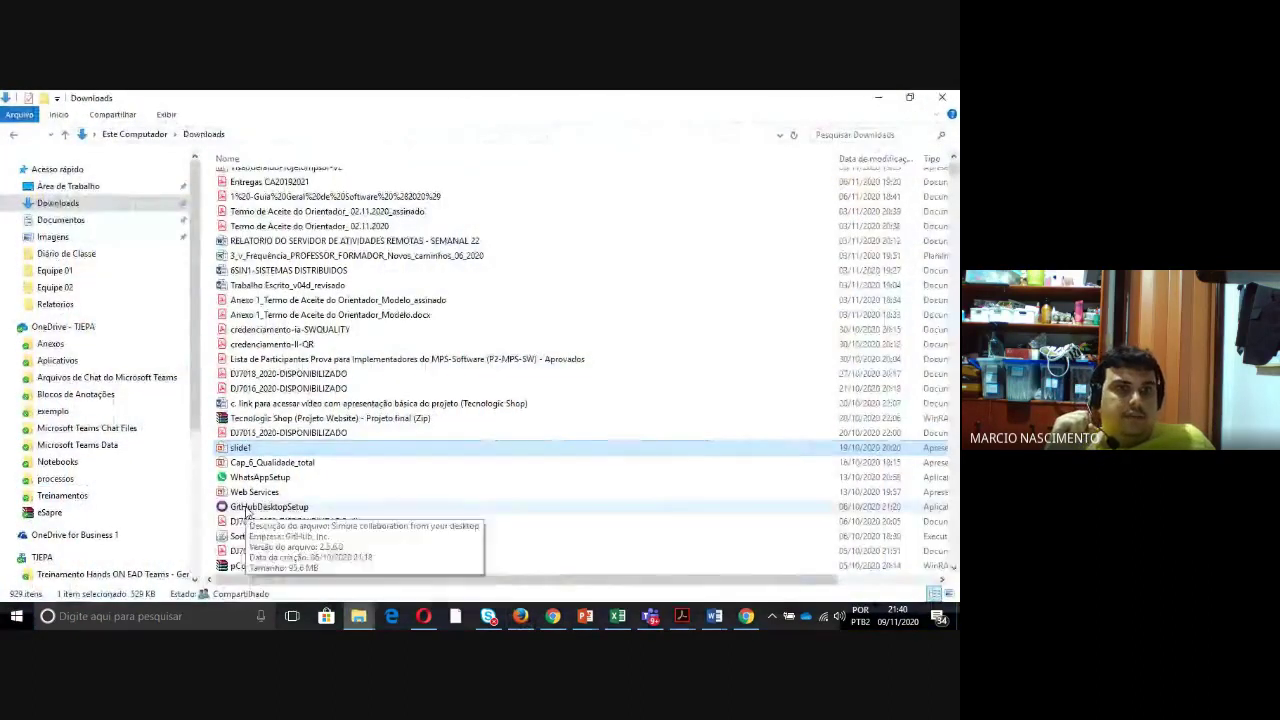
click(82, 187)
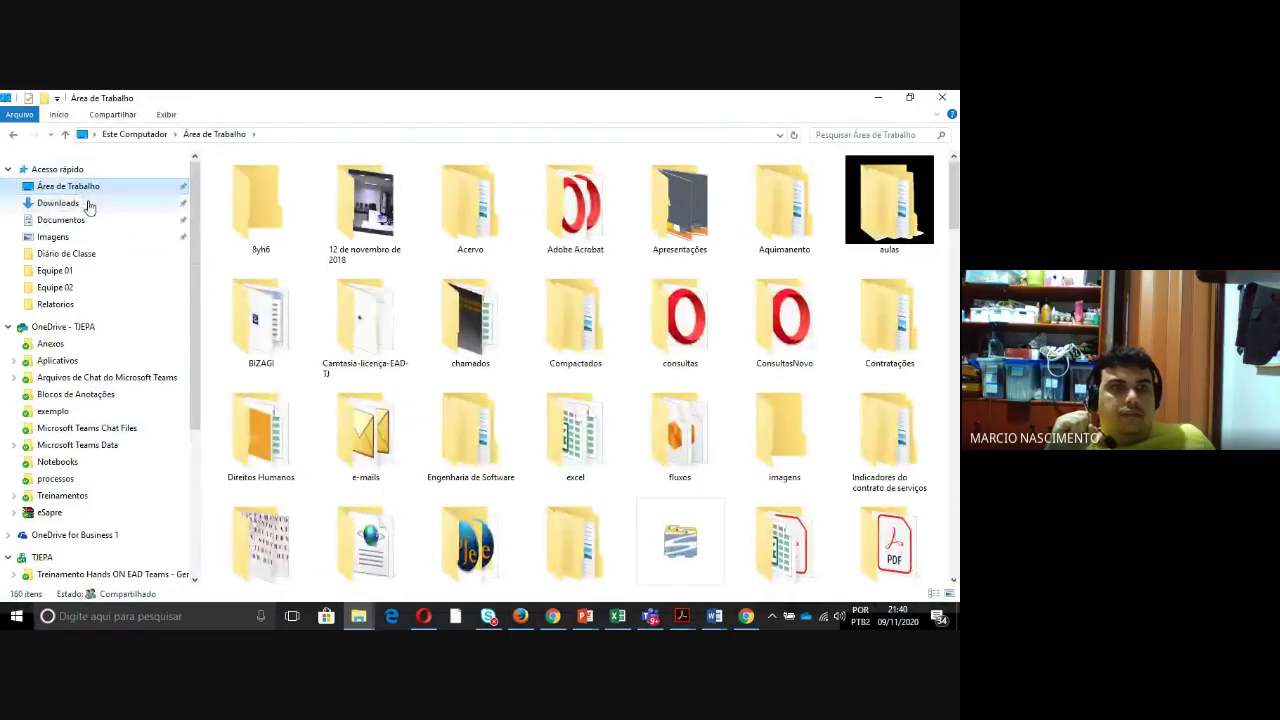
click(89, 204)
click(287, 183)
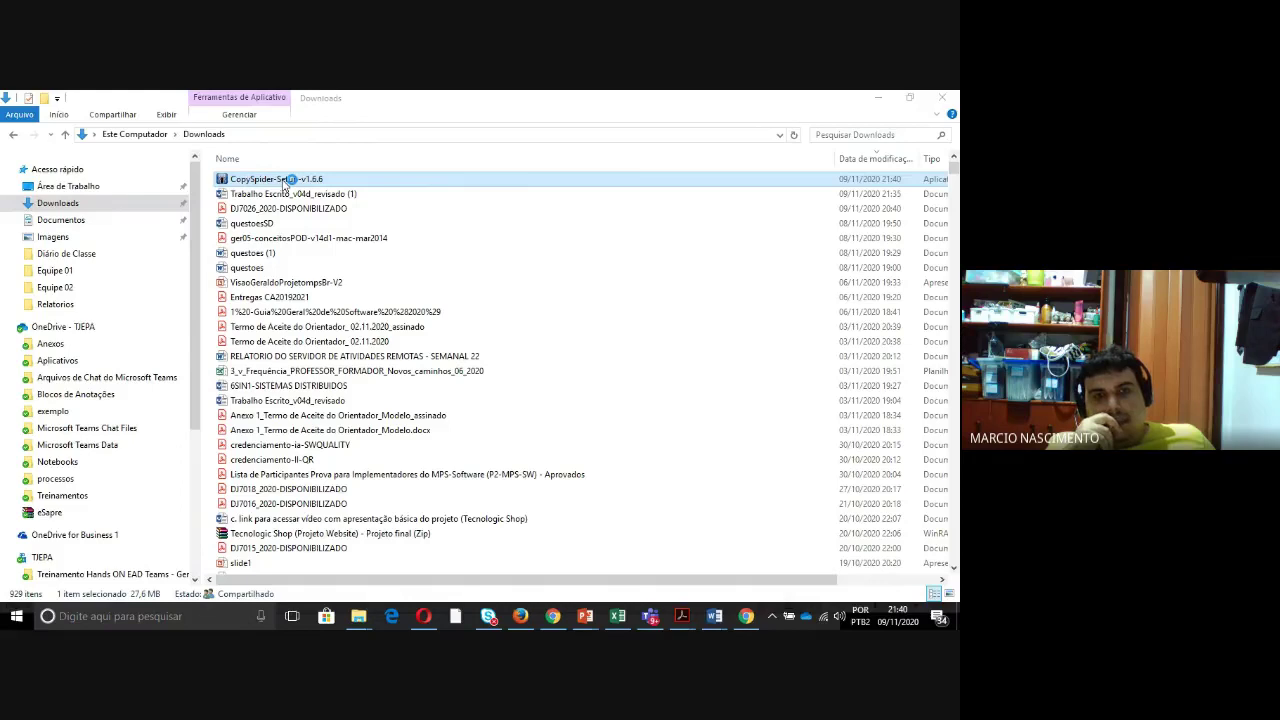
- Accept the language and licence, keep default folders, install CopySpider 1.6.6 and launch it
click(491, 385)
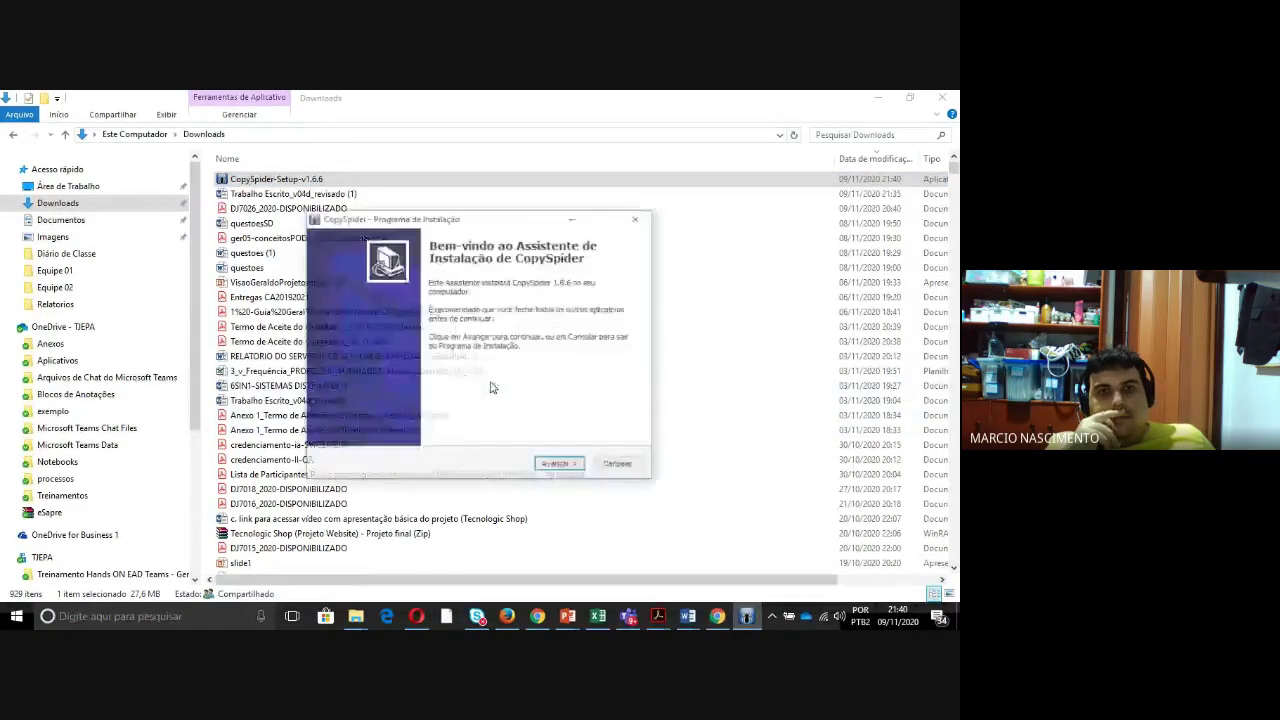
click(559, 463)
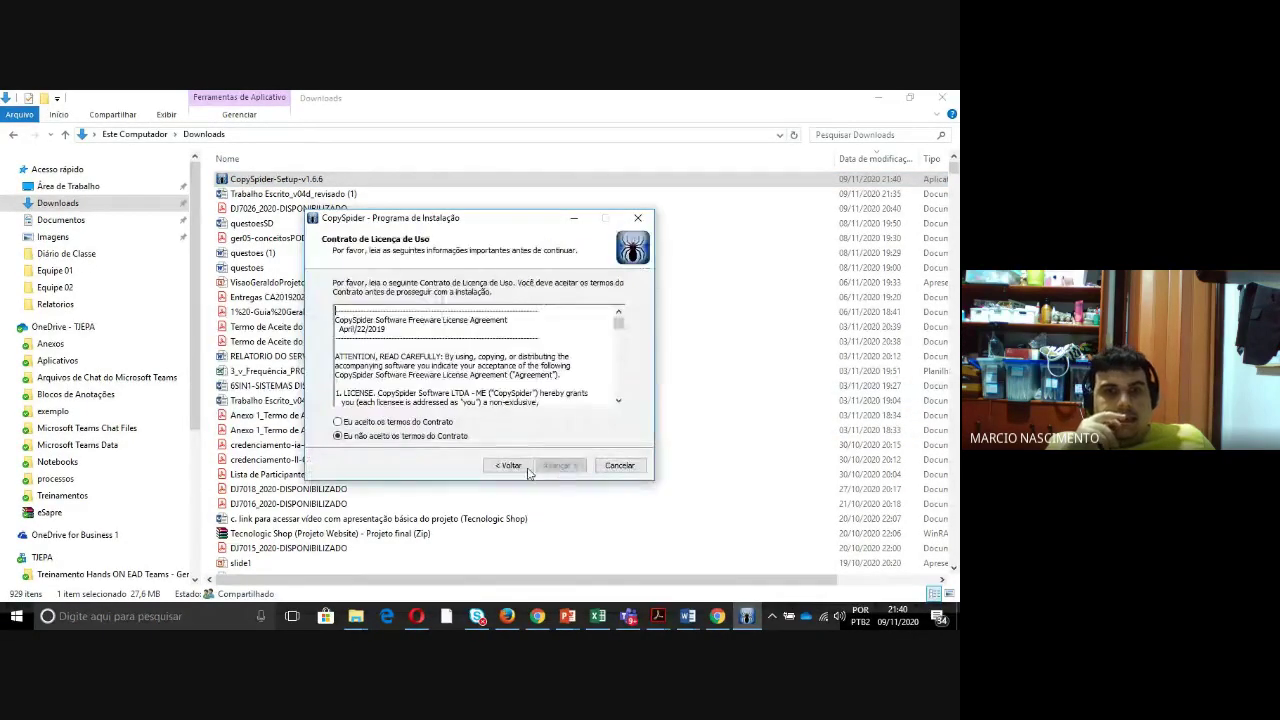
click(373, 424)
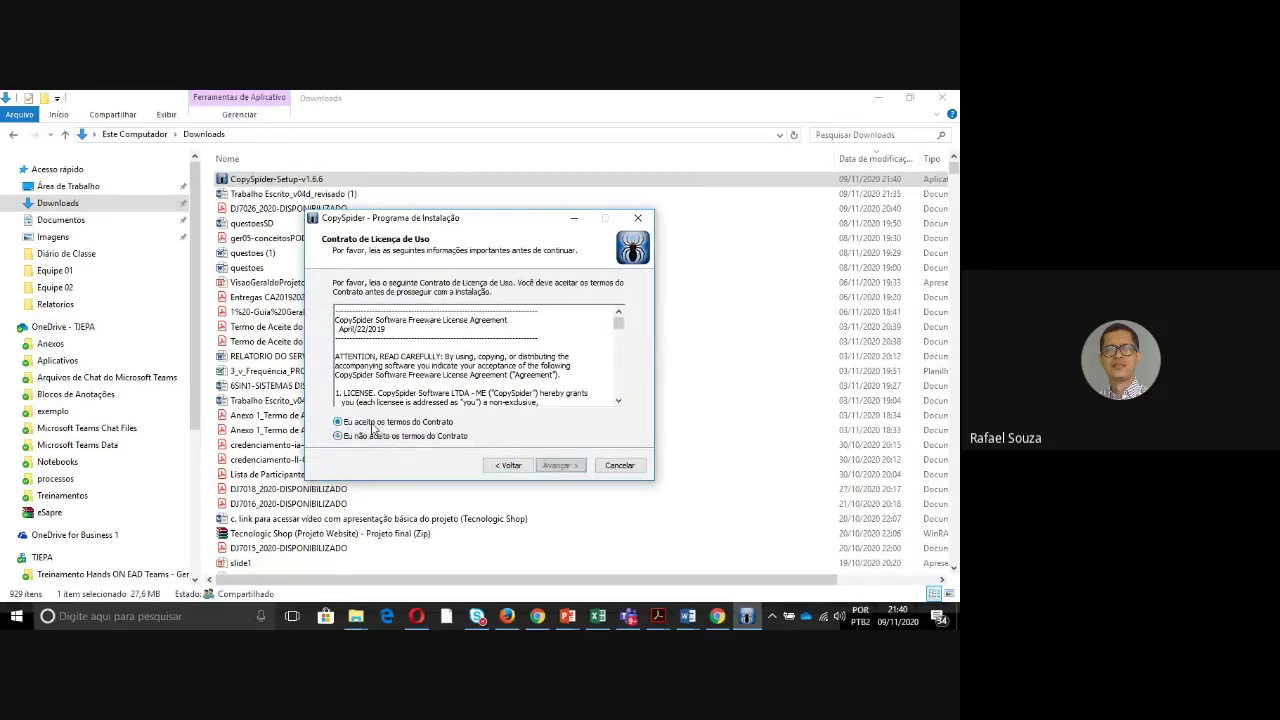
click(559, 466)
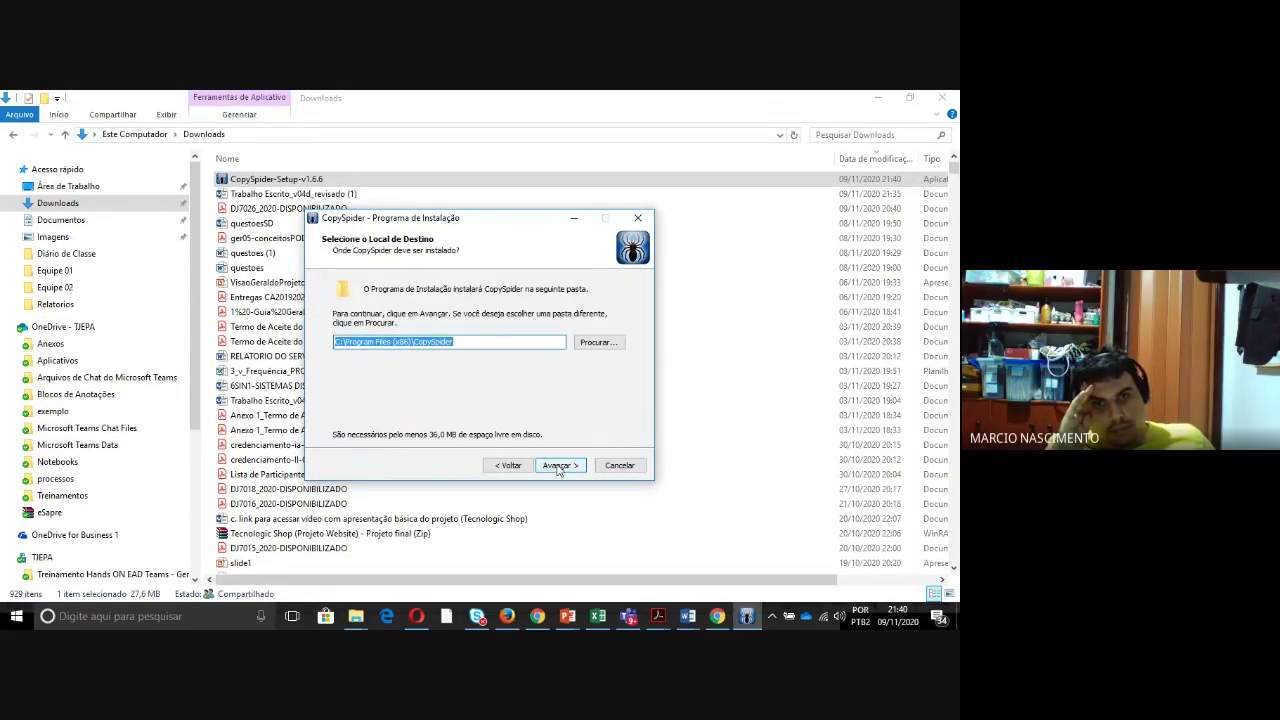
click(559, 466)
click(559, 466)
click(559, 466)
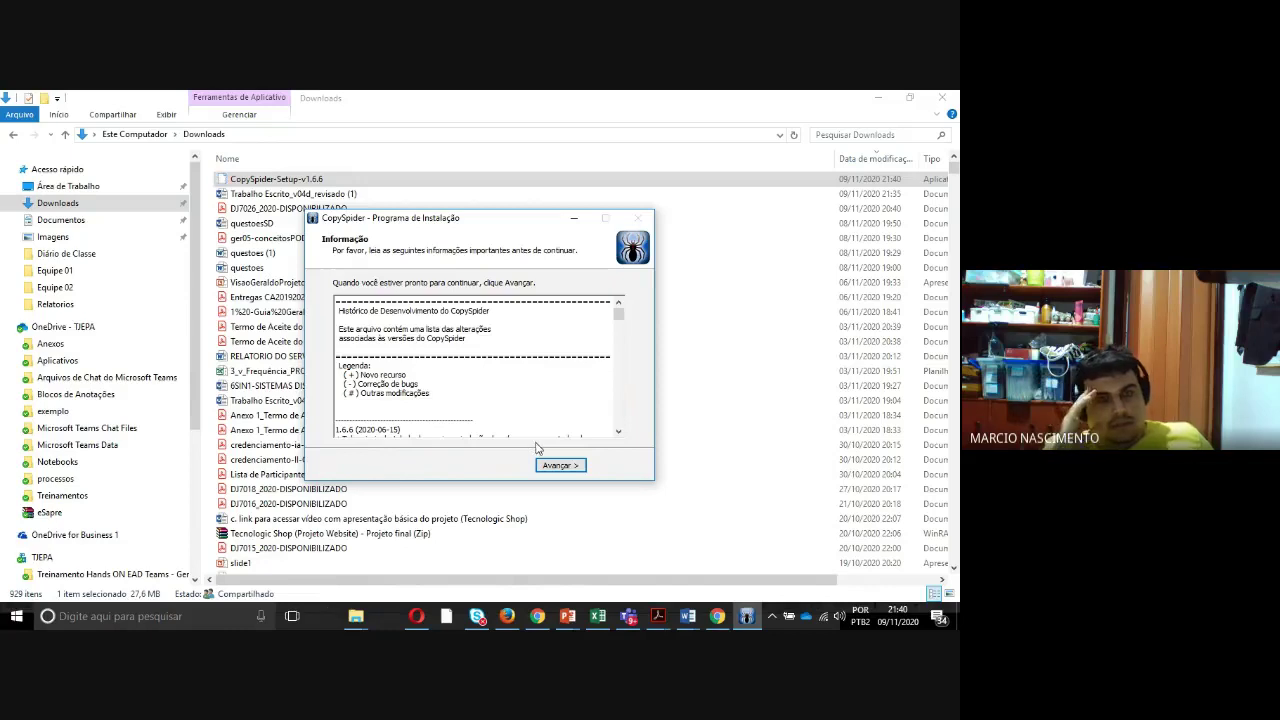
click(562, 466)
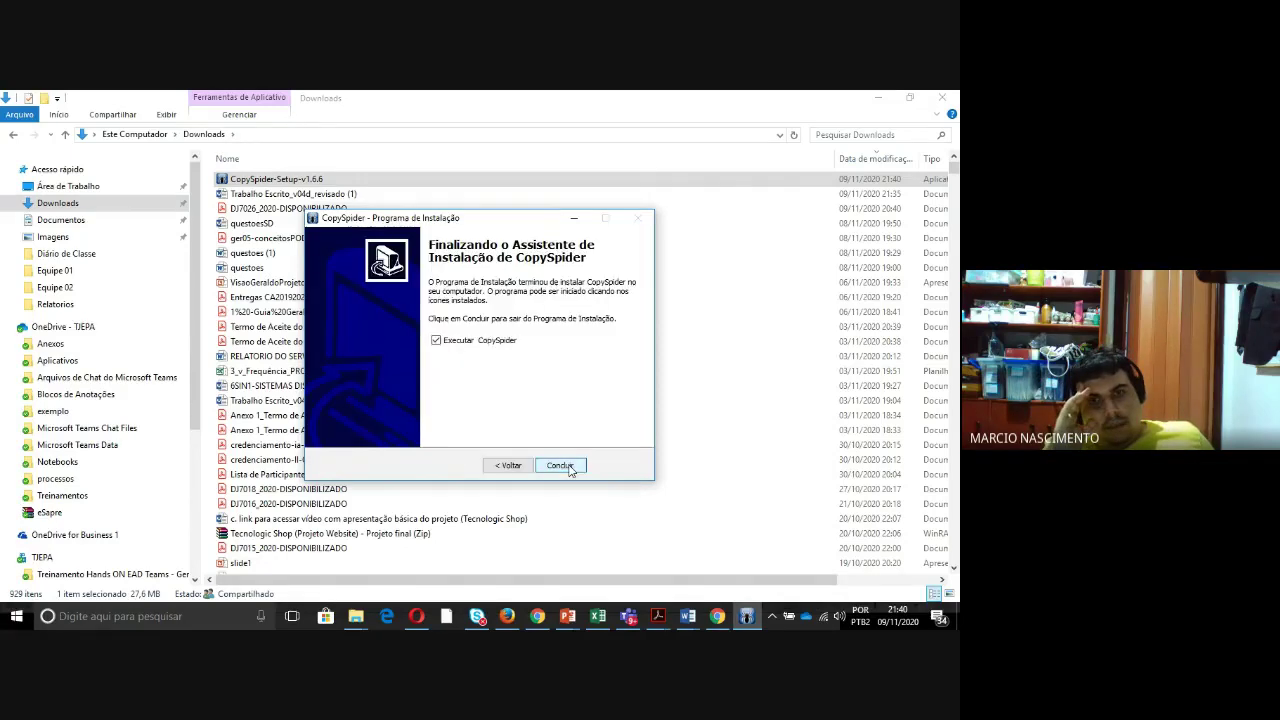
click(566, 467)
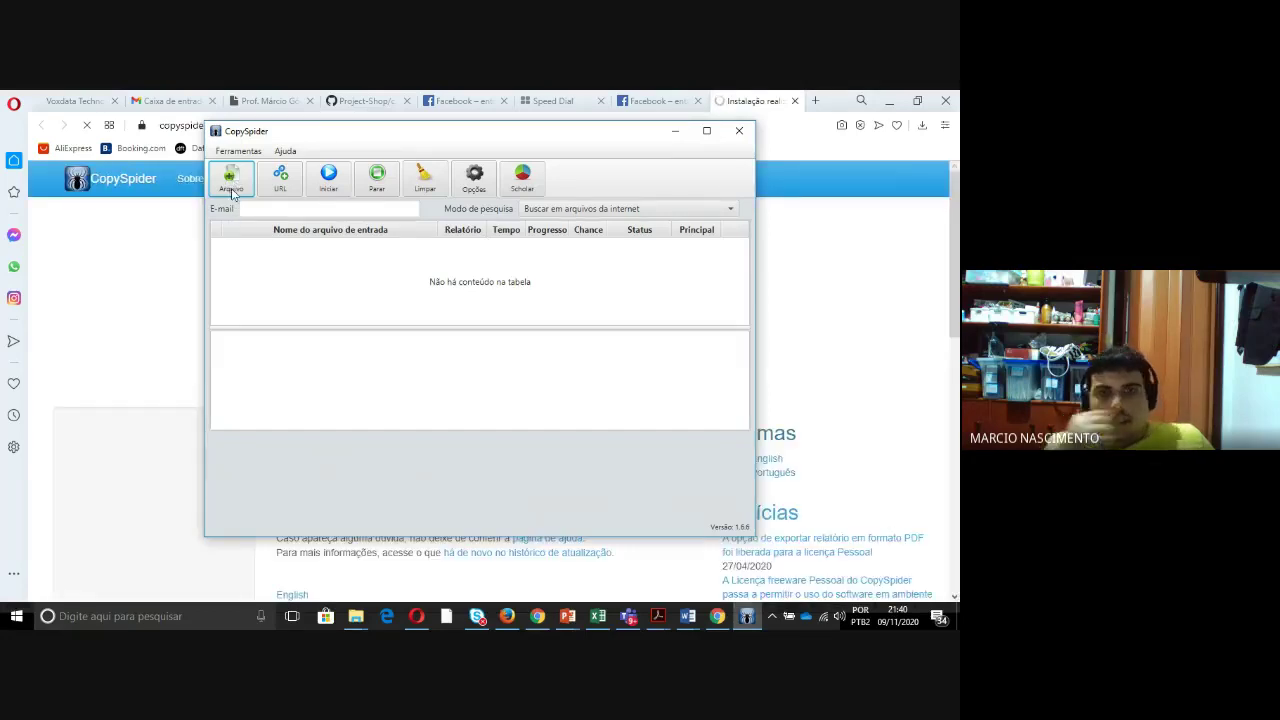
- Start choosing a file via Arquivo and close the ByteFence alert with Sim
click(231, 186)
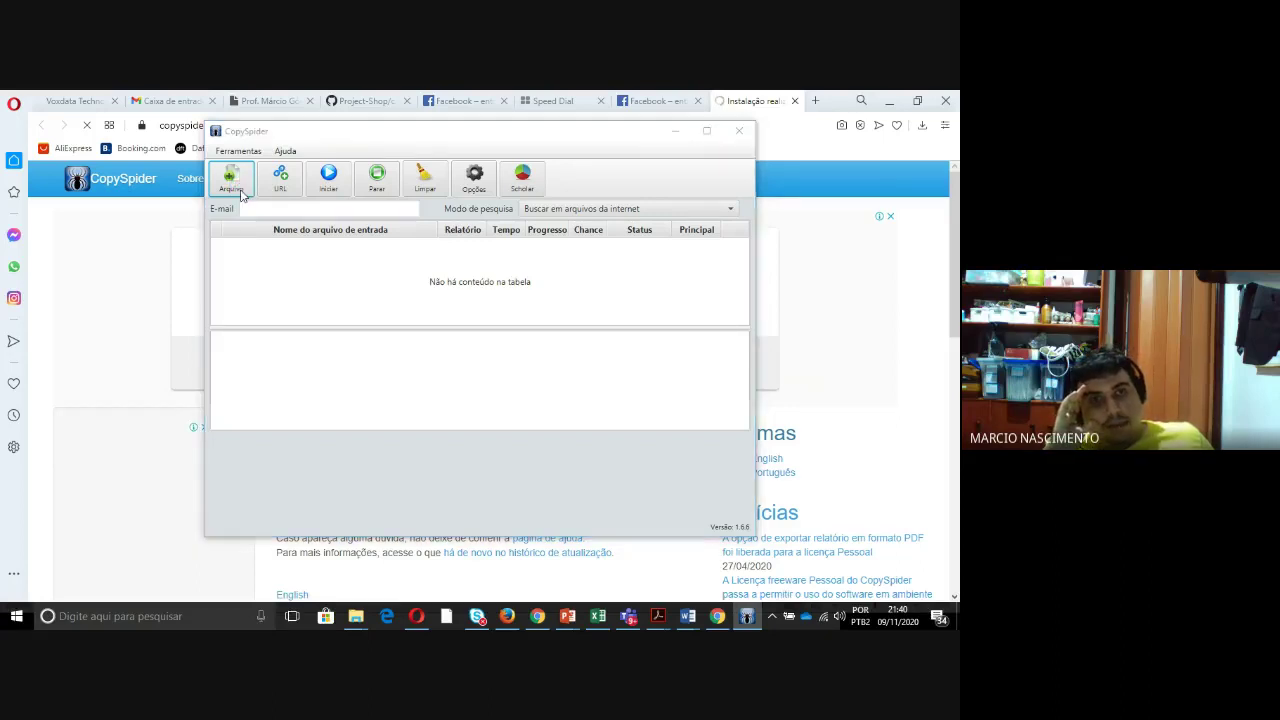
scroll(352, 250, up, 10)
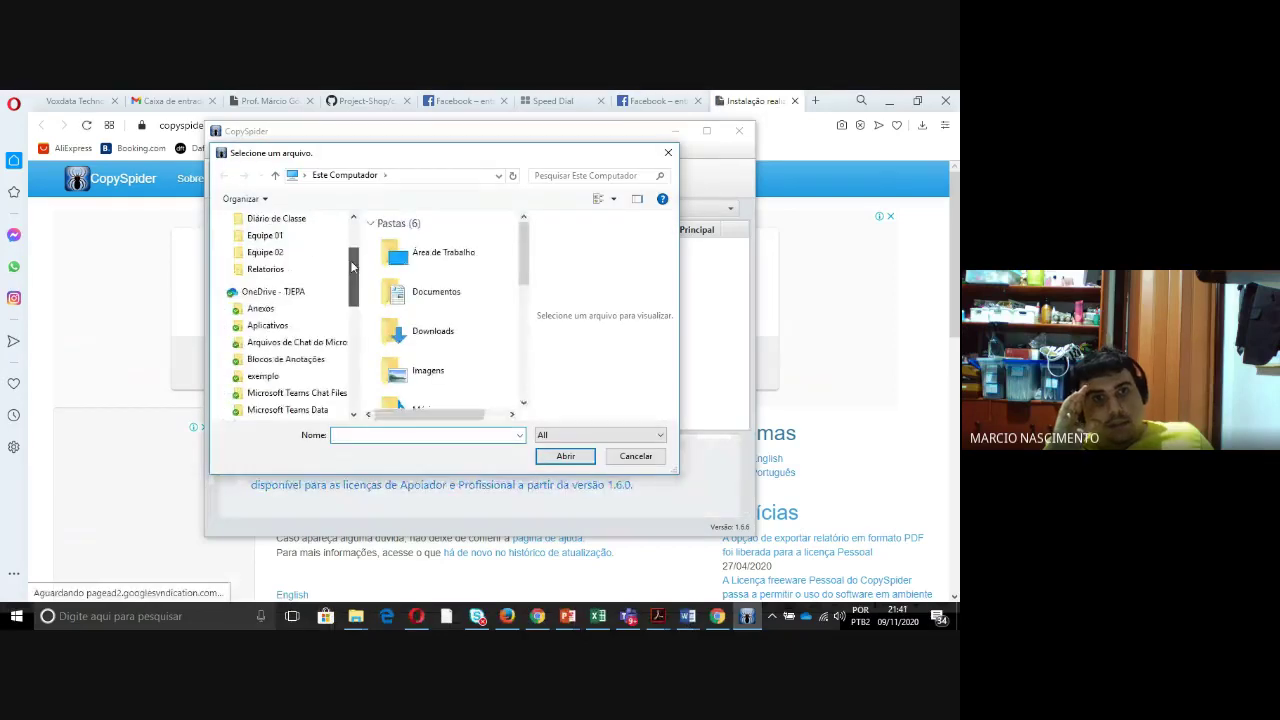
scroll(352, 250, up, 2)
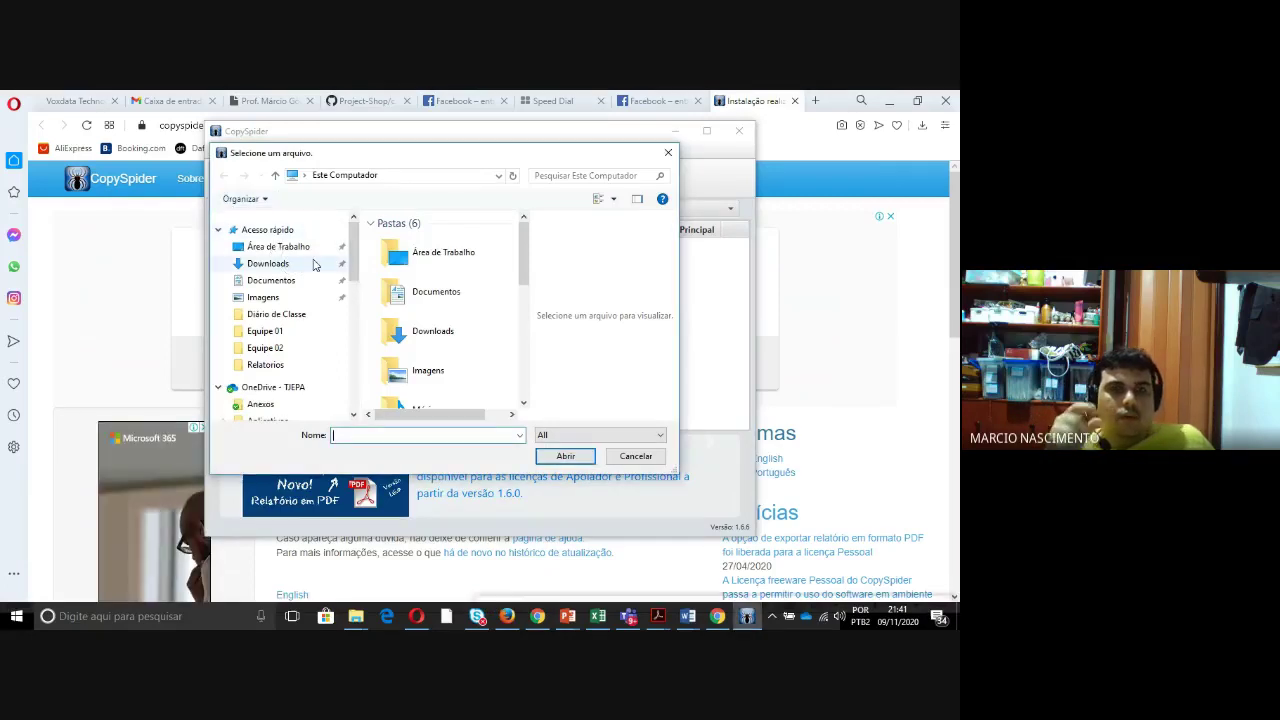
click(940, 327)
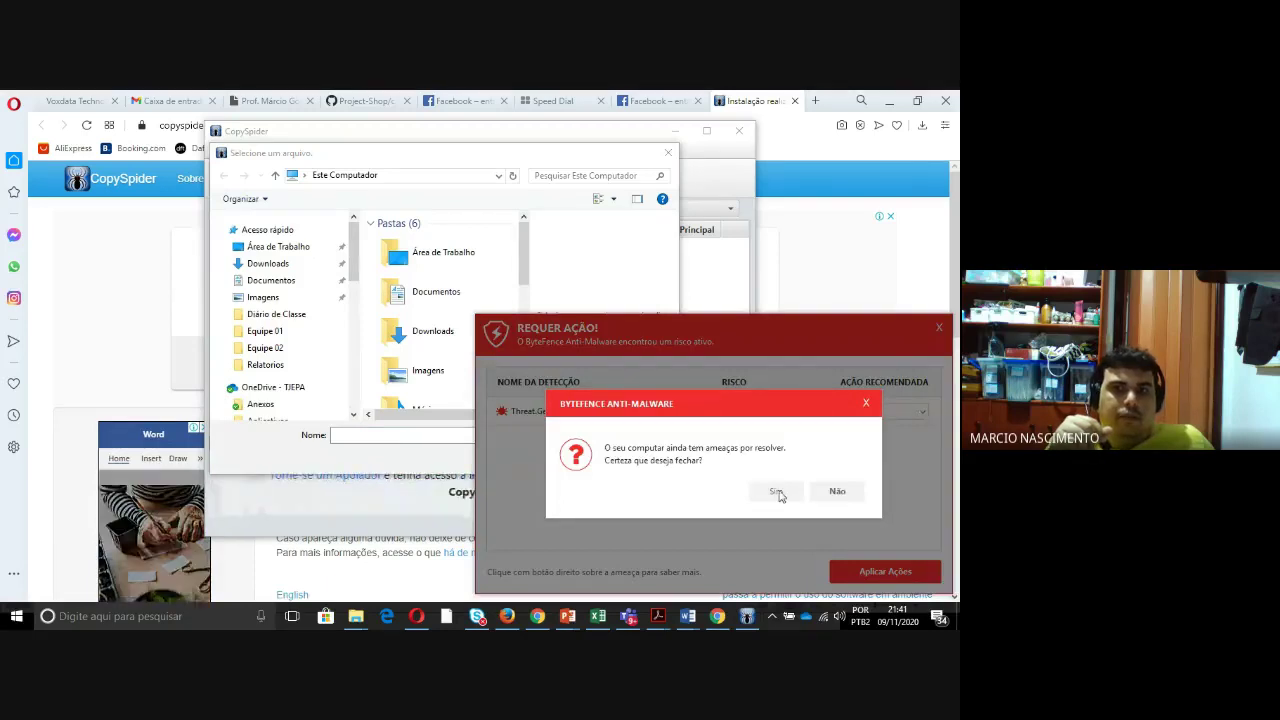
click(771, 489)
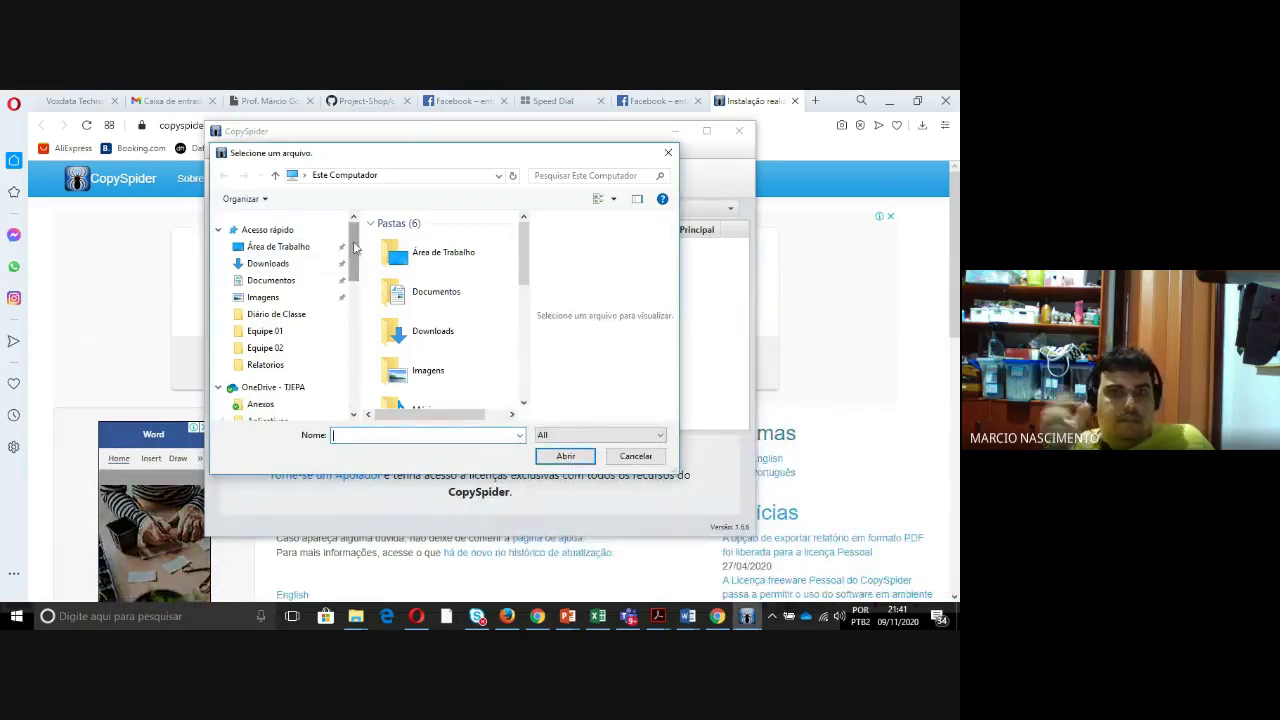
- Add Trabalho Escrito_v04d_revisado (1) from the Downloads folder to the check list
drag(354, 249, 358, 250)
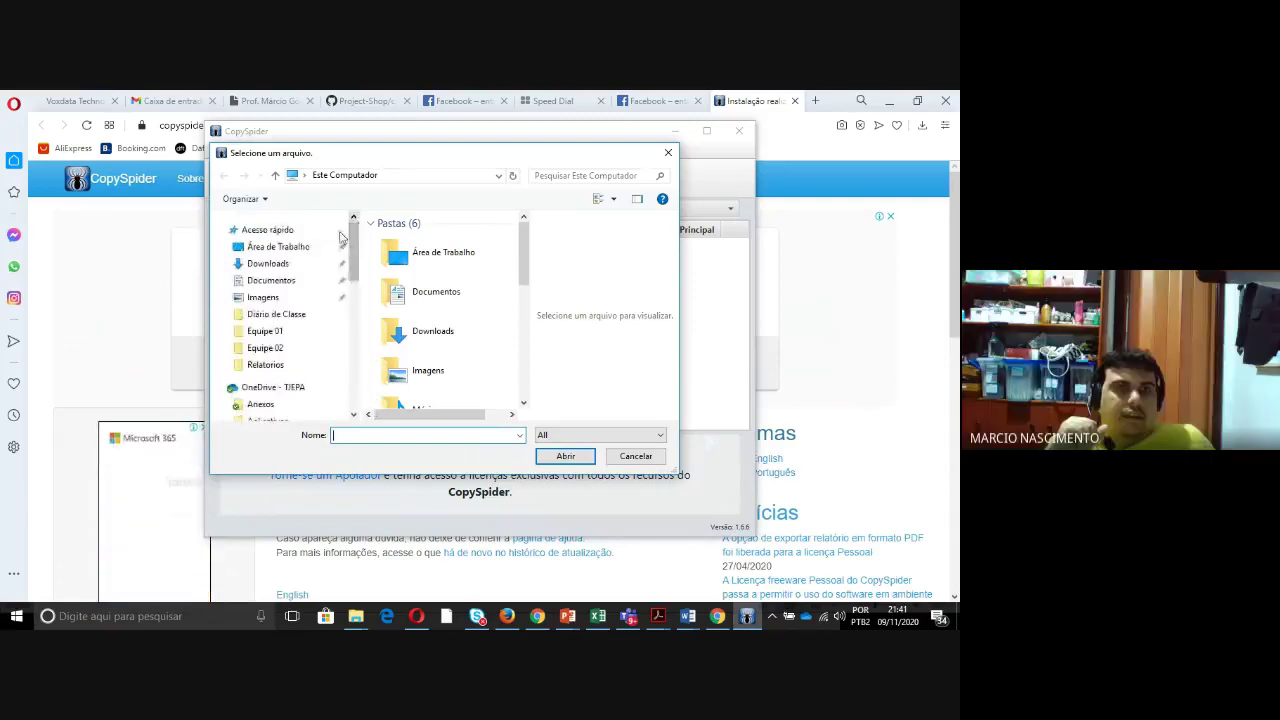
click(285, 281)
click(285, 264)
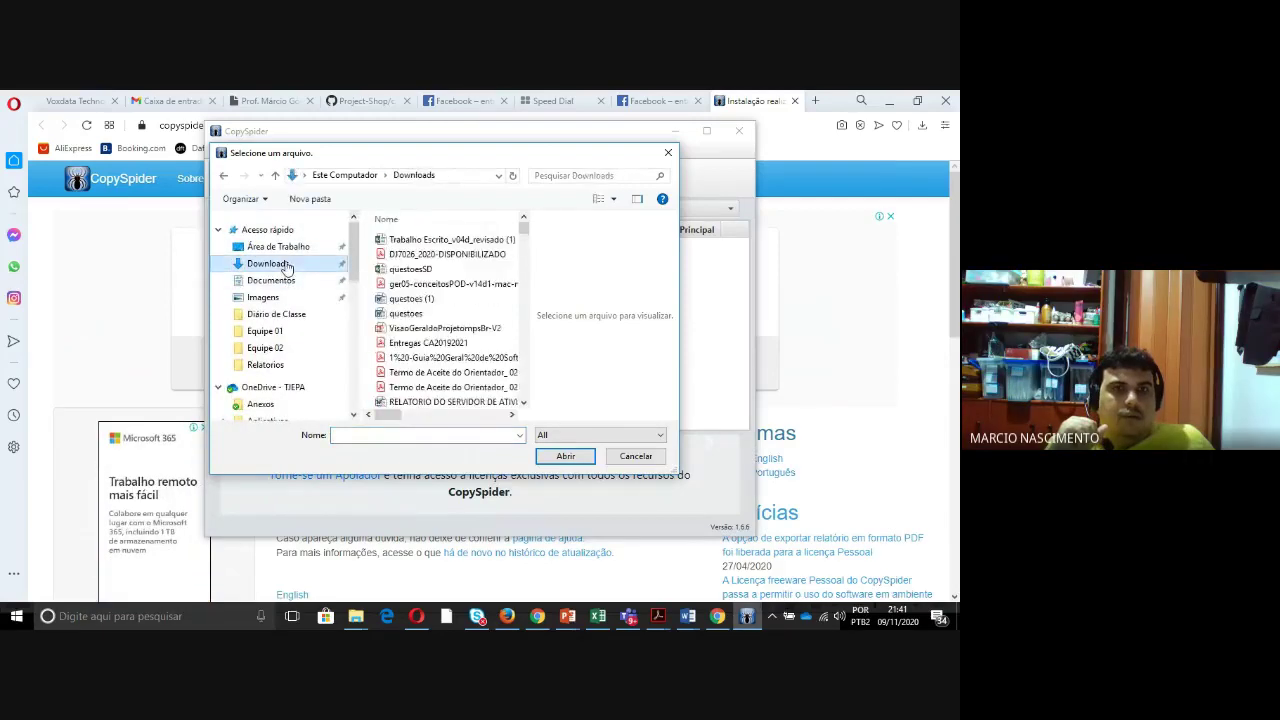
click(459, 239)
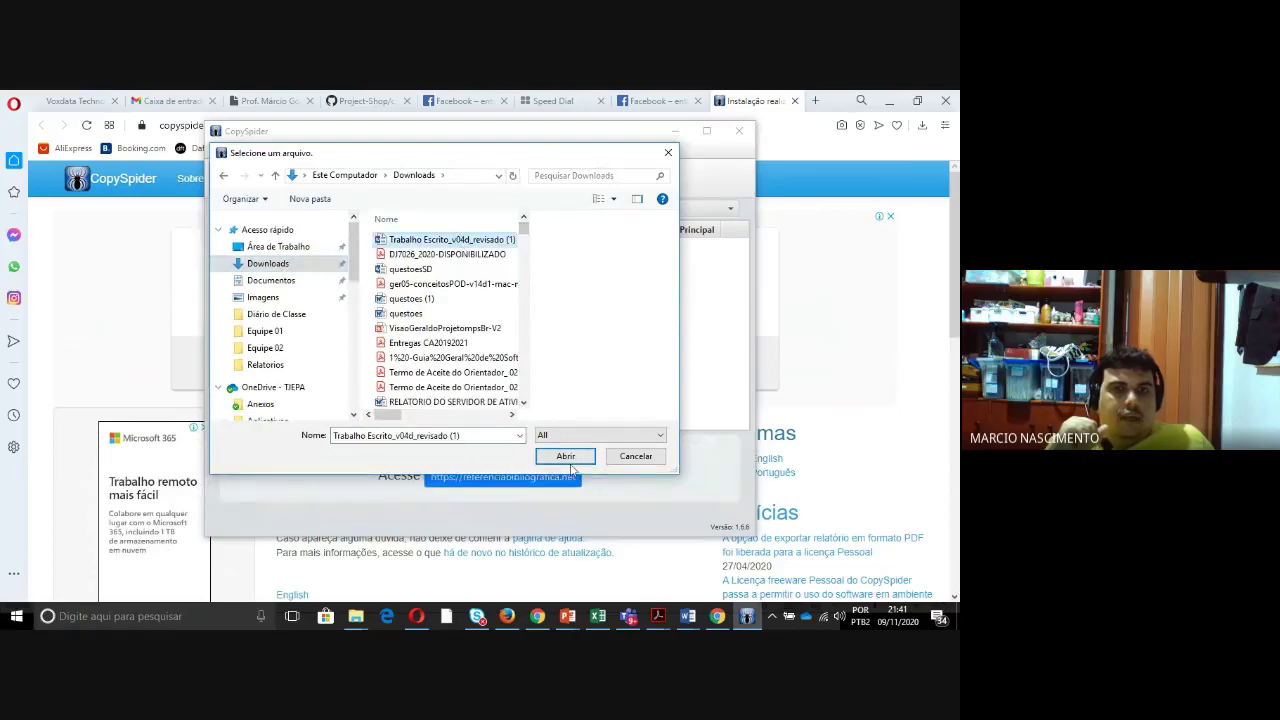
click(566, 456)
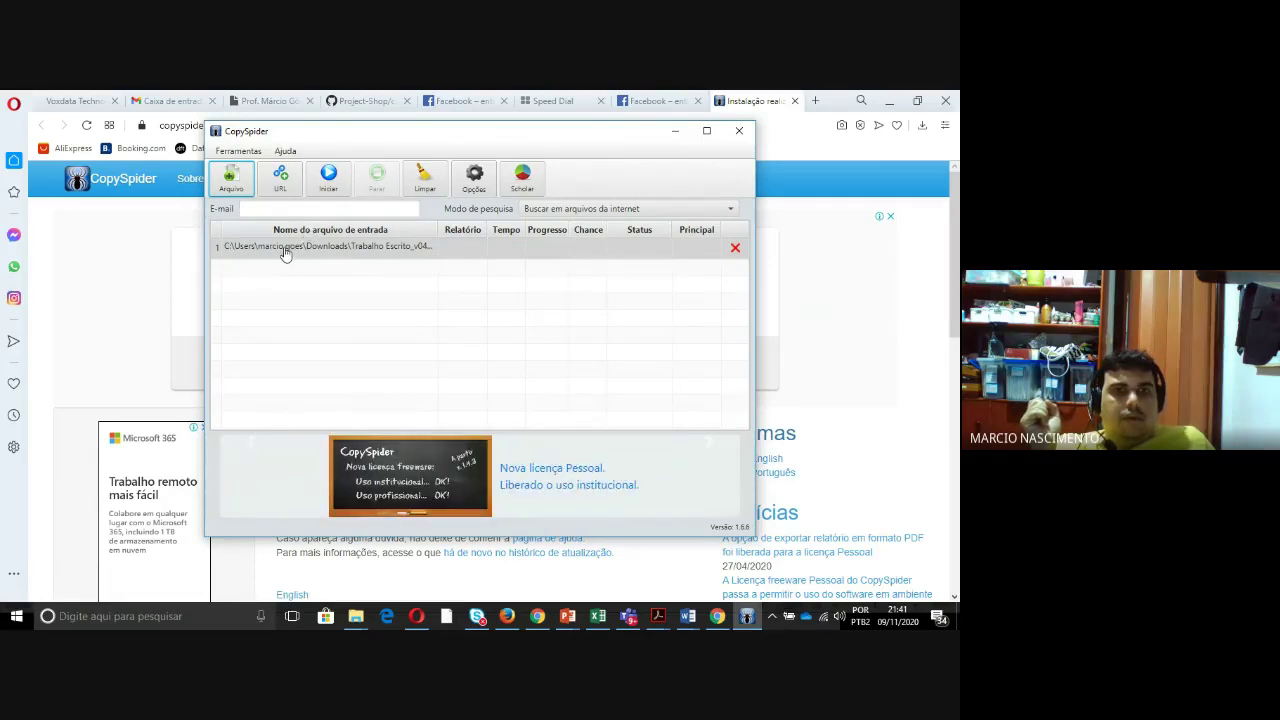
- Enter a contact e-mail after the invalid-address warning and start the internet search
click(325, 186)
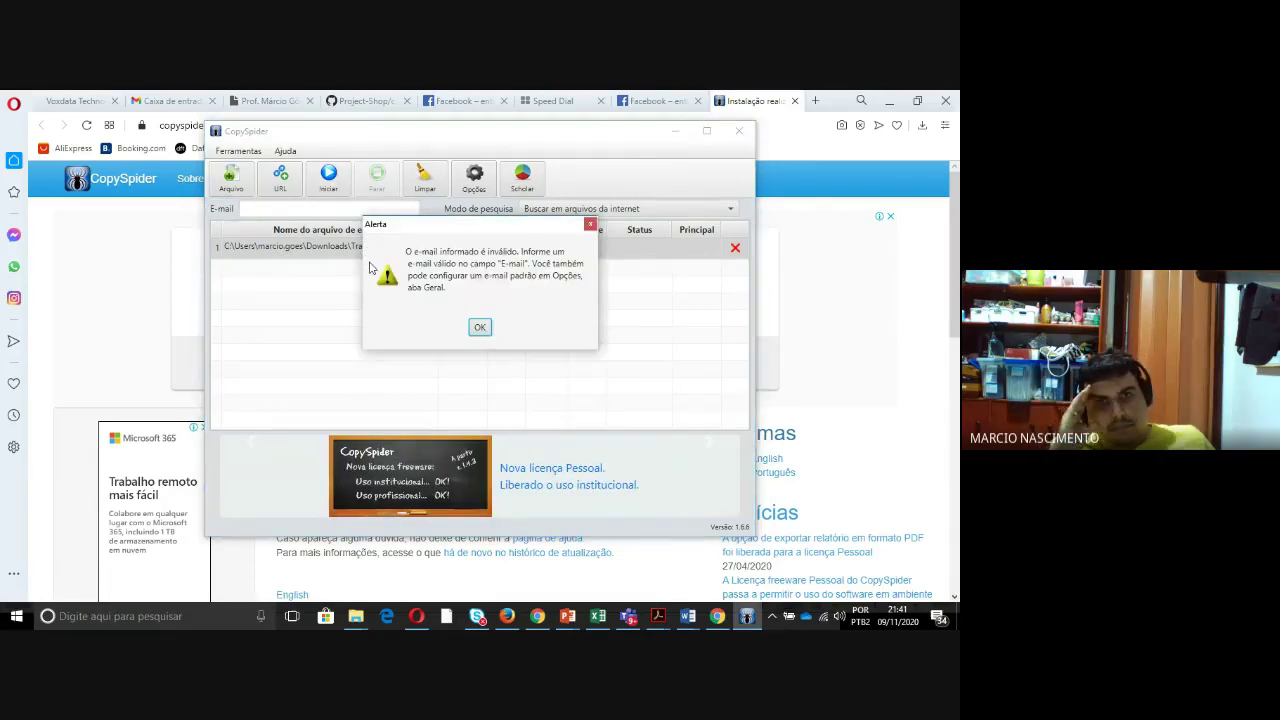
click(480, 328)
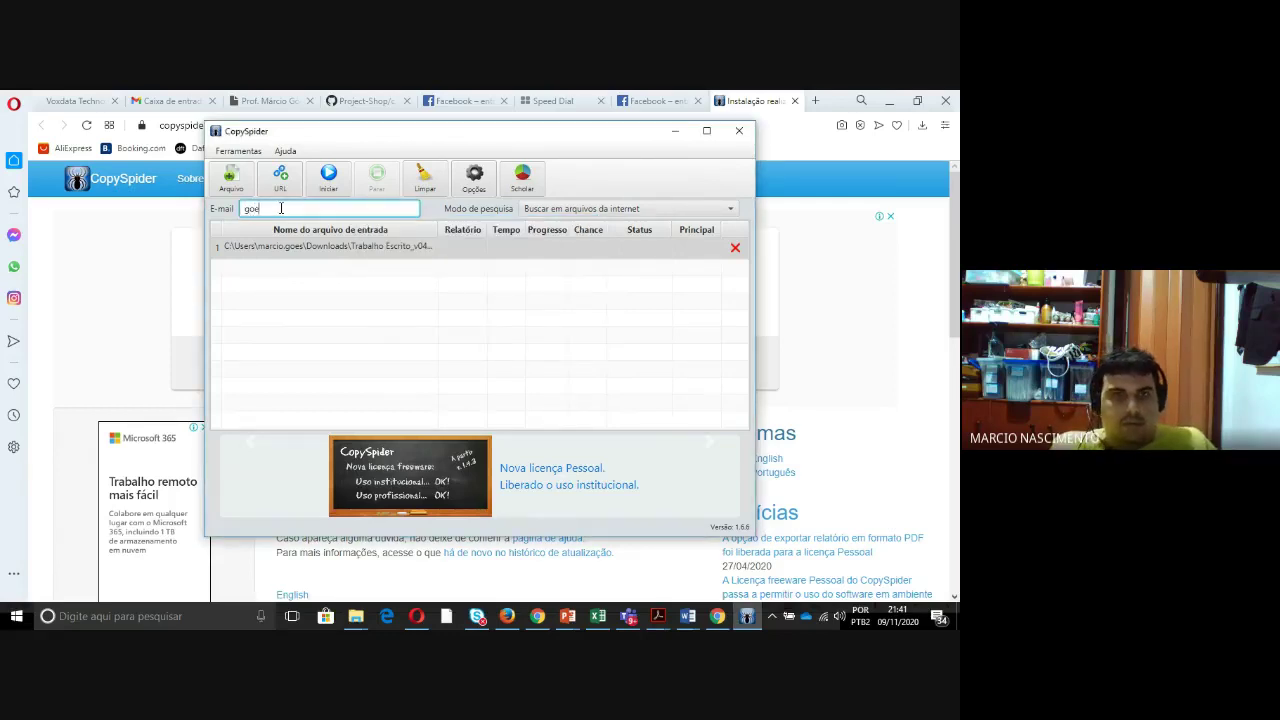
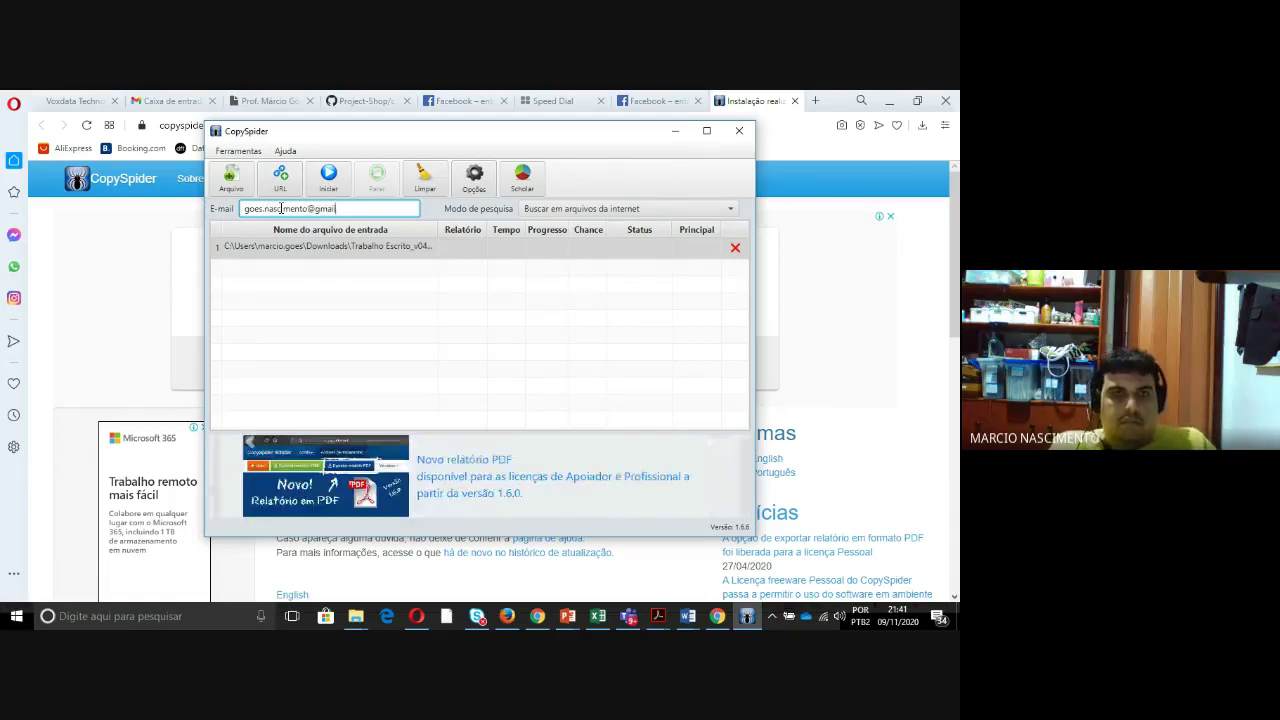
click(328, 178)
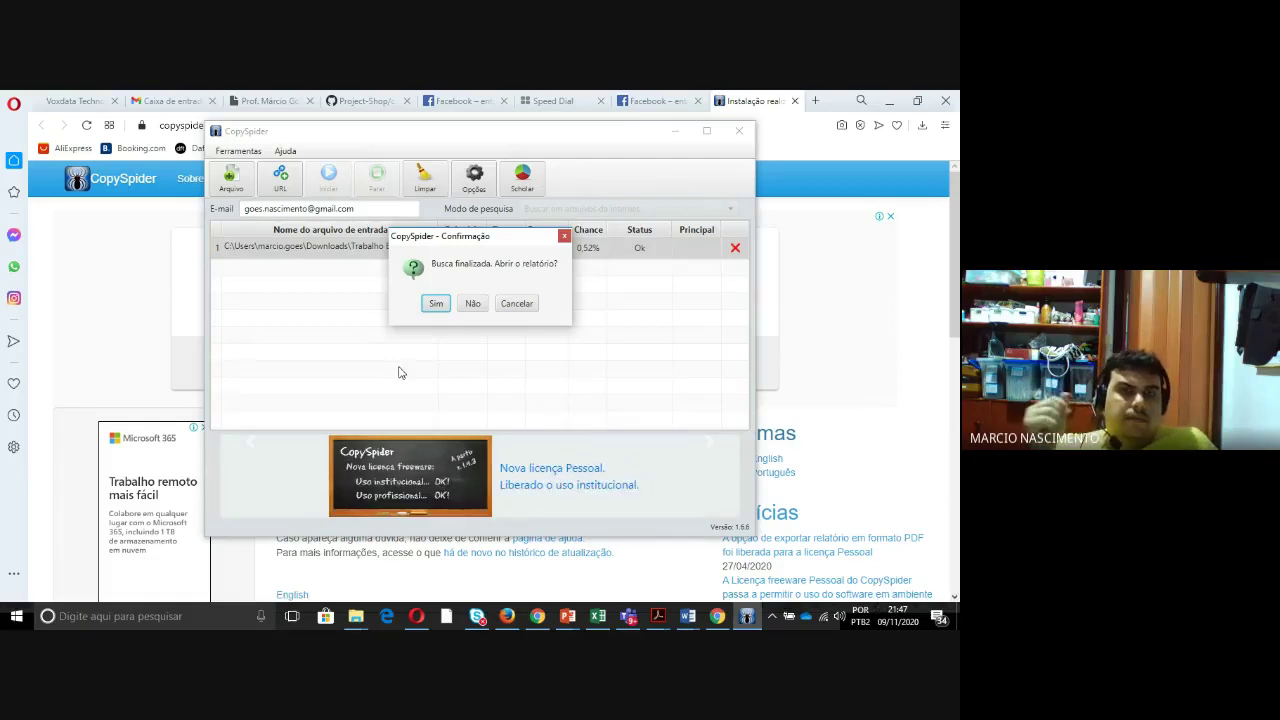
- Open the report, review the Documentos candidatos table, and view the sustentabilidade.estadao.com.br comparison
click(436, 305)
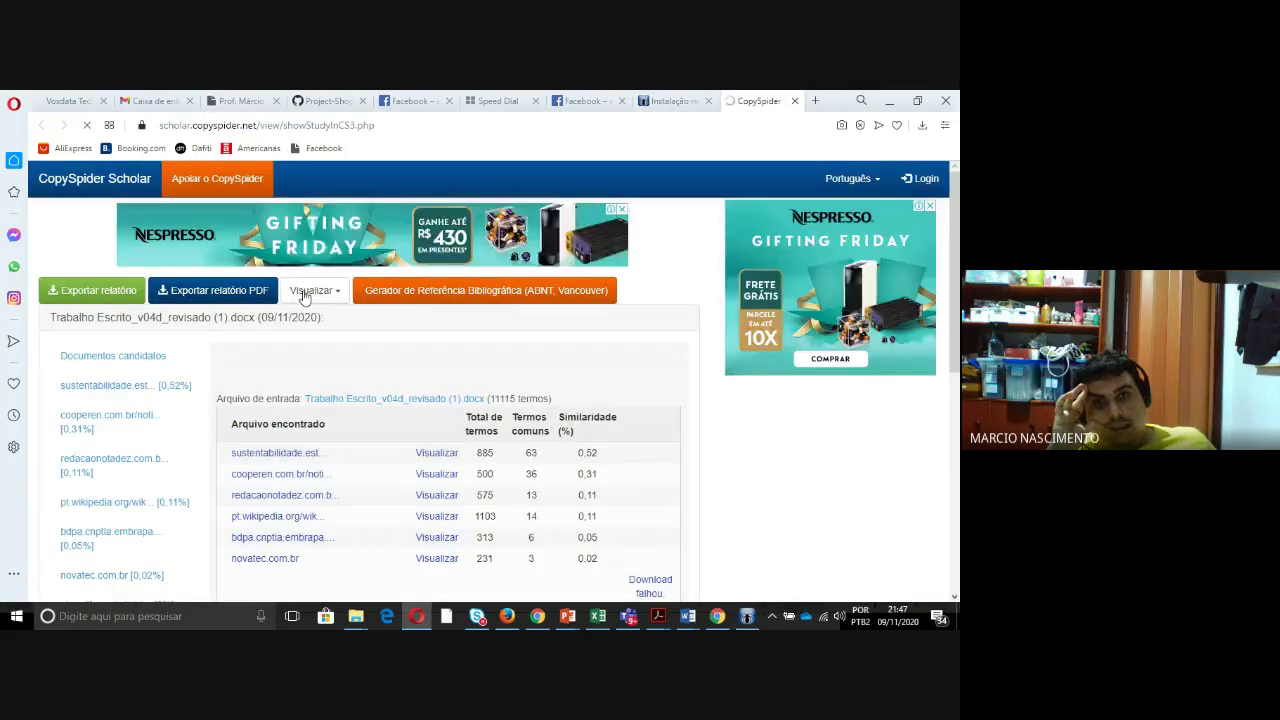
scroll(305, 296, down, 2)
scroll(305, 296, down, 3)
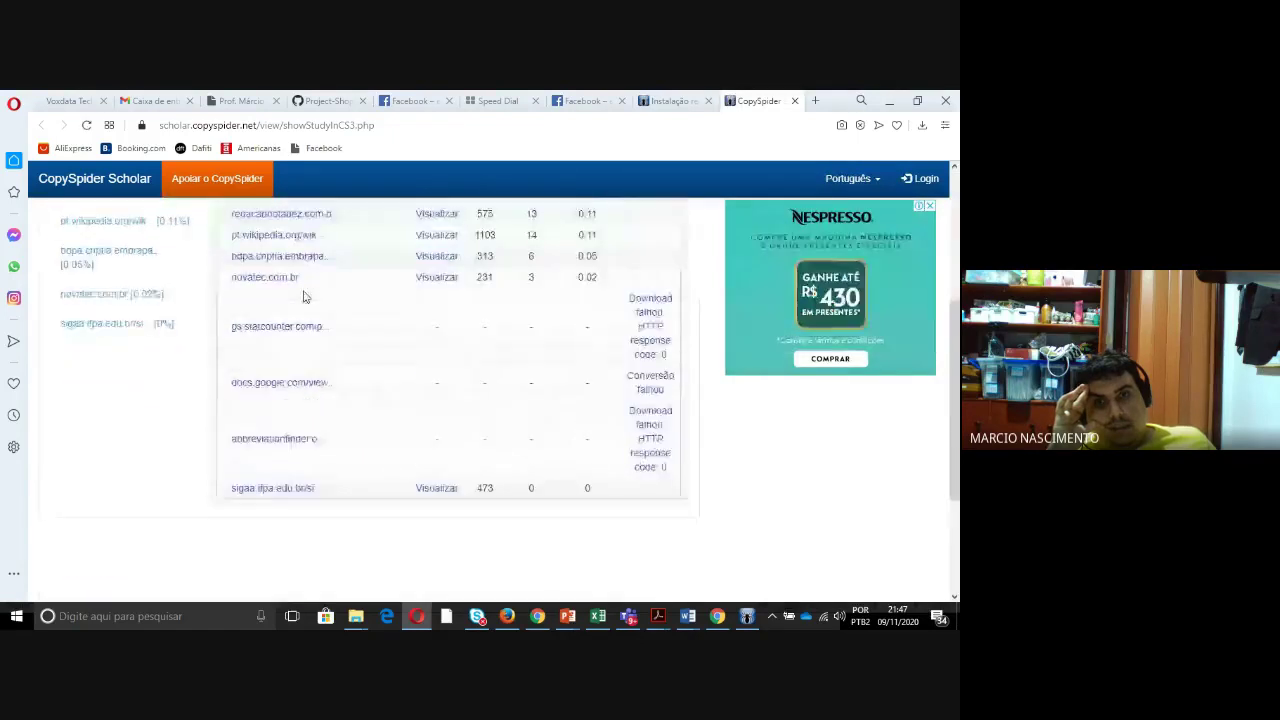
scroll(305, 296, up, 2)
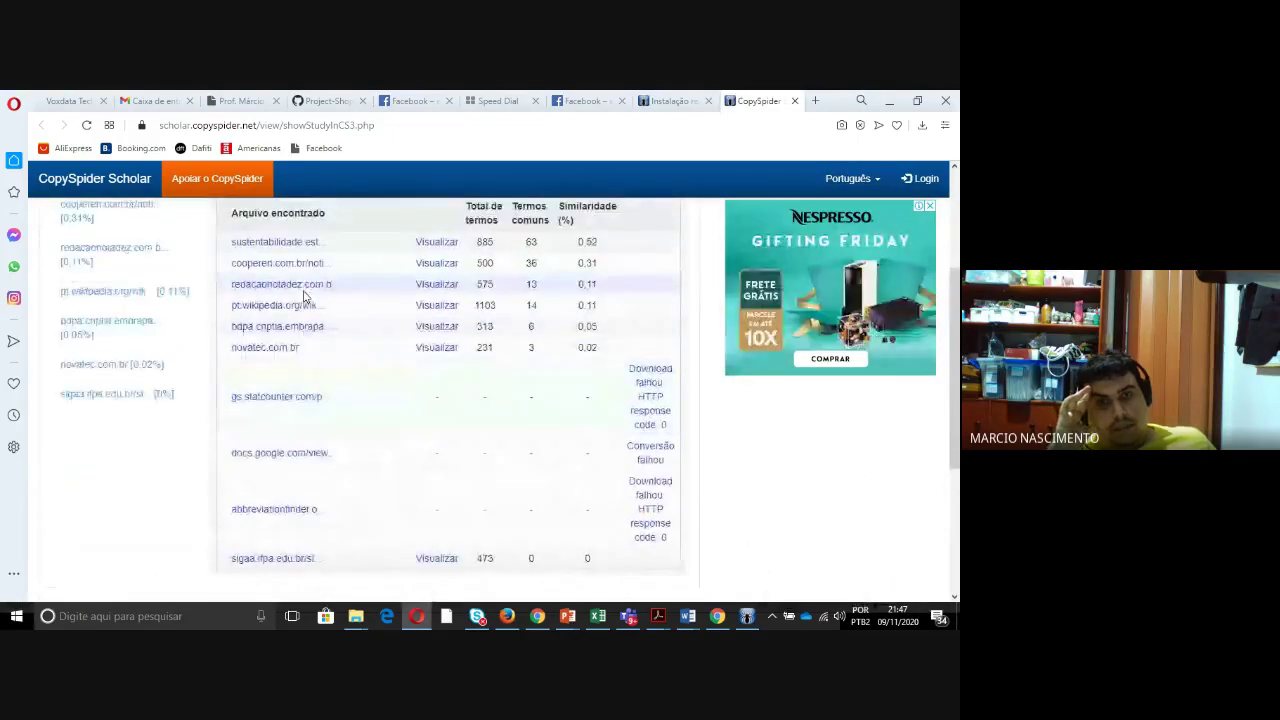
scroll(305, 296, up, 1)
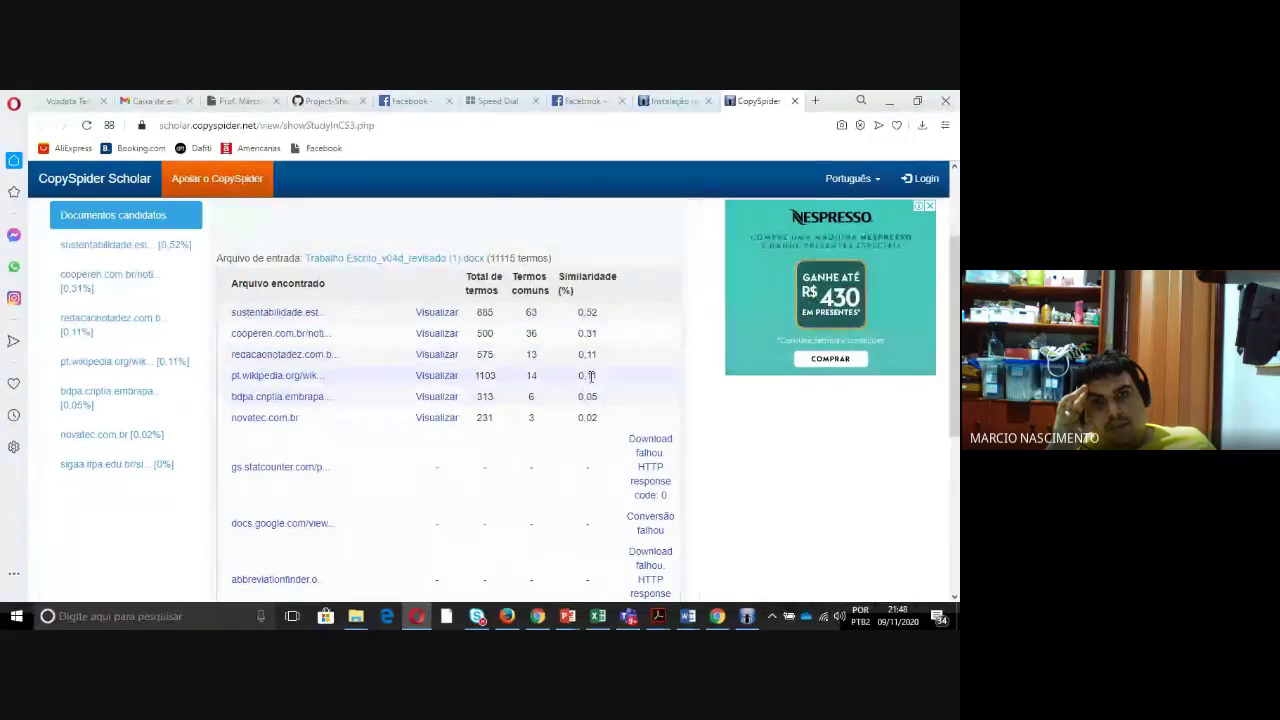
scroll(588, 379, down, 3)
scroll(590, 380, up, 3)
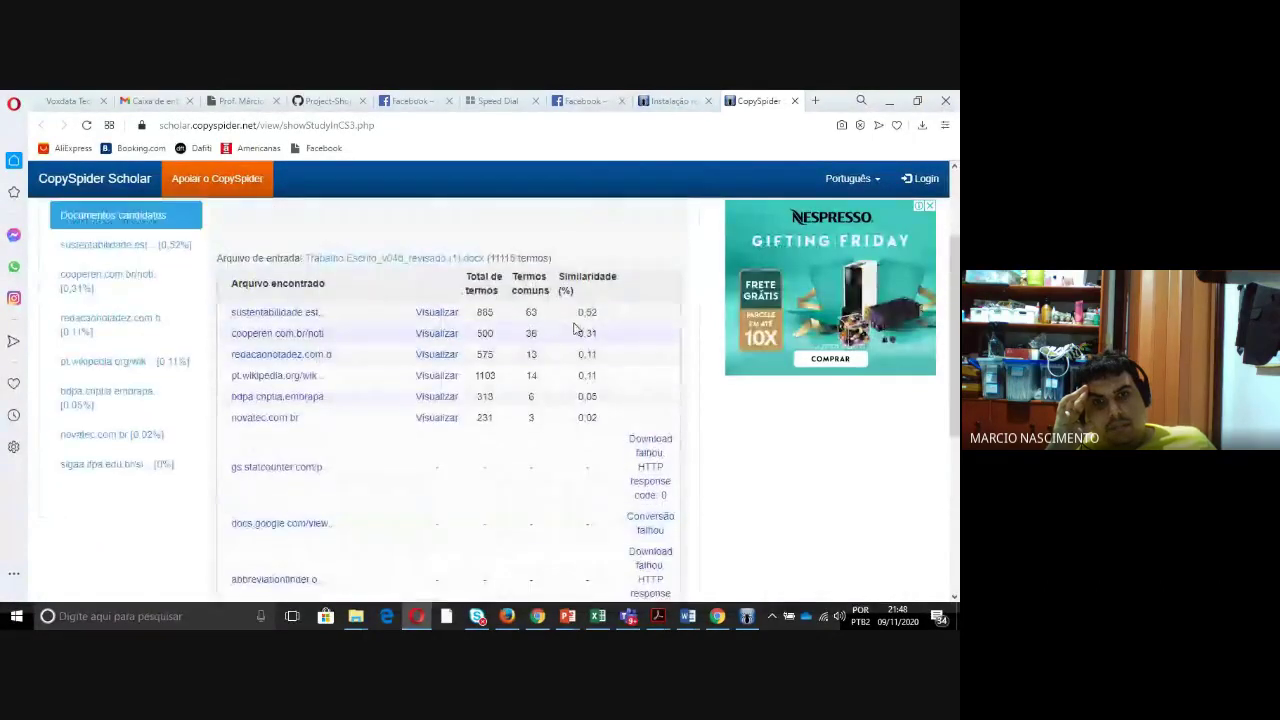
drag(559, 272, 580, 297)
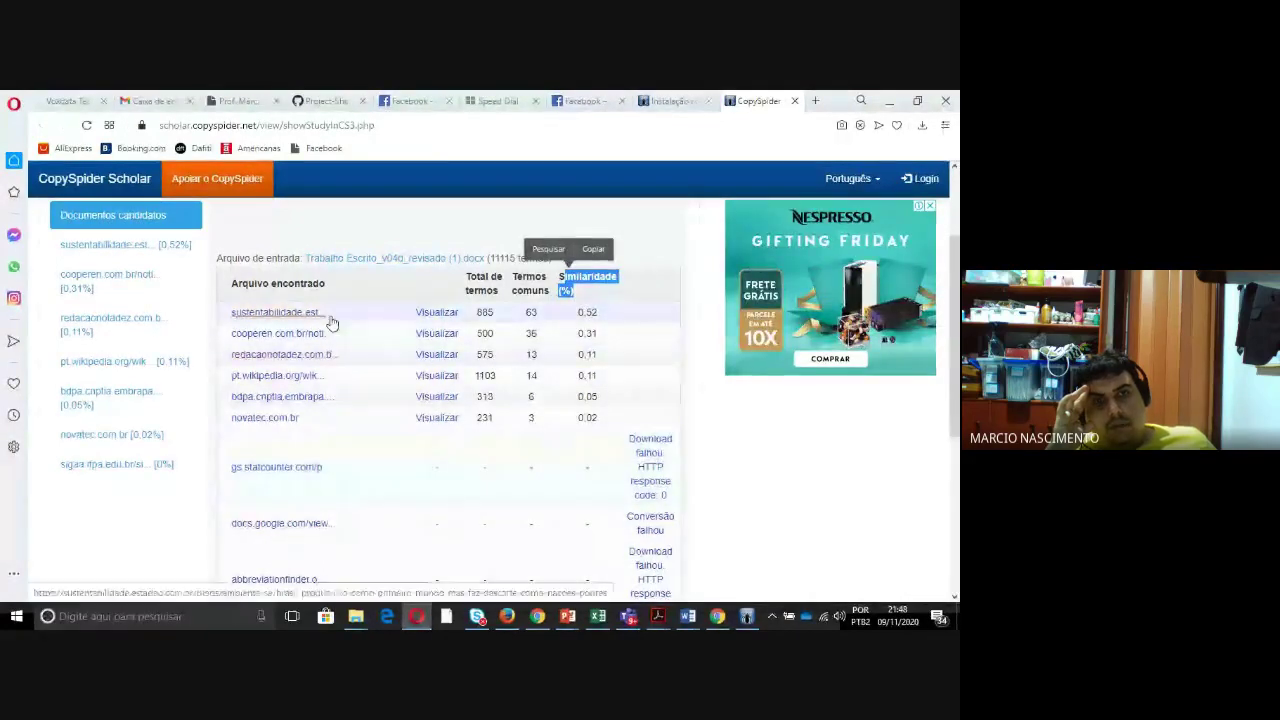
click(434, 314)
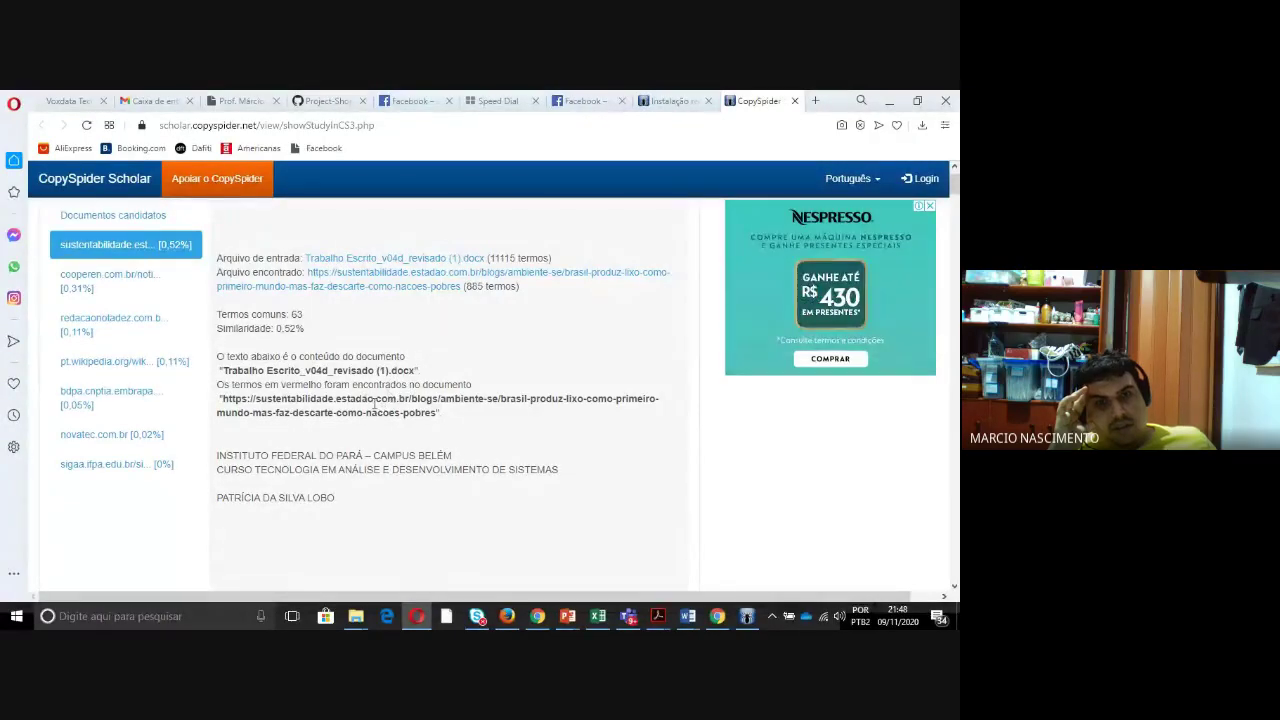
- Highlight the input document's file name and the matched source's web address
drag(219, 369, 415, 370)
click(274, 407)
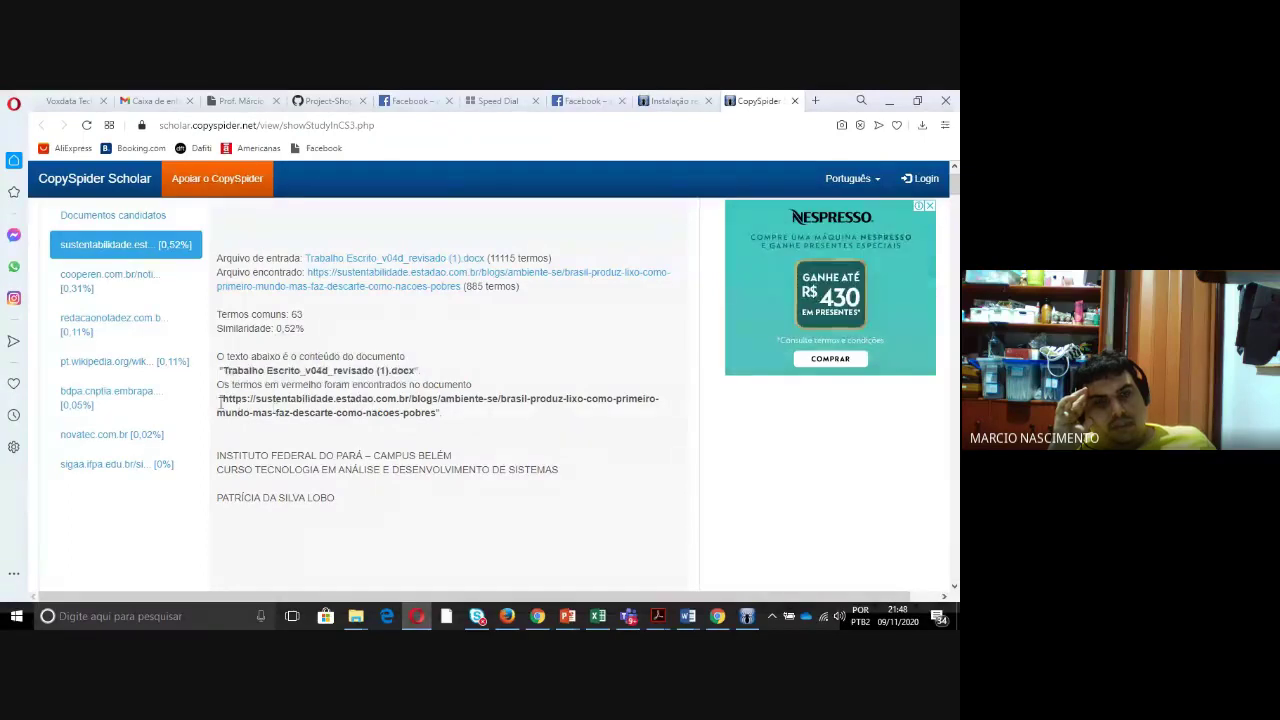
drag(219, 399, 446, 417)
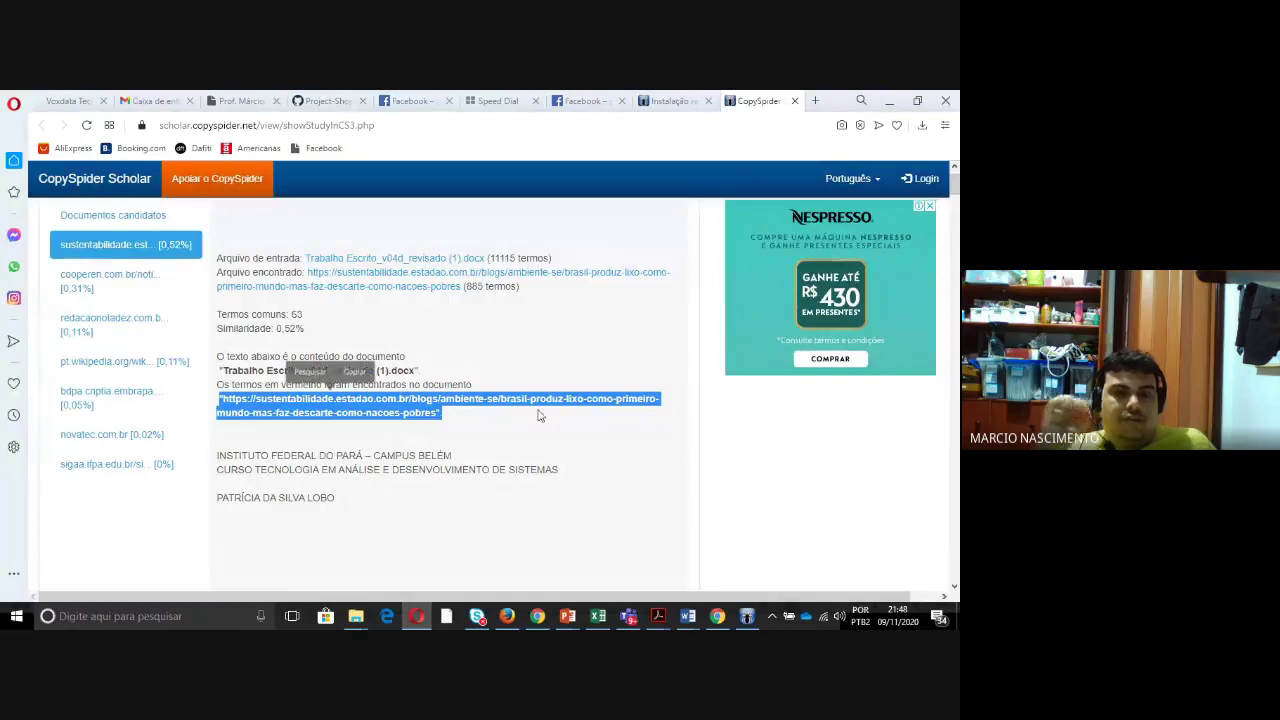
- Read down through the red-highlighted text to the Estadão reference, then return to the title page
scroll(530, 395, down, 5)
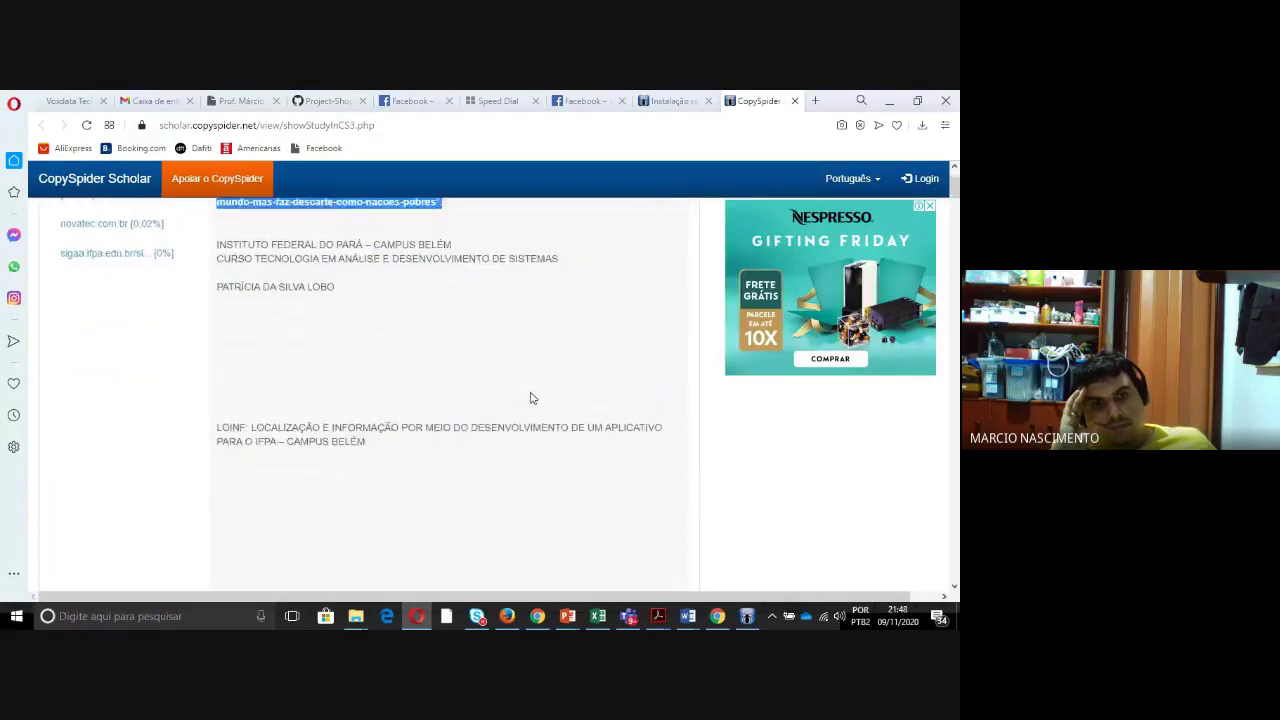
scroll(517, 389, down, 5)
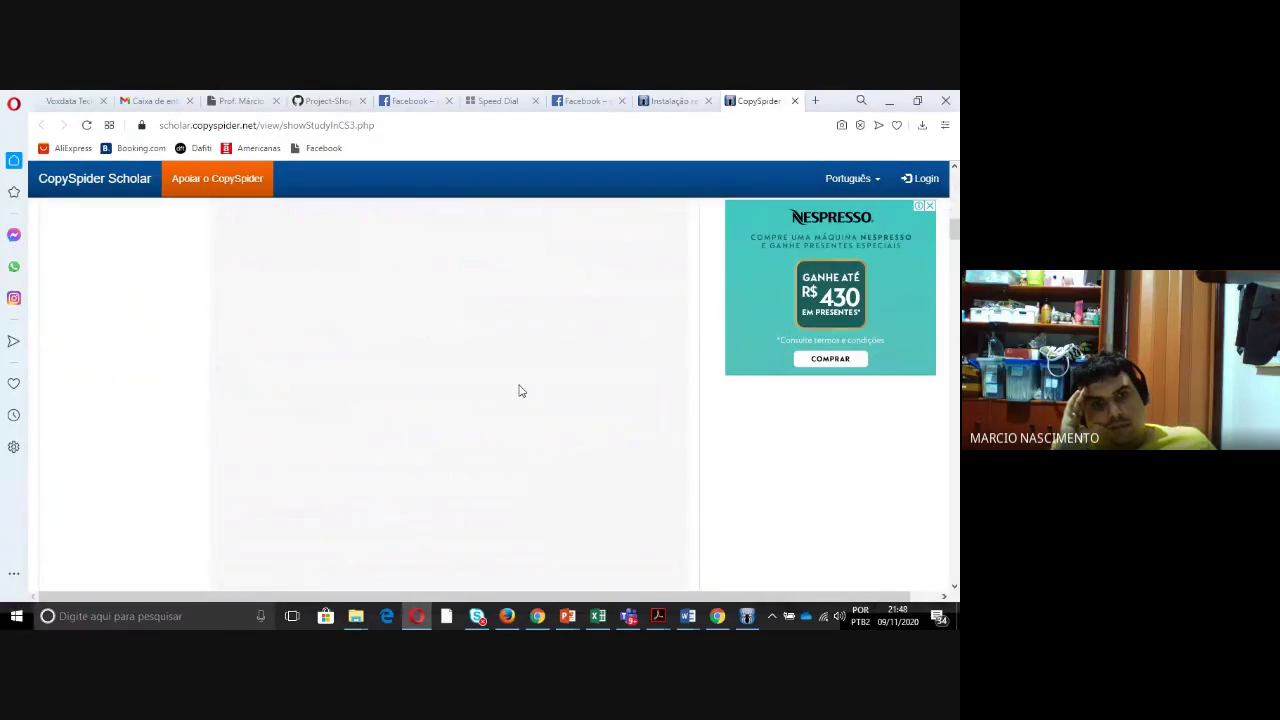
scroll(517, 389, down, 10)
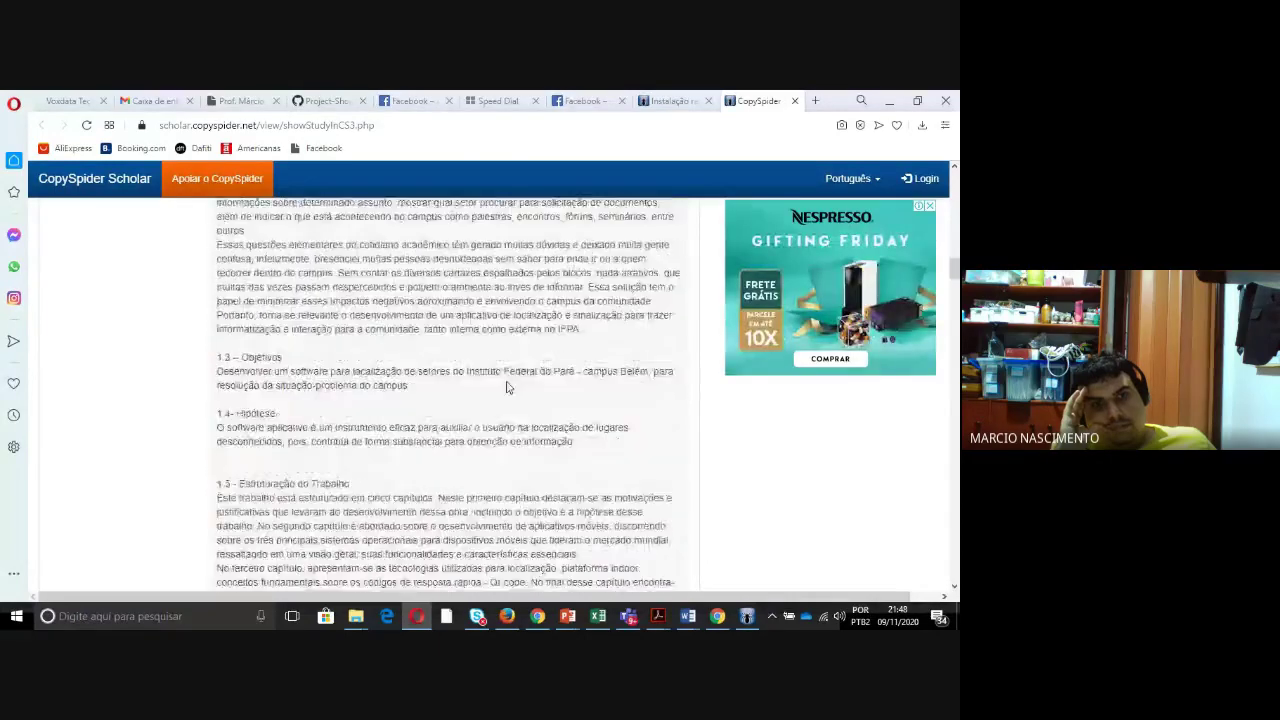
scroll(508, 390, down, 10)
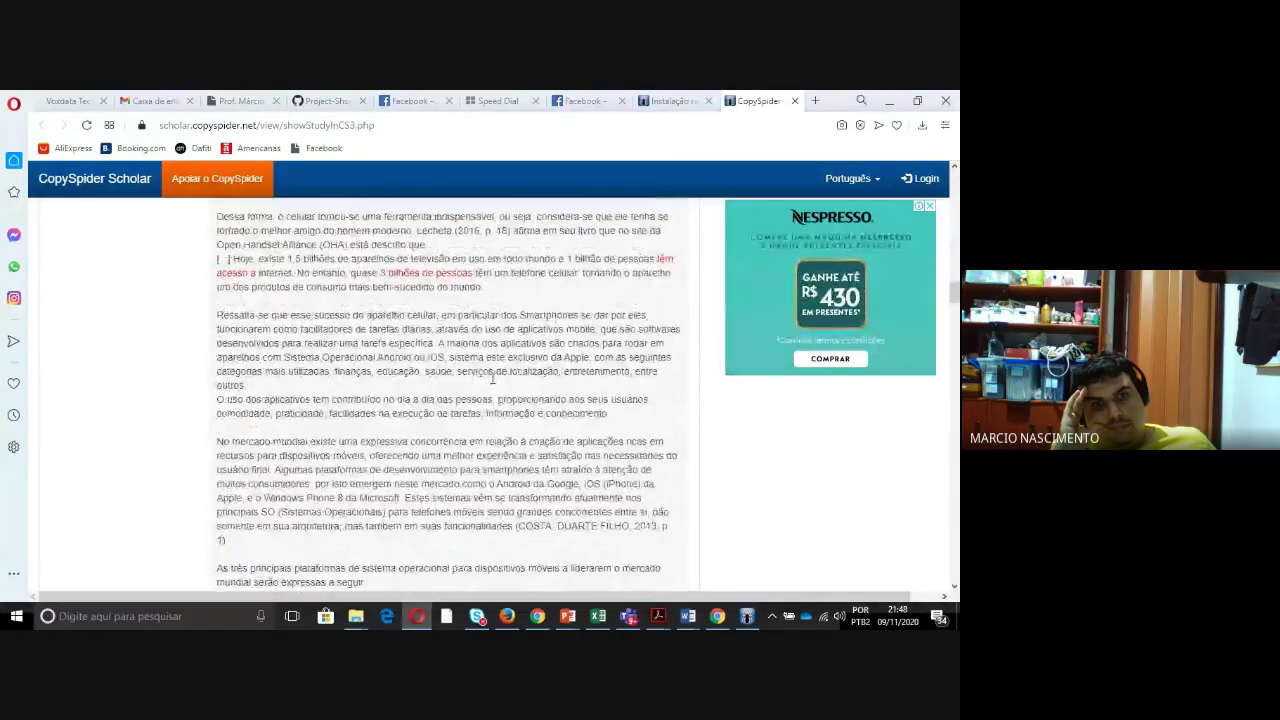
scroll(491, 383, up, 3)
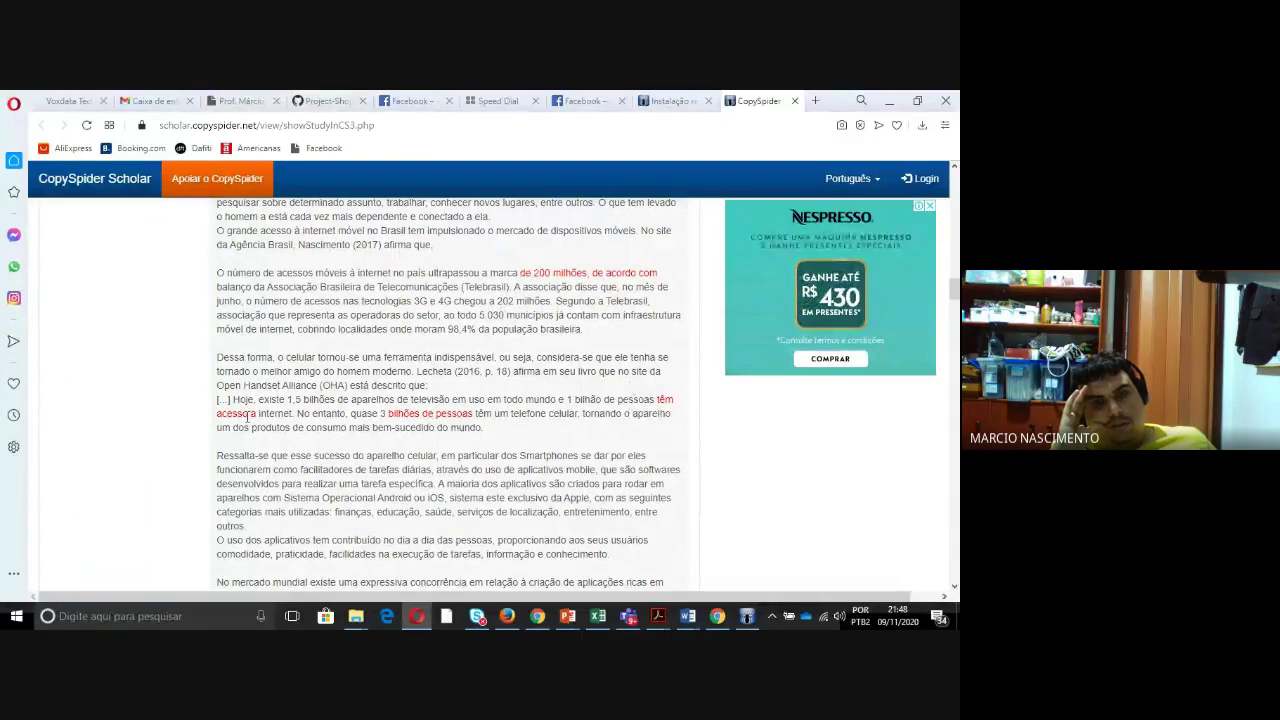
scroll(296, 413, up, 6)
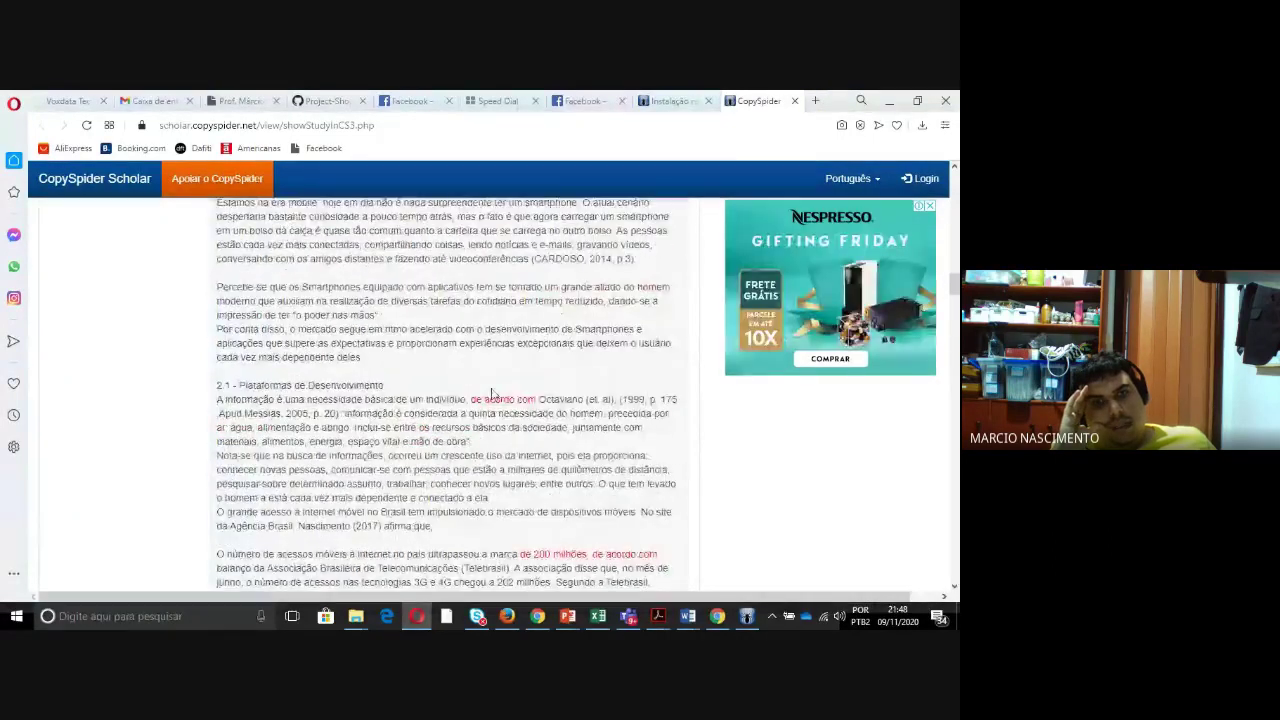
scroll(491, 389, down, 20)
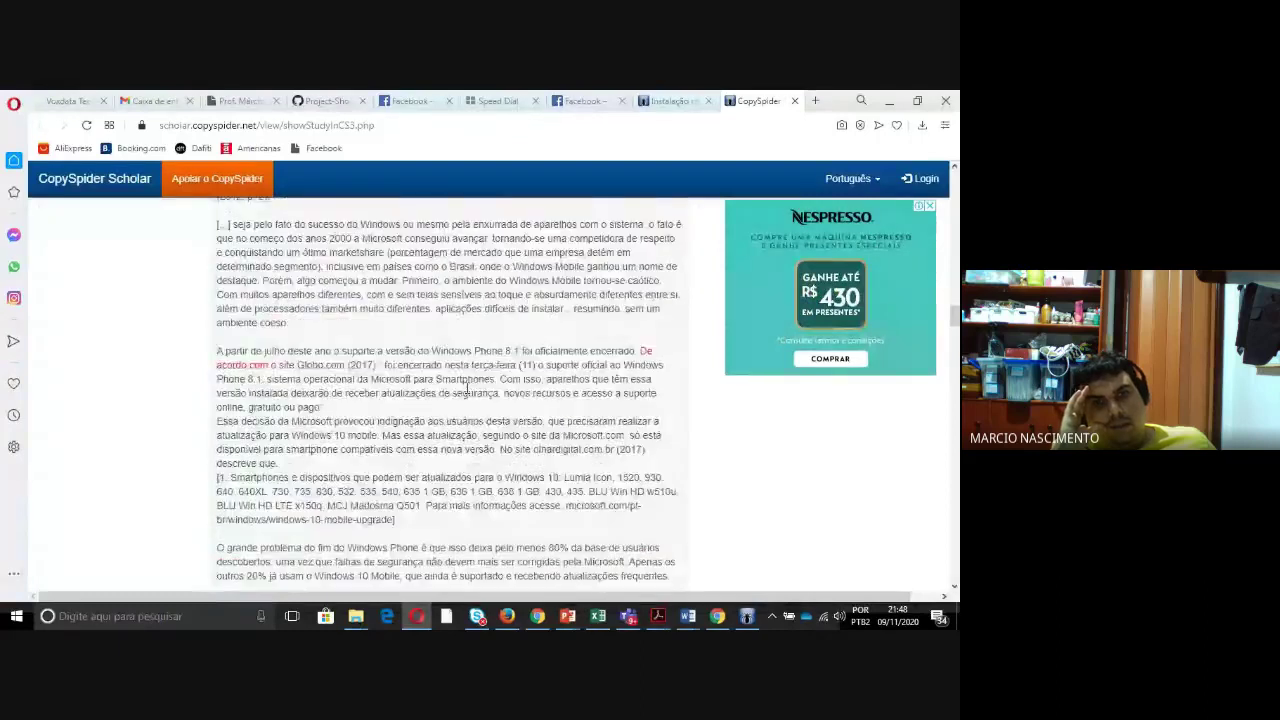
scroll(465, 383, down, 10)
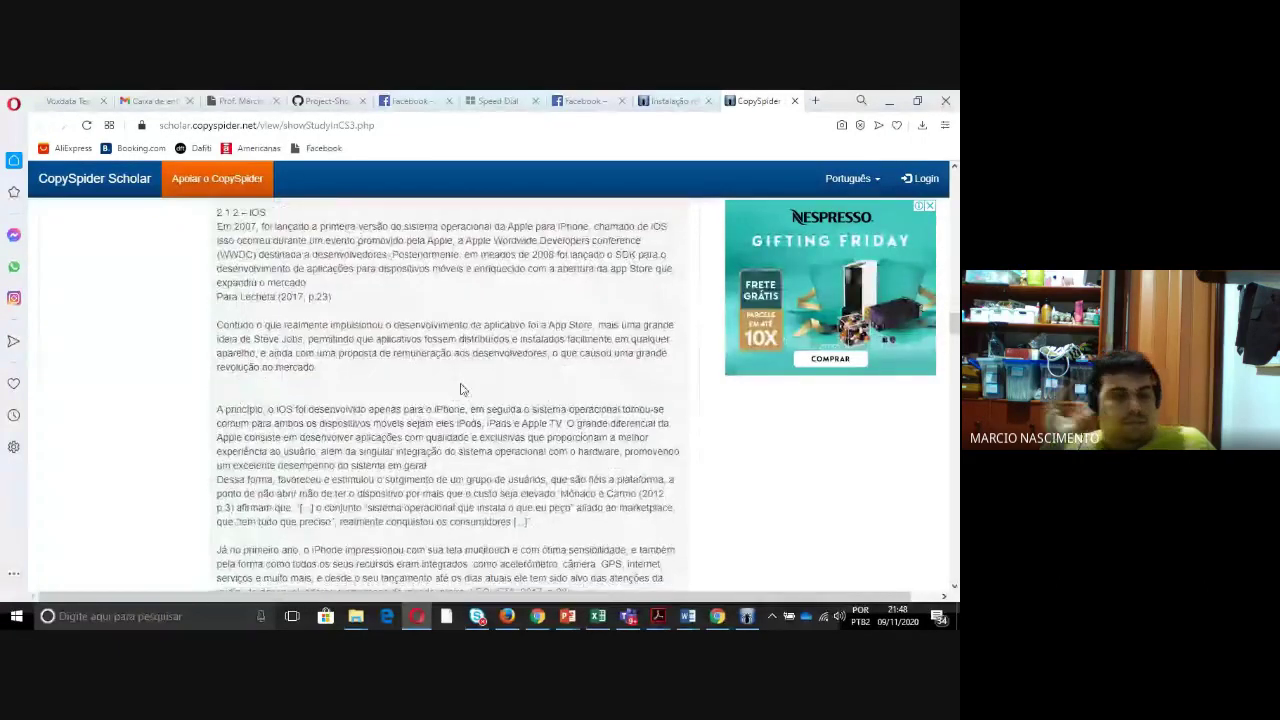
scroll(459, 383, down, 8)
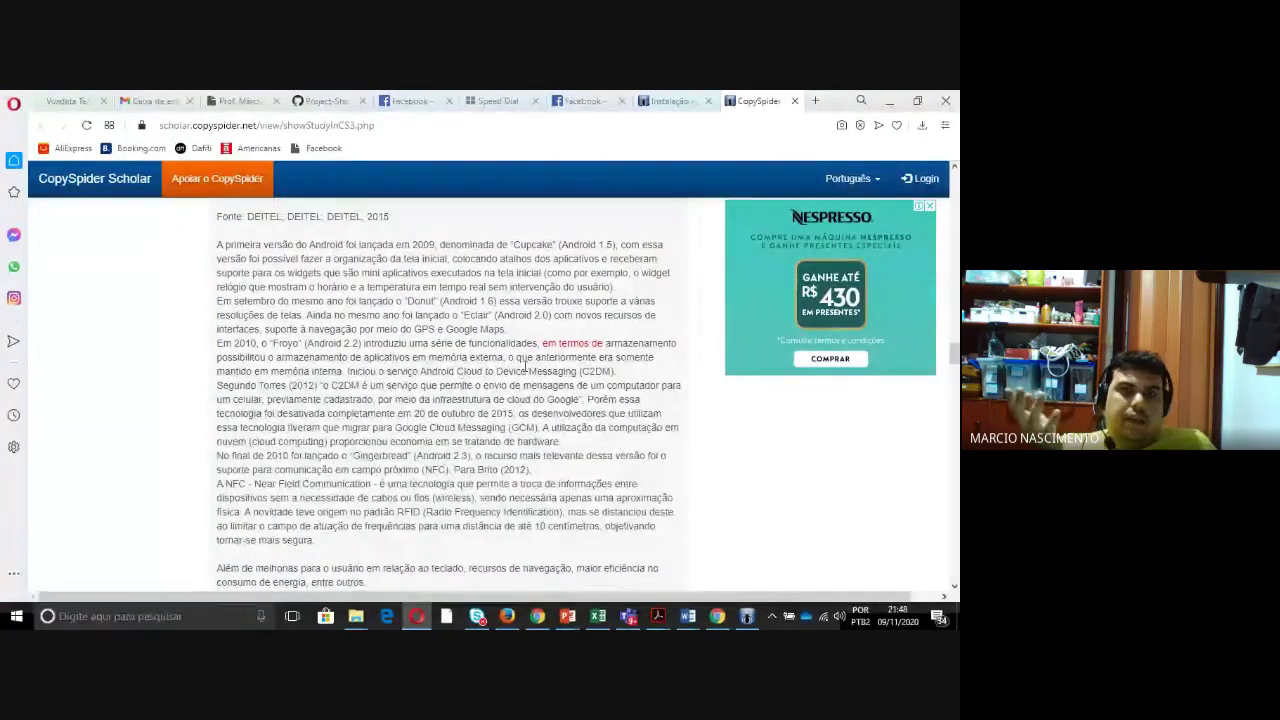
scroll(438, 400, down, 12)
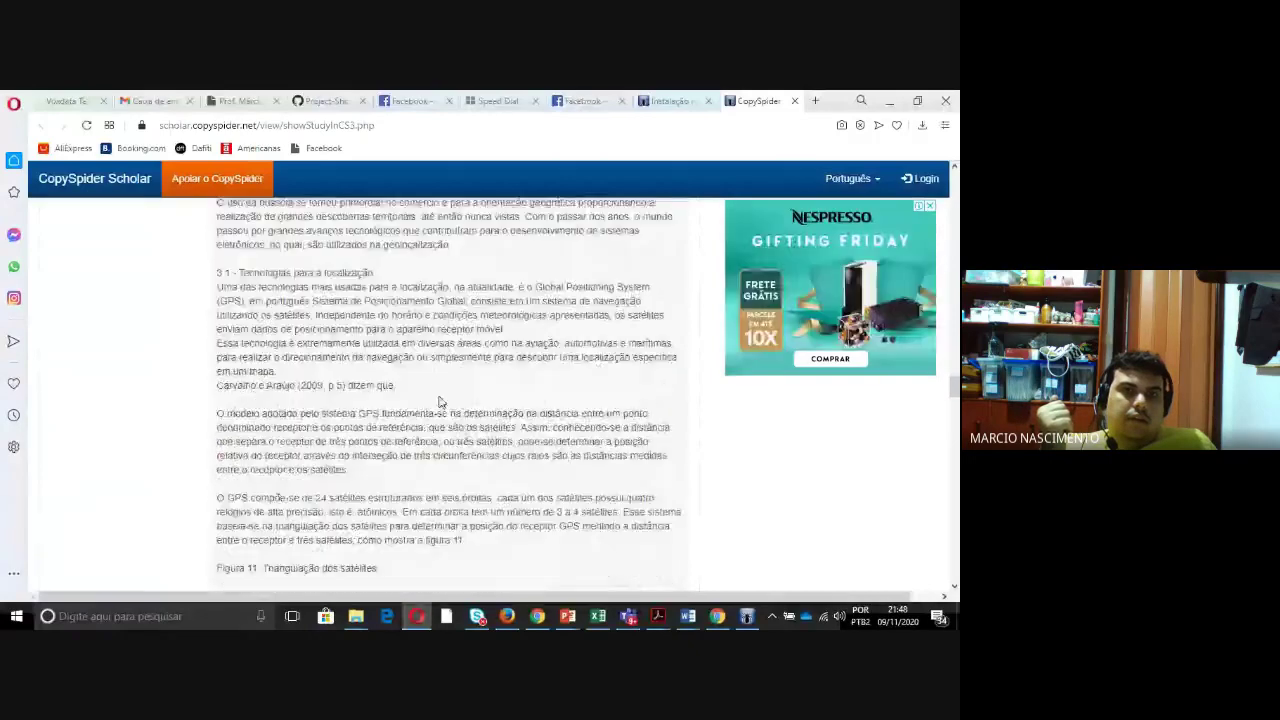
scroll(451, 398, down, 15)
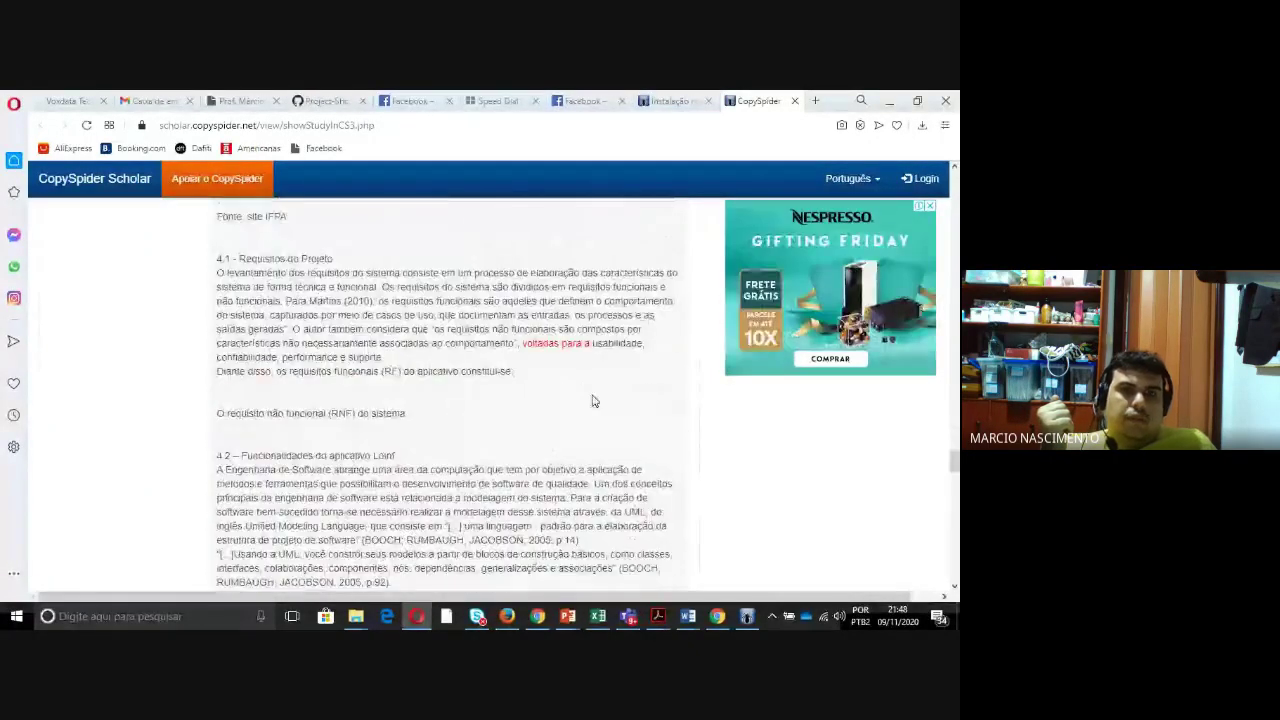
drag(950, 465, 954, 551)
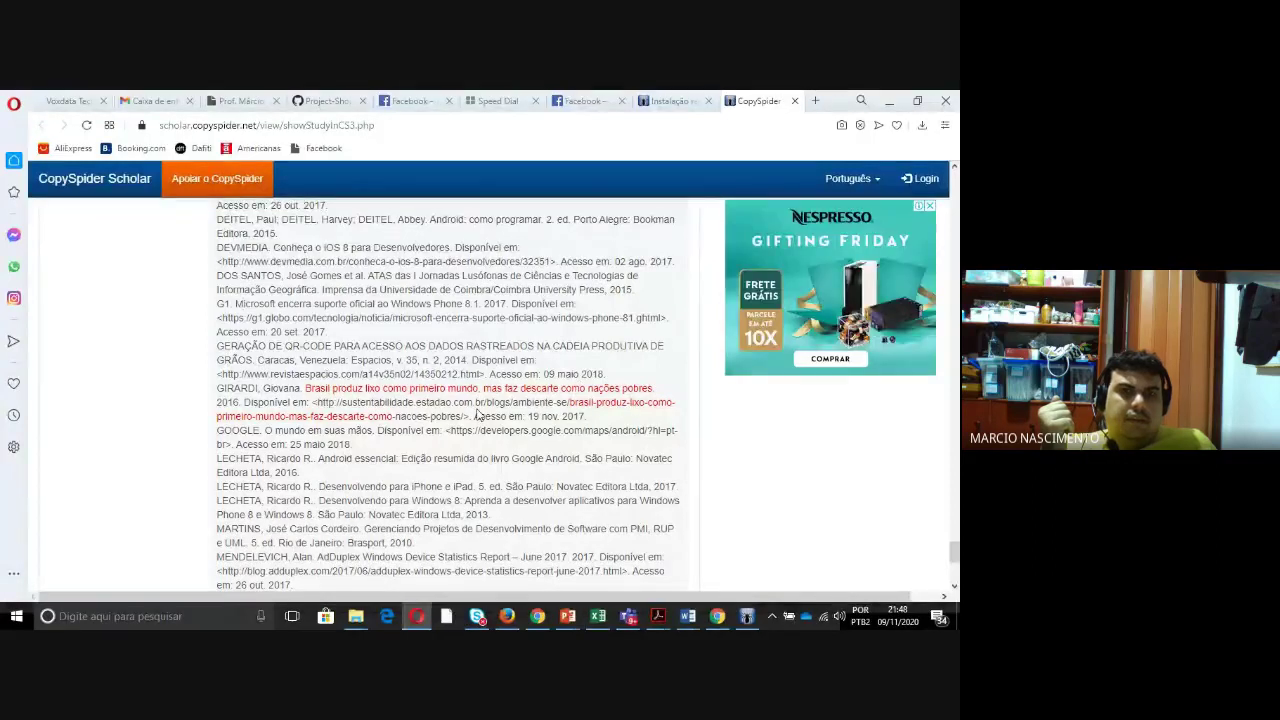
drag(954, 548, 917, 186)
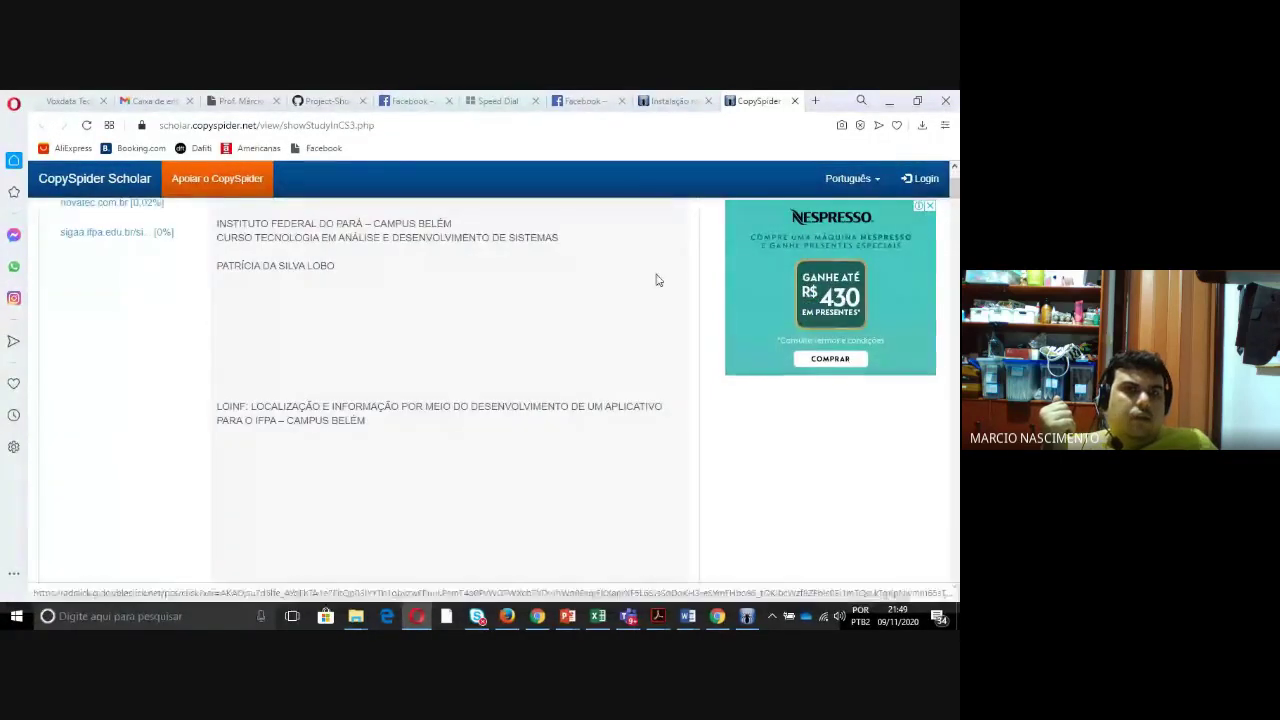
- Switch between the installation-success and Scholar report tabs, view the Br Modelo post, then minimize Opera
click(671, 104)
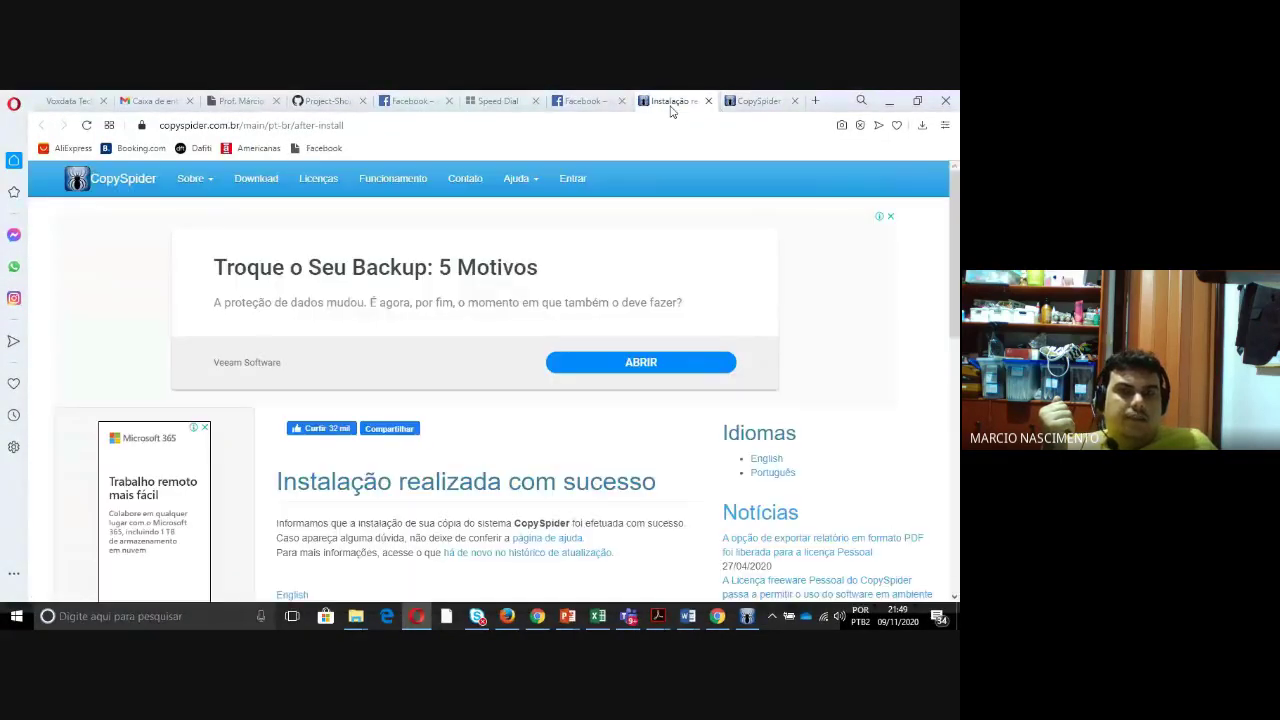
key(ctrl+Tab)
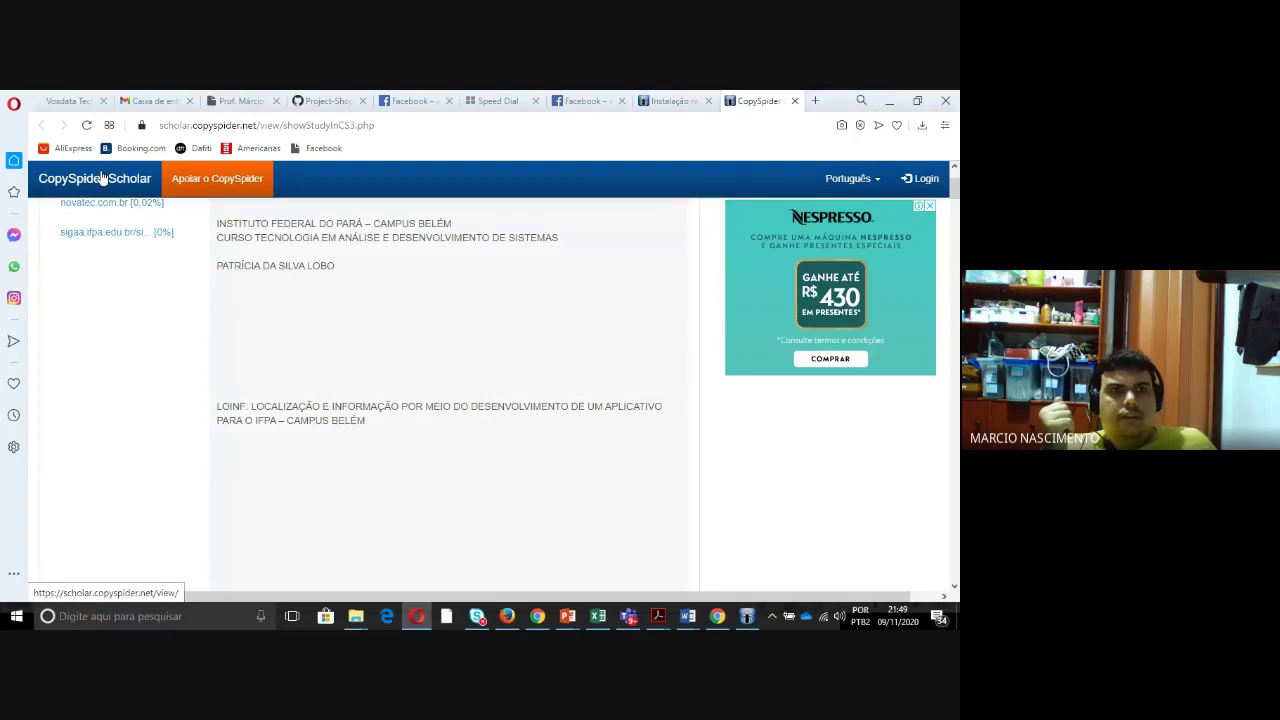
click(652, 103)
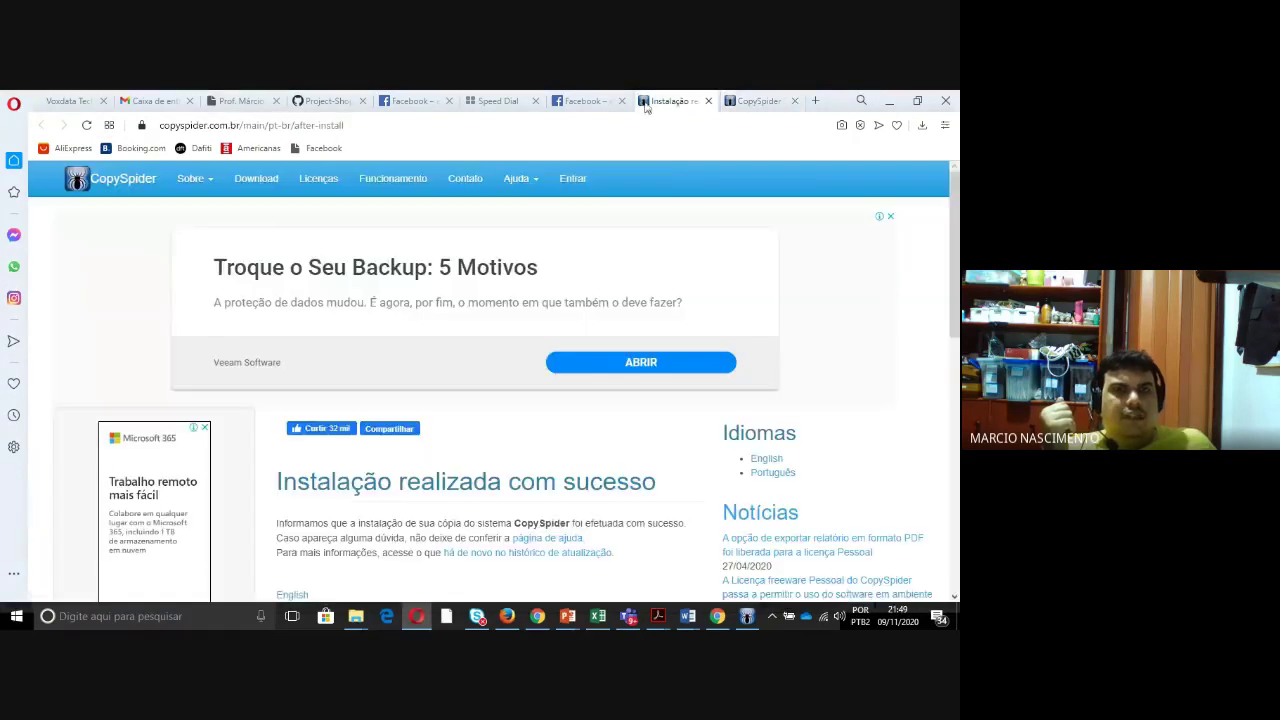
click(756, 102)
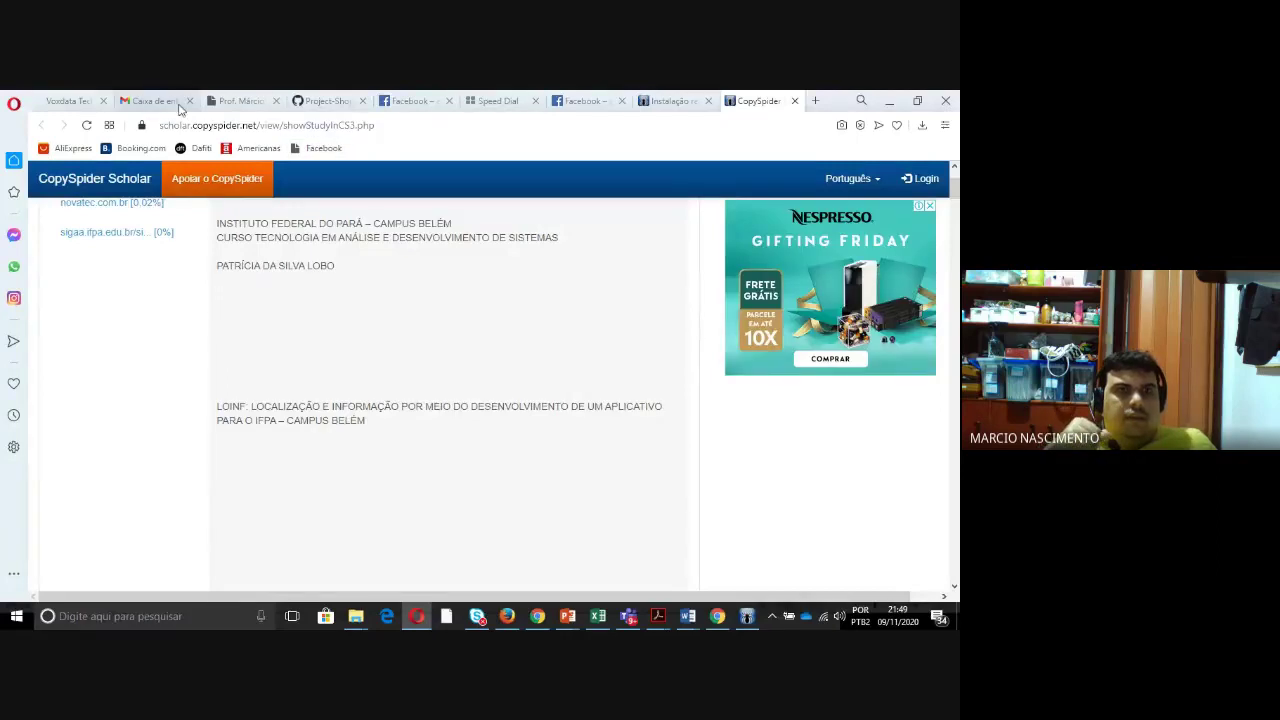
click(232, 102)
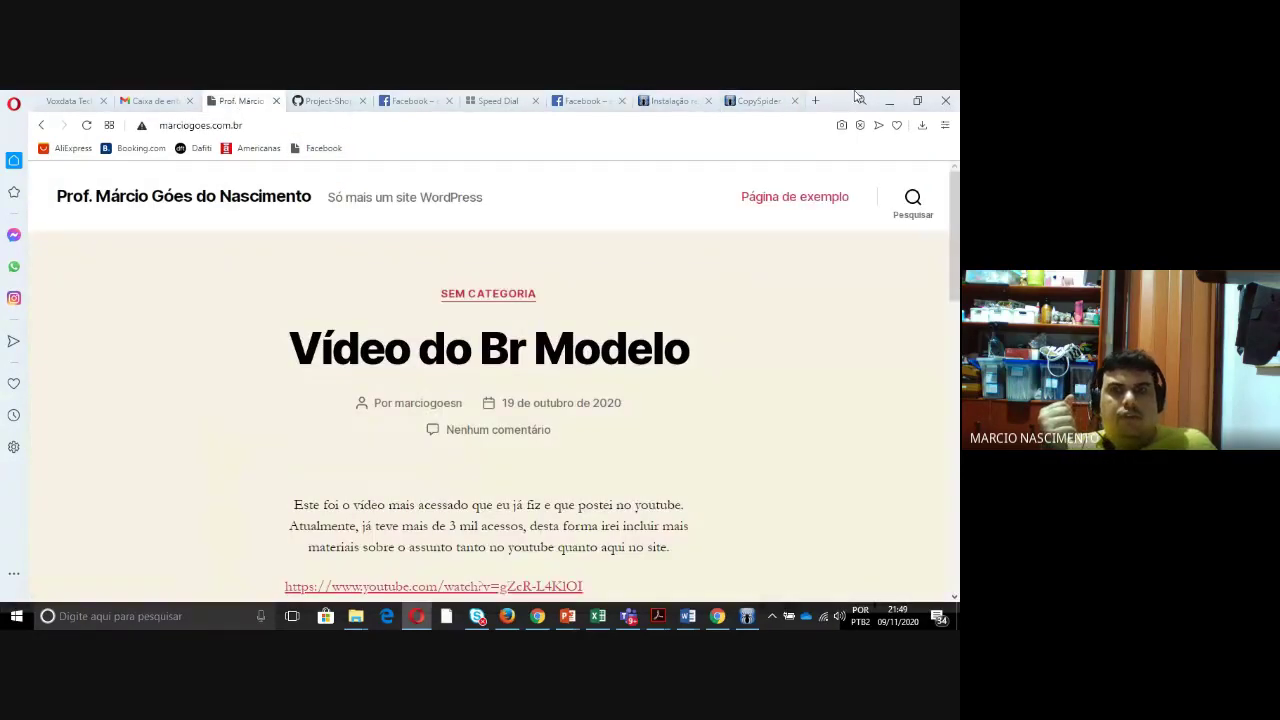
click(889, 101)
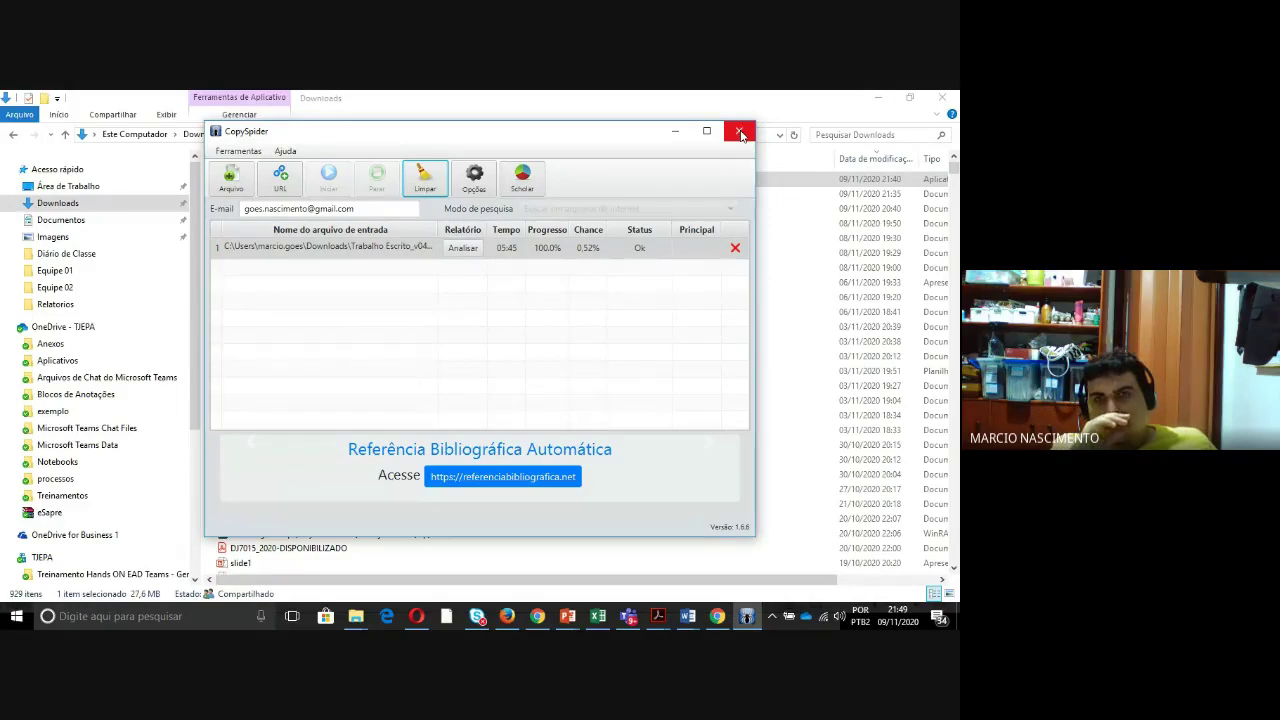
- Close CopySpider, acknowledge the 'Sessão patrocinada' notice, and minimize the Downloads window
click(739, 133)
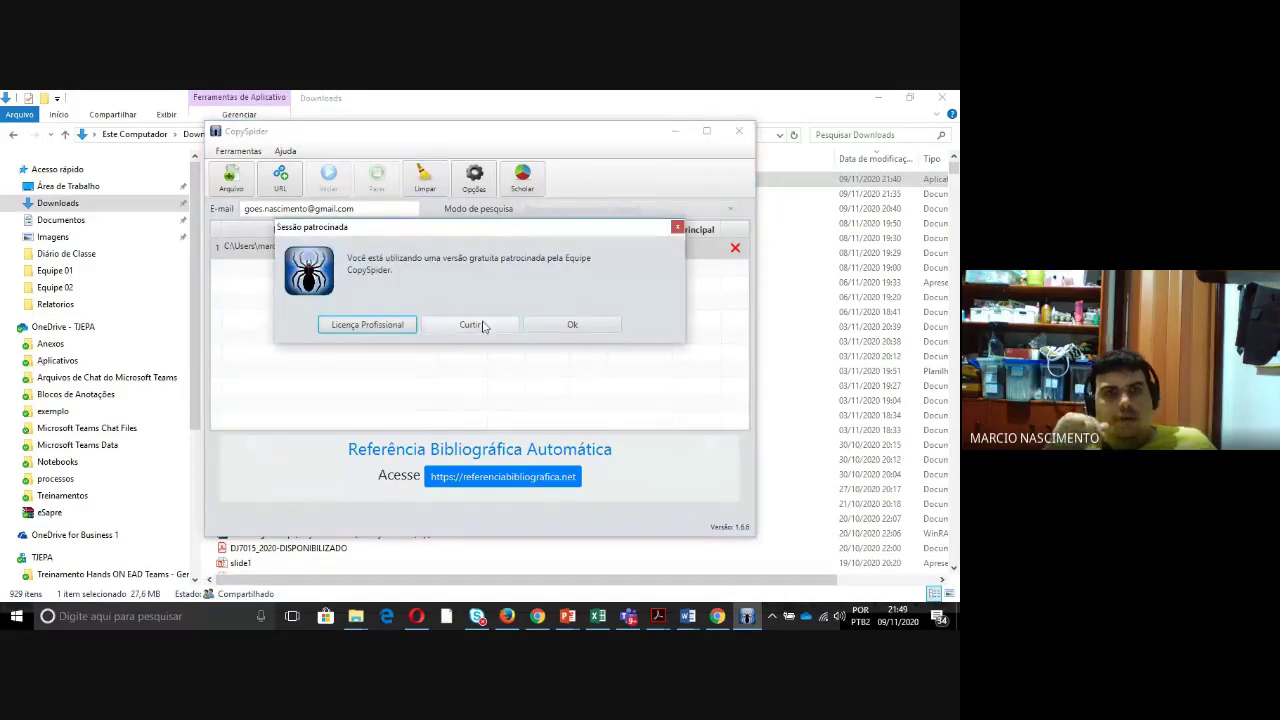
click(572, 324)
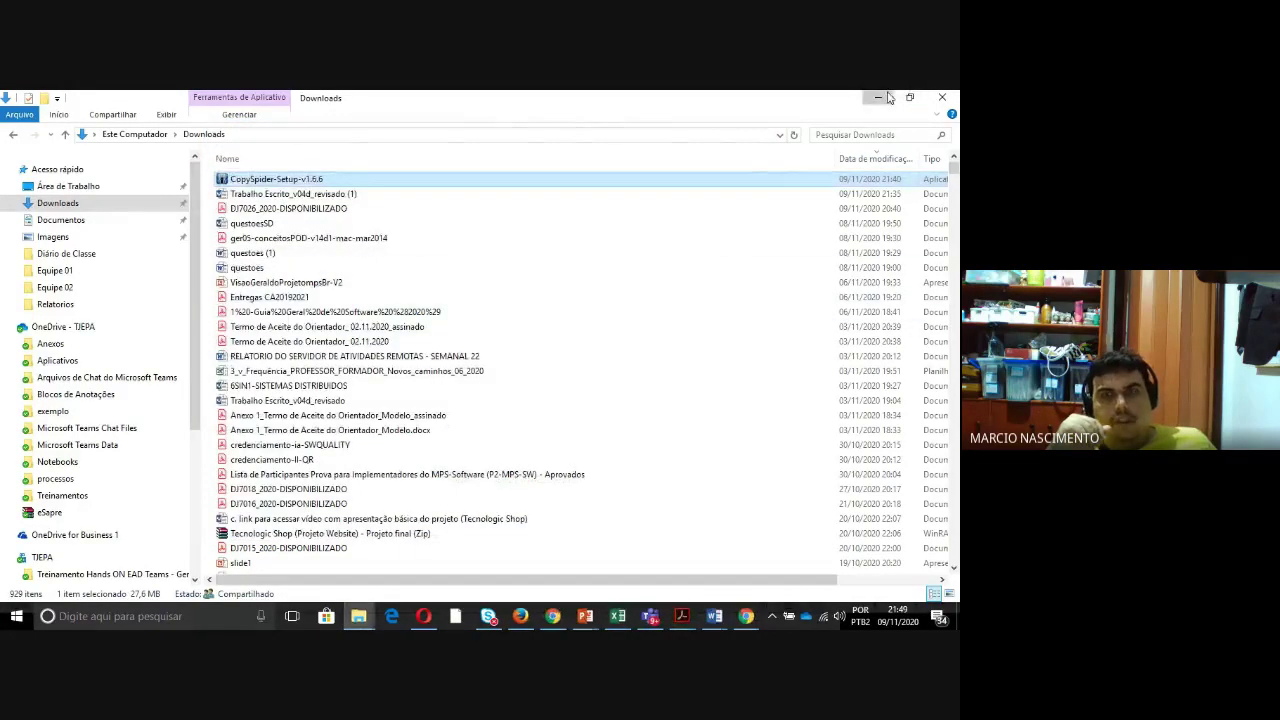
click(885, 97)
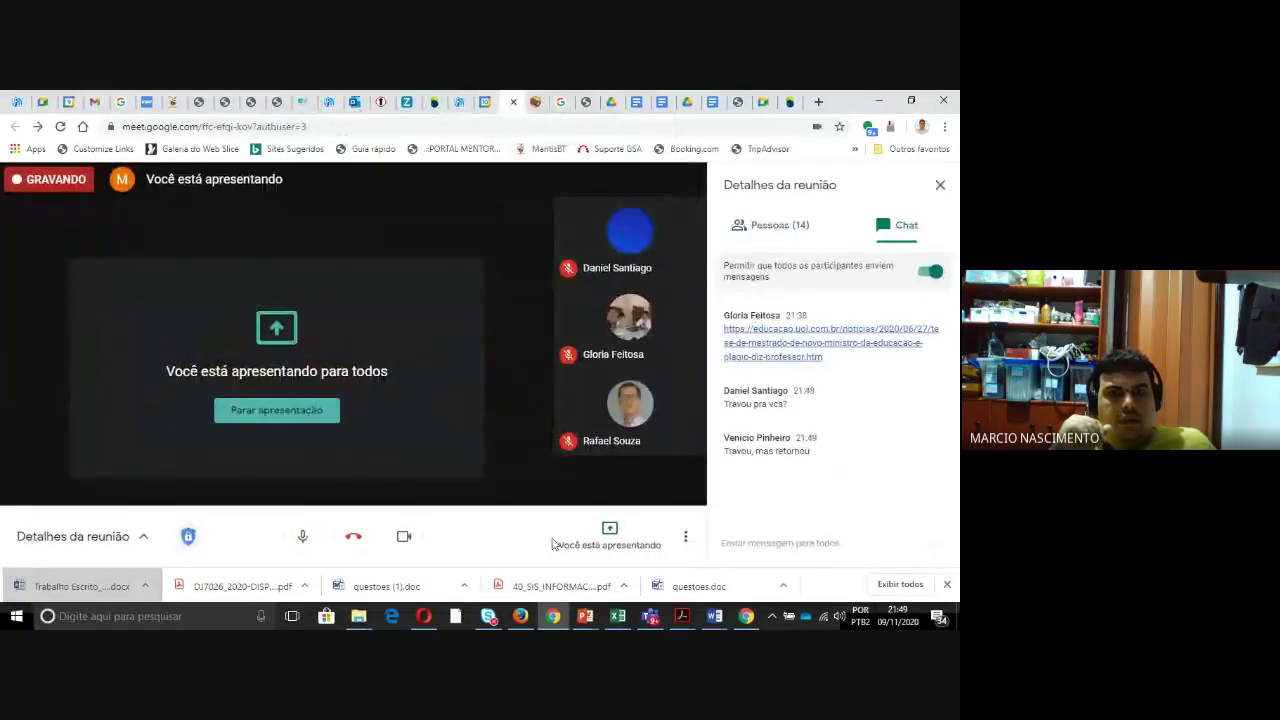
- Bring the running PowerPoint slide show 'Tópicos básicos para elaboração de um projeto de pesquisa' to the front
mouse_move(585, 616)
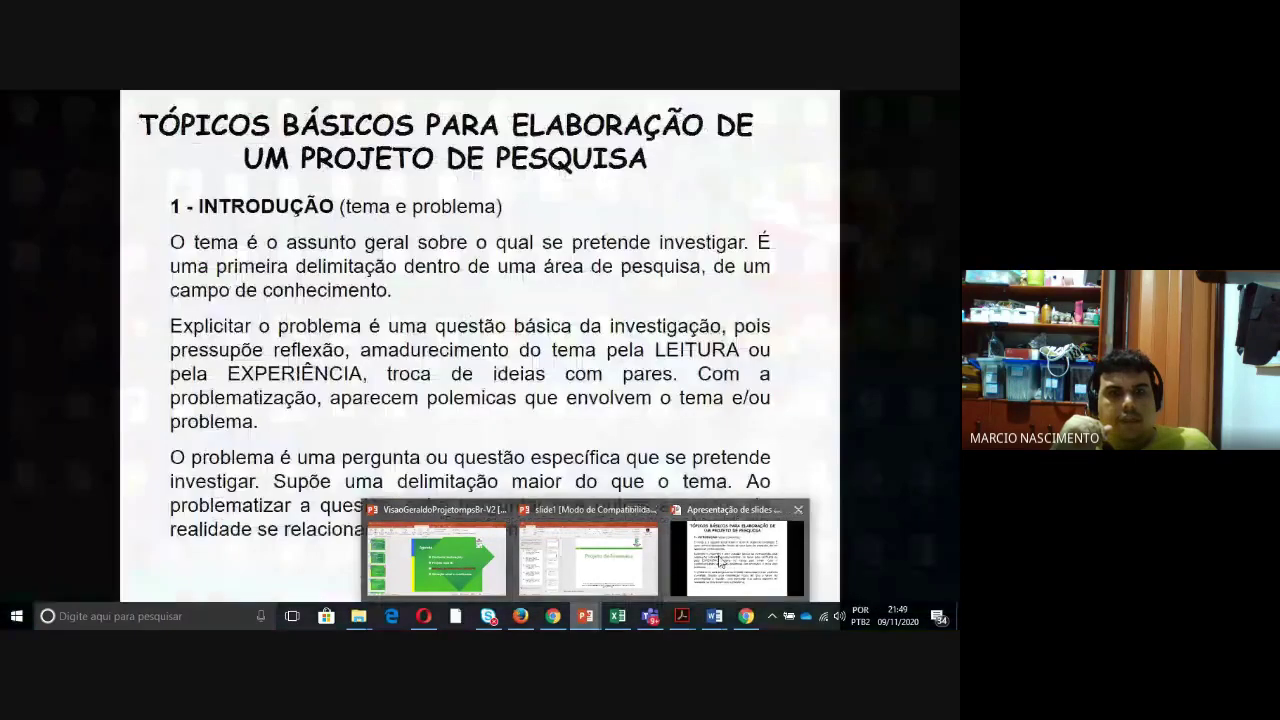
click(720, 563)
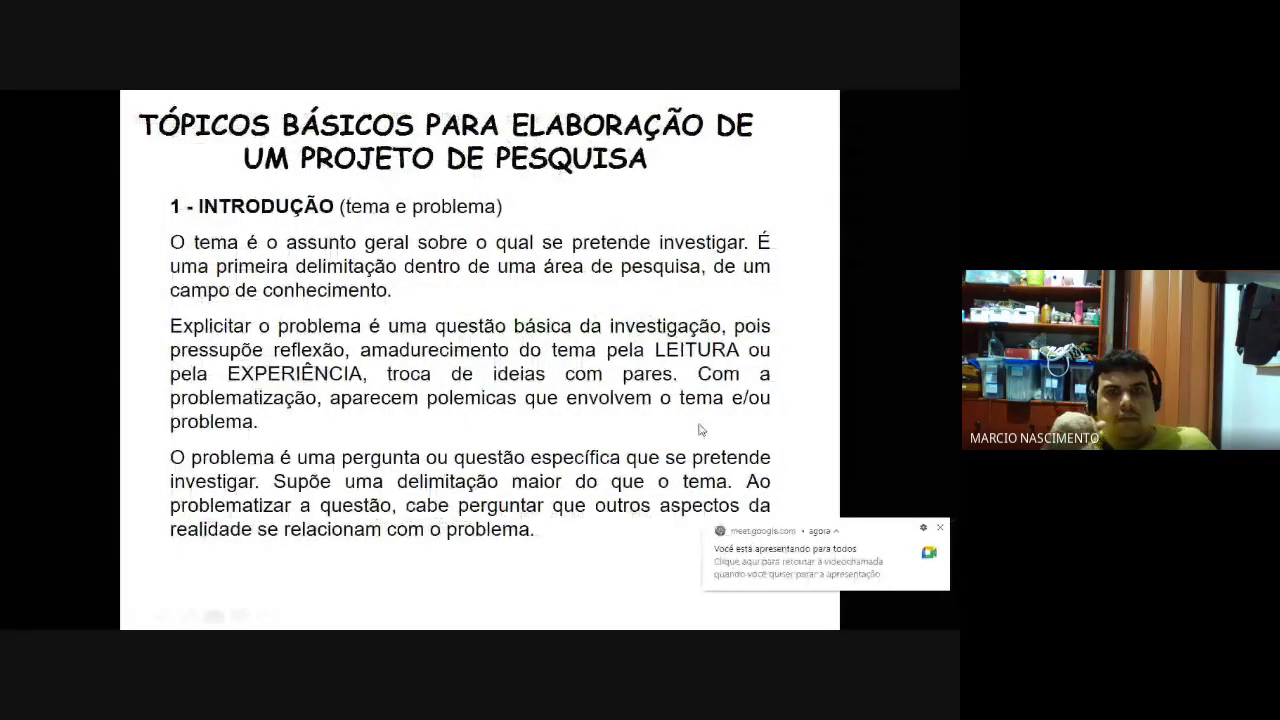
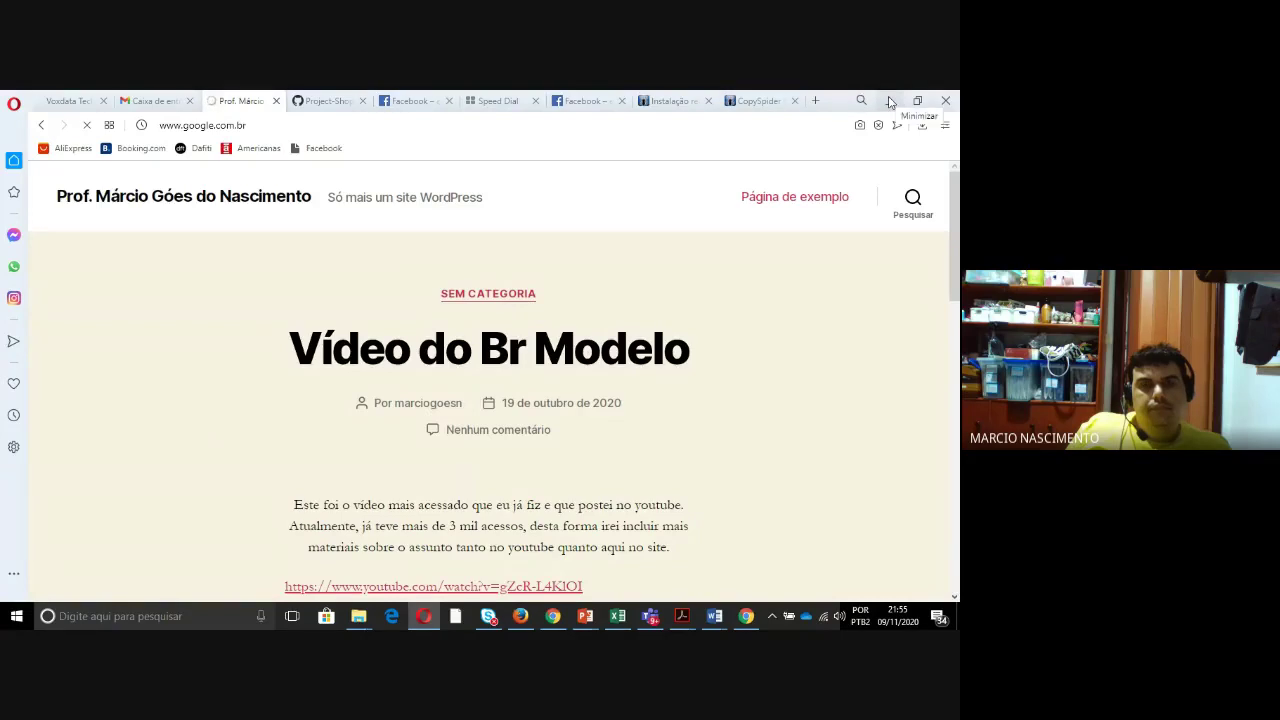
click(552, 616)
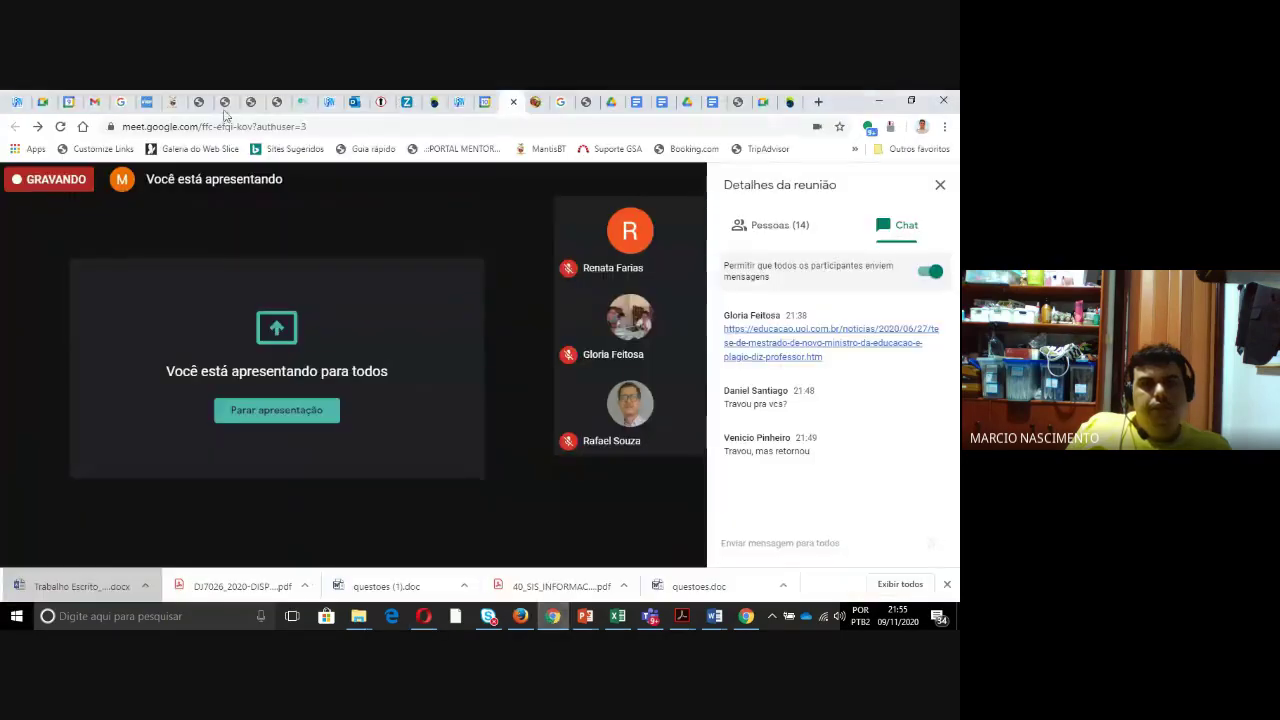
click(222, 101)
click(268, 128)
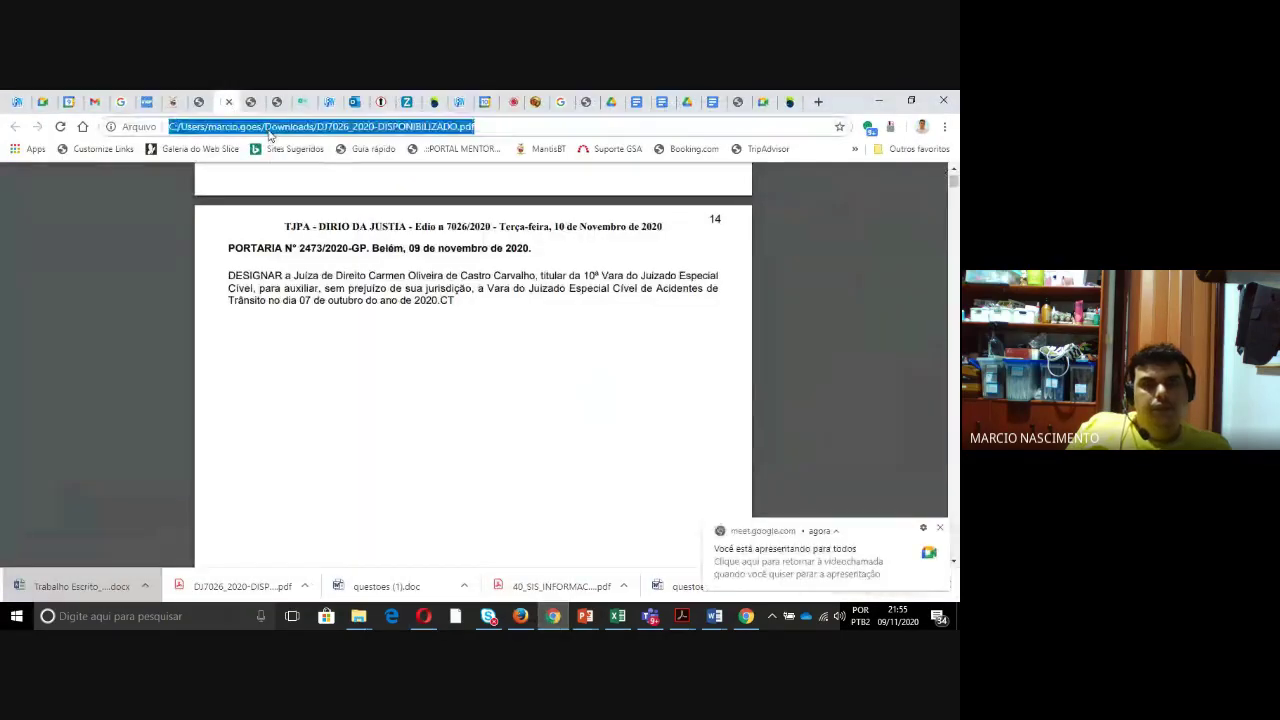
text(www.goo)
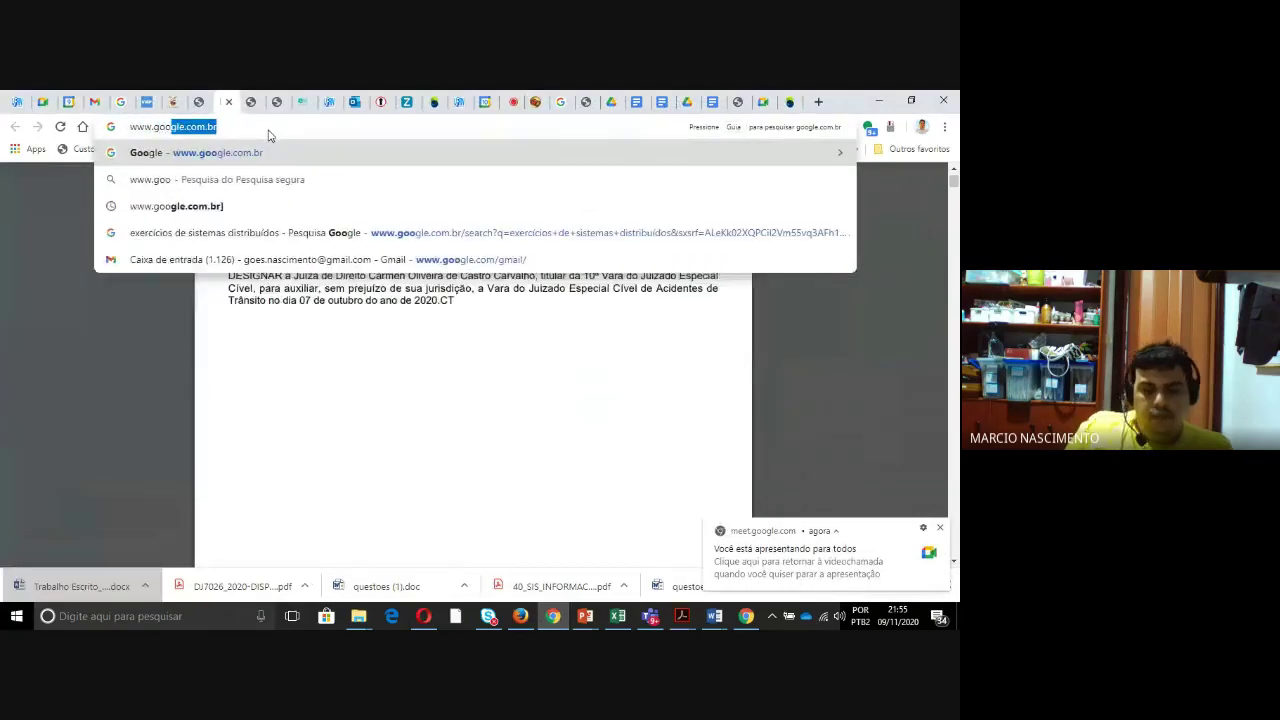
text(gle.com.br)
key(Return)
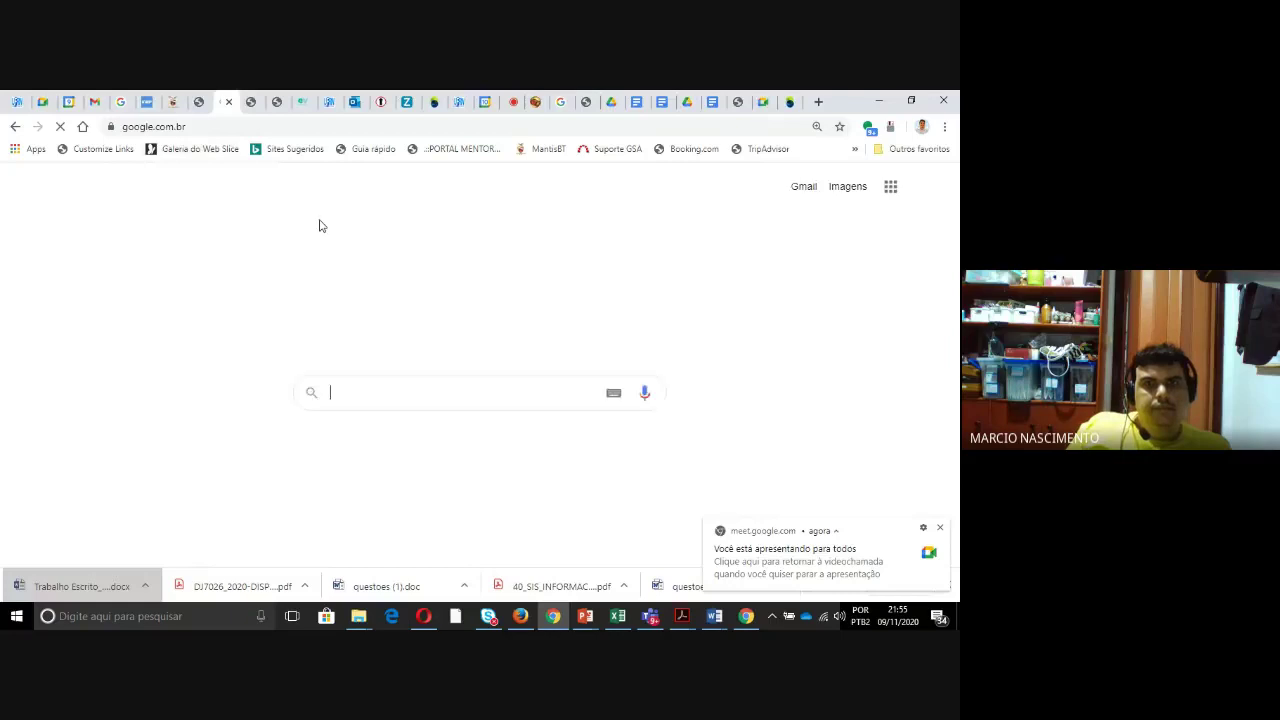
- Search Google for 'google acadêmico' using the autocomplete suggestion
click(395, 296)
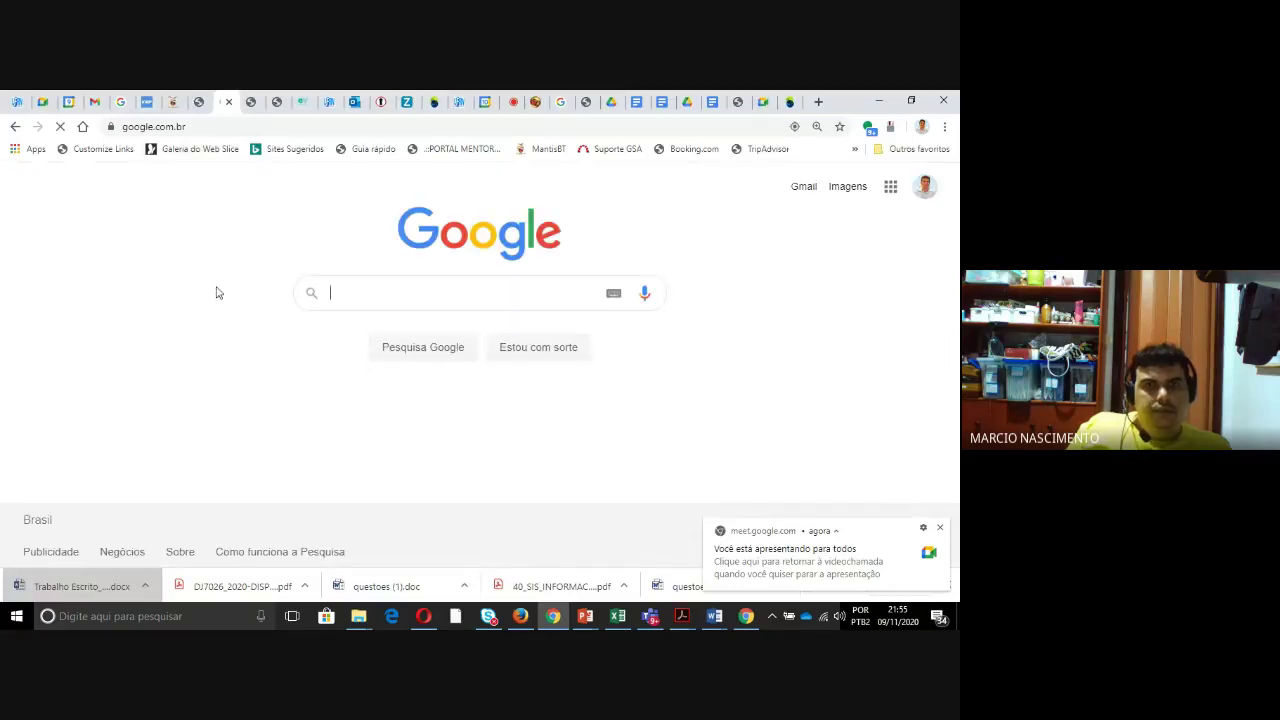
text(google)
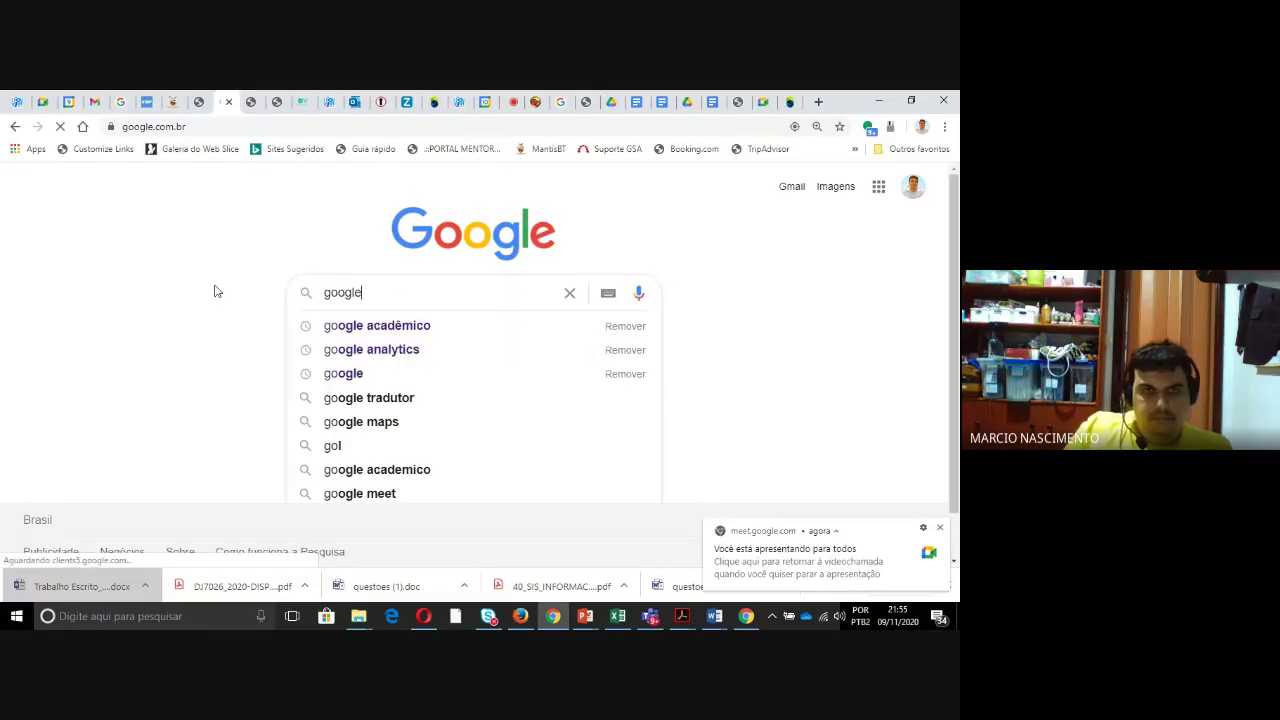
key(Down)
key(Return)
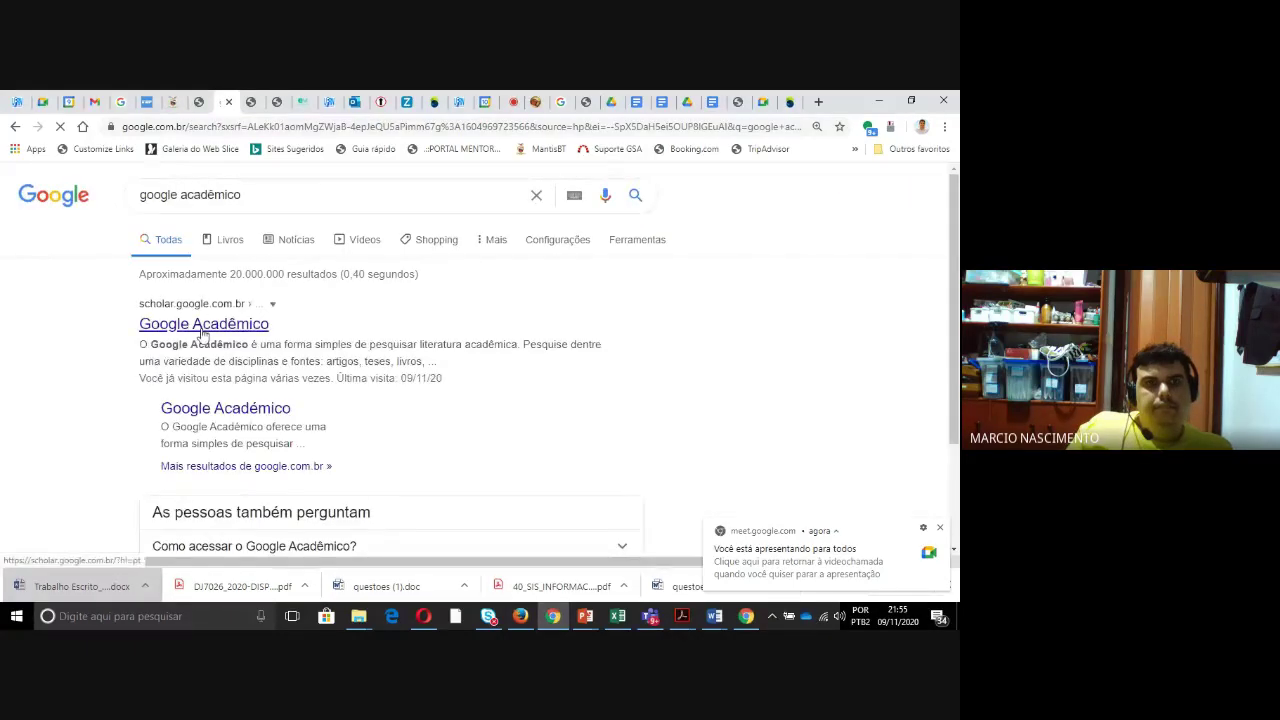
- Open Google Acadêmico and search for 'energia solar software'
click(202, 328)
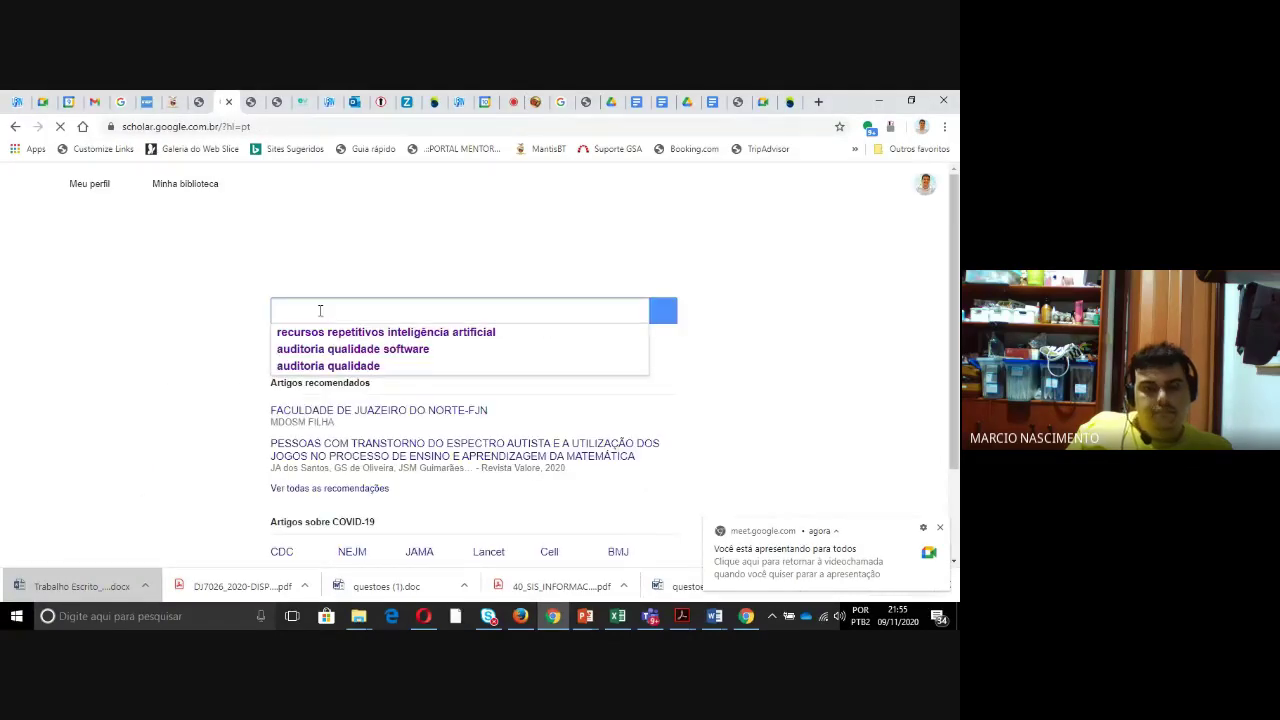
text(energia)
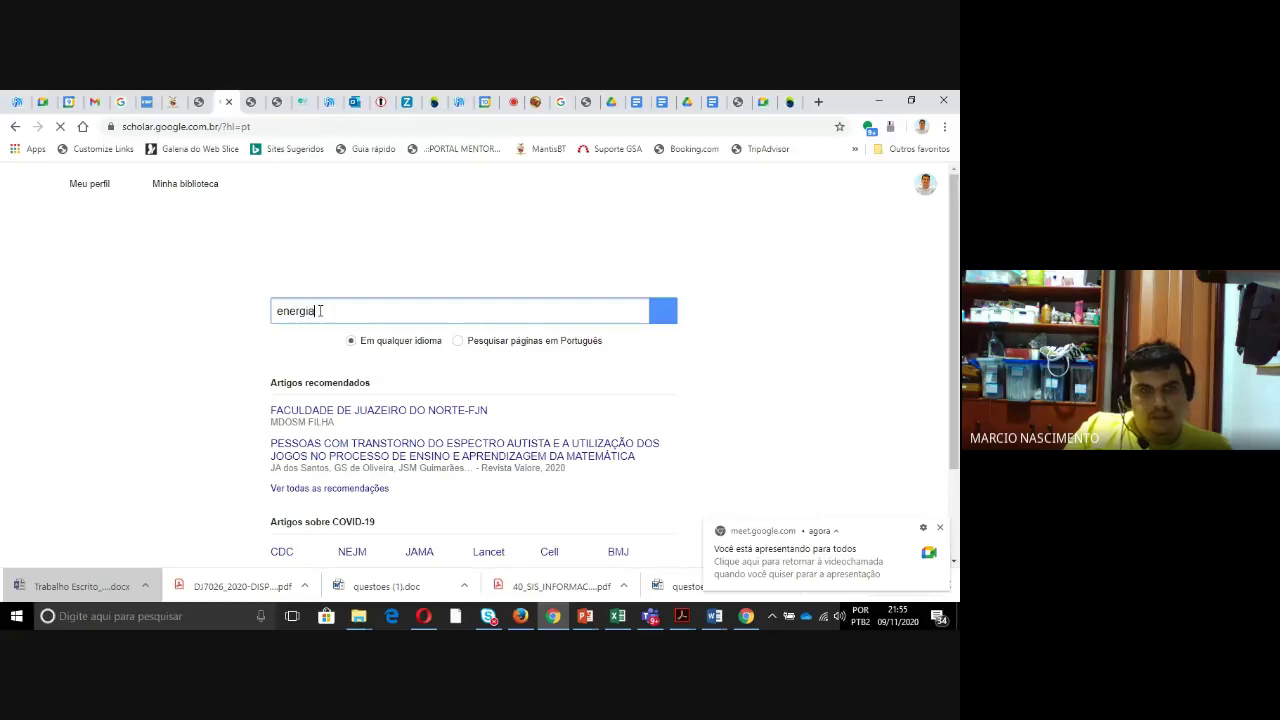
text( solar software)
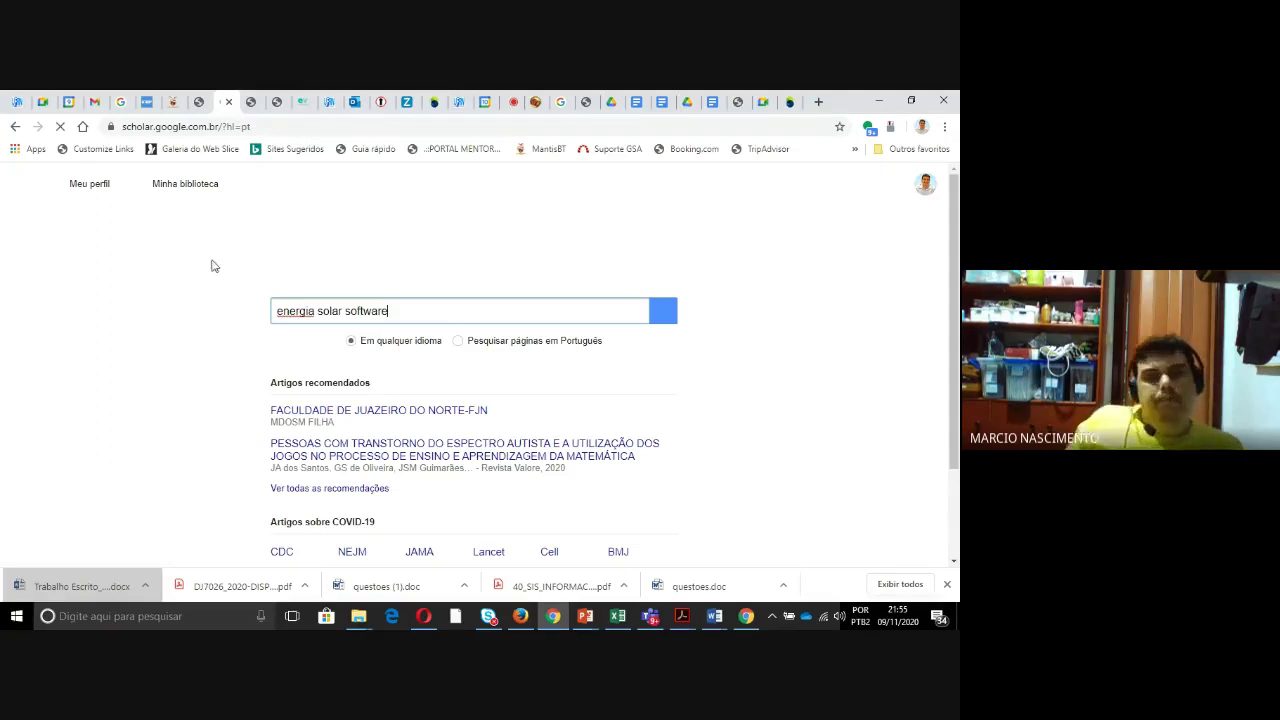
click(658, 318)
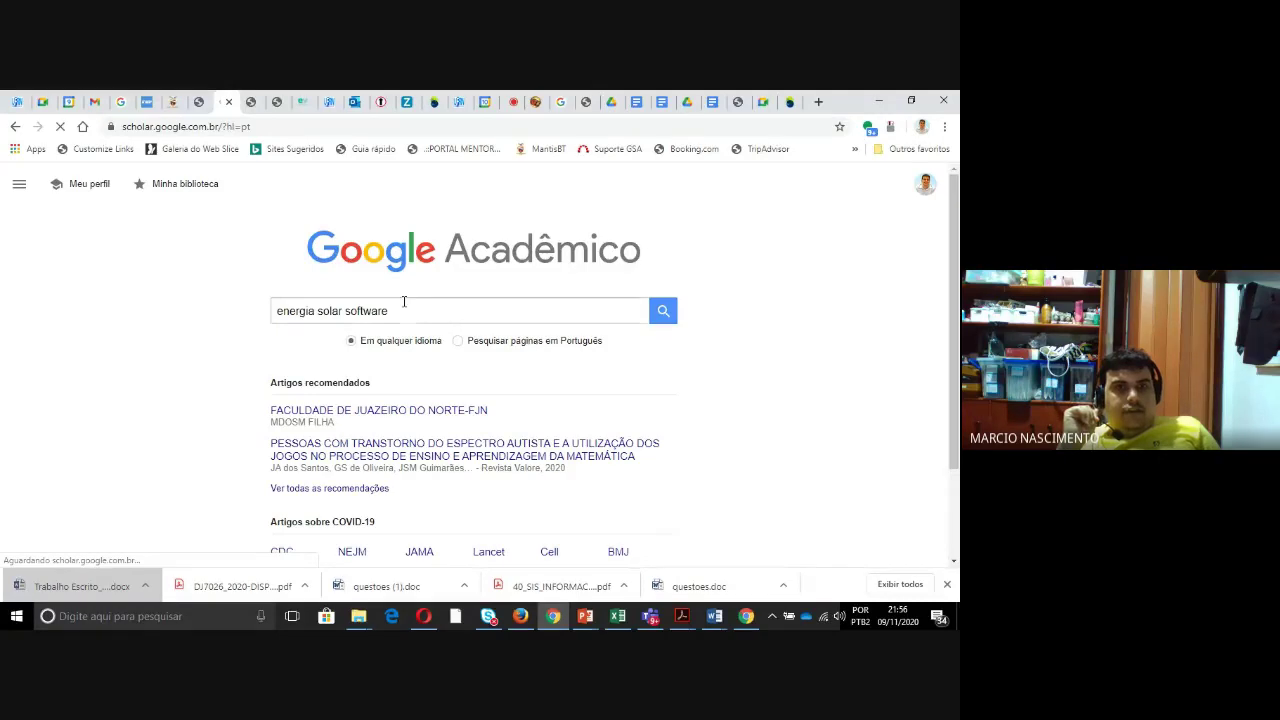
- Reselect the 'energia solar software' query and submit the search again
click(365, 314)
drag(388, 314, 220, 317)
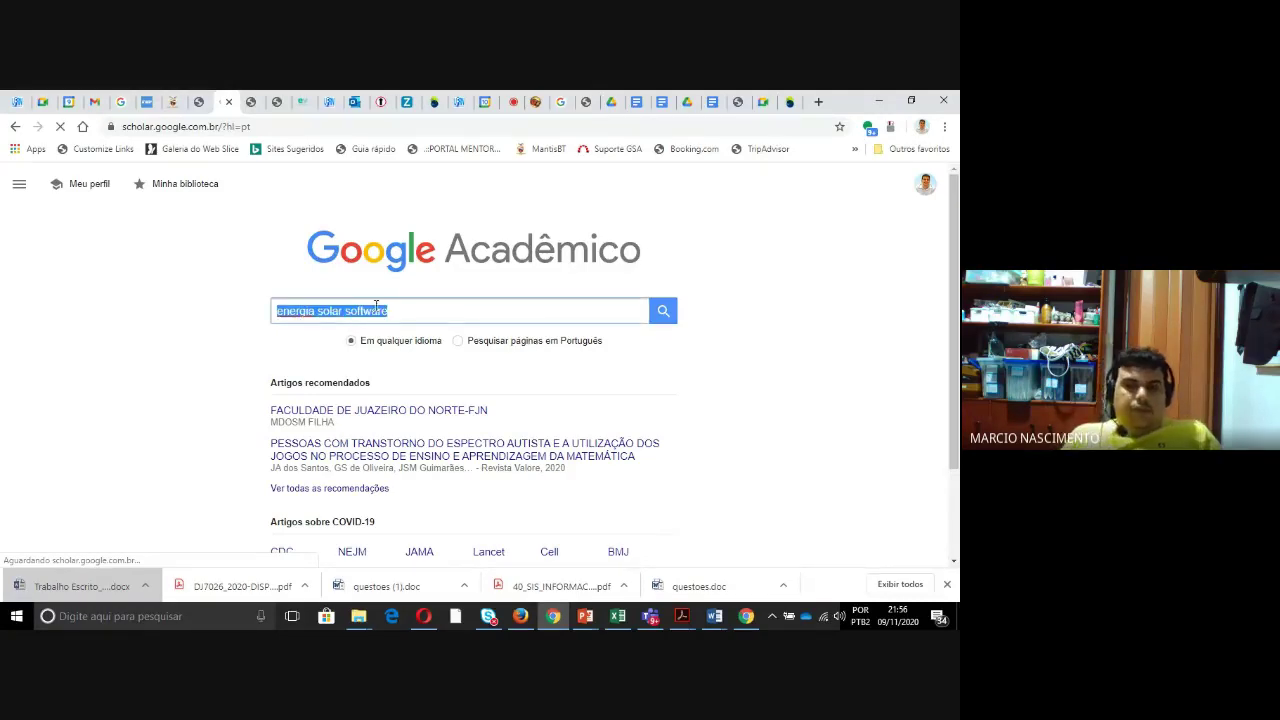
click(413, 313)
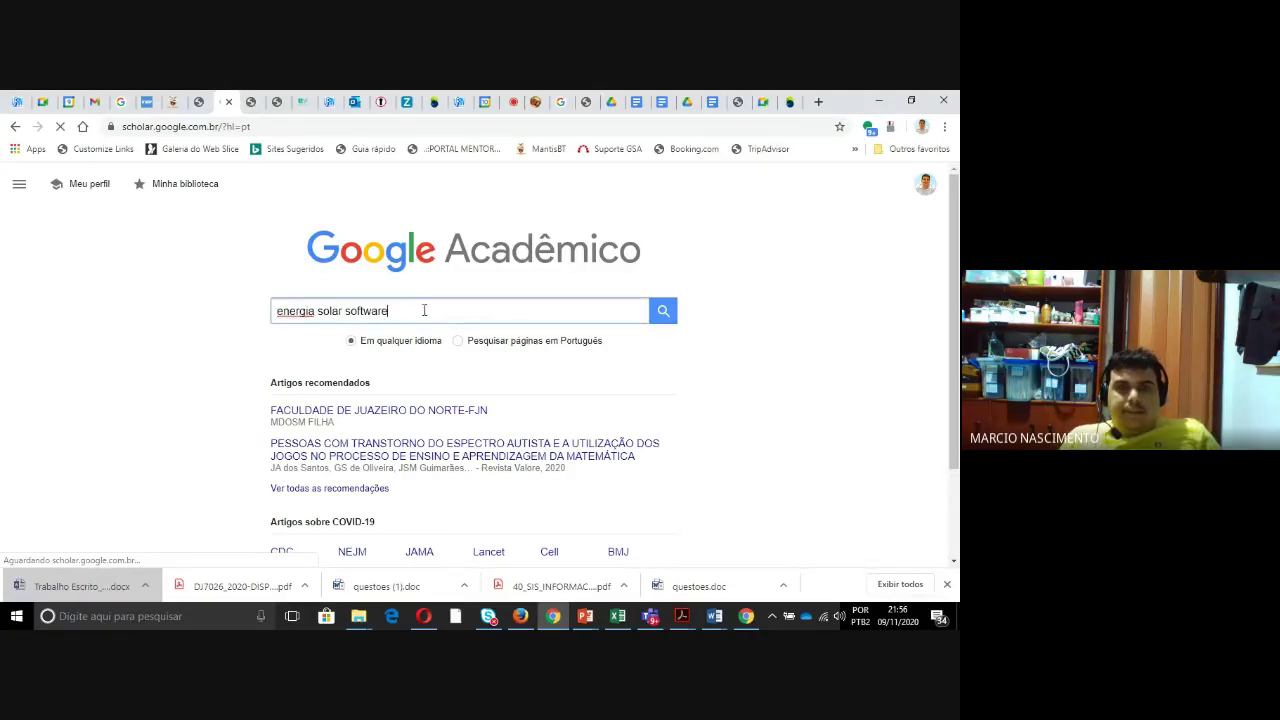
click(662, 315)
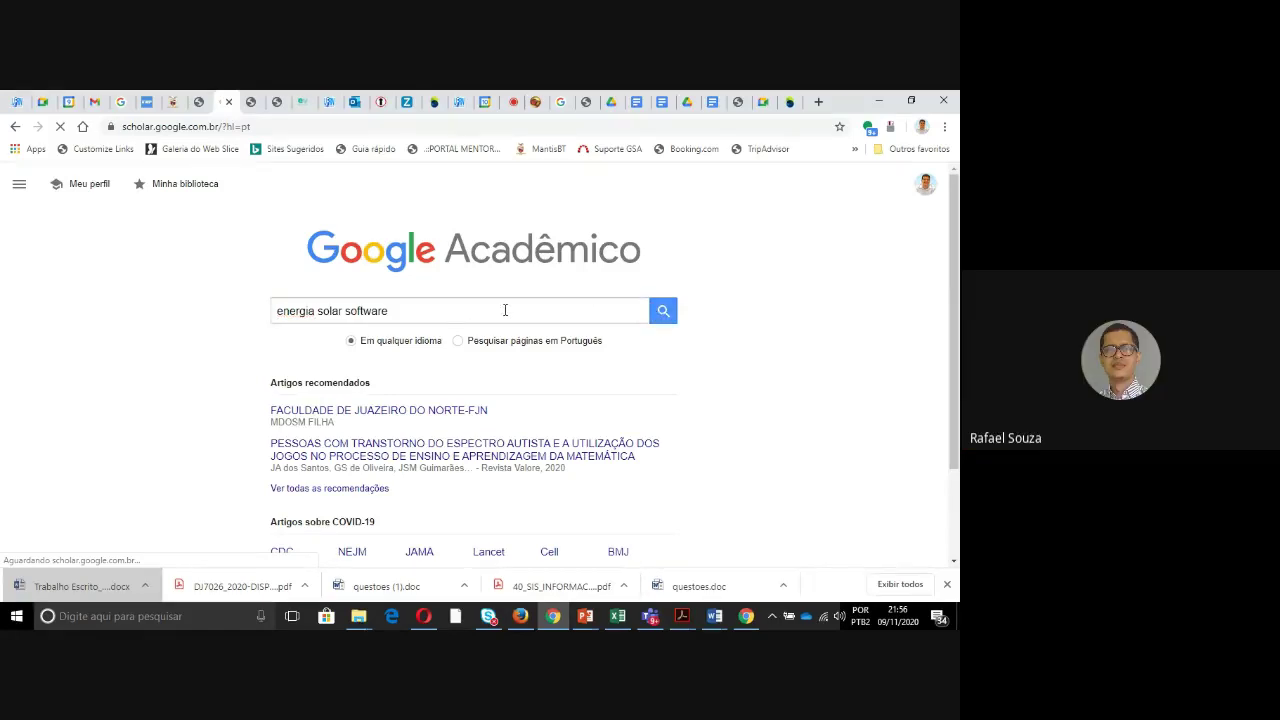
drag(443, 308, 148, 318)
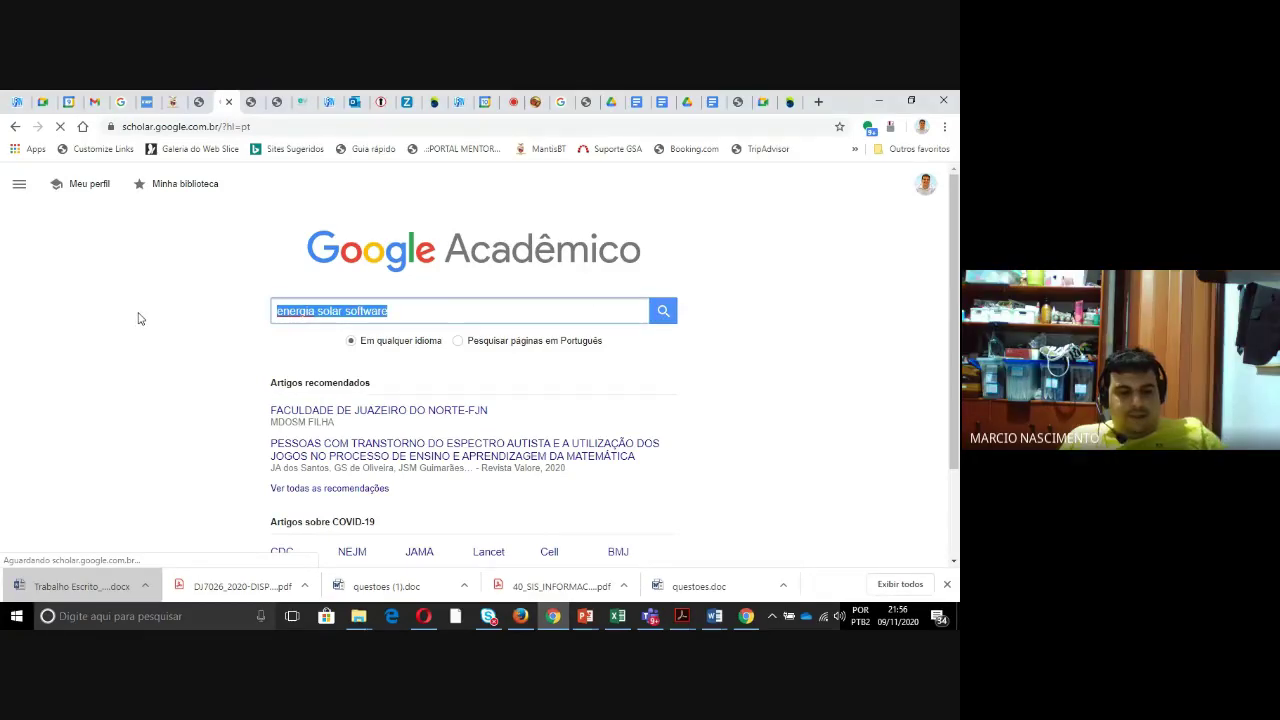
click(443, 319)
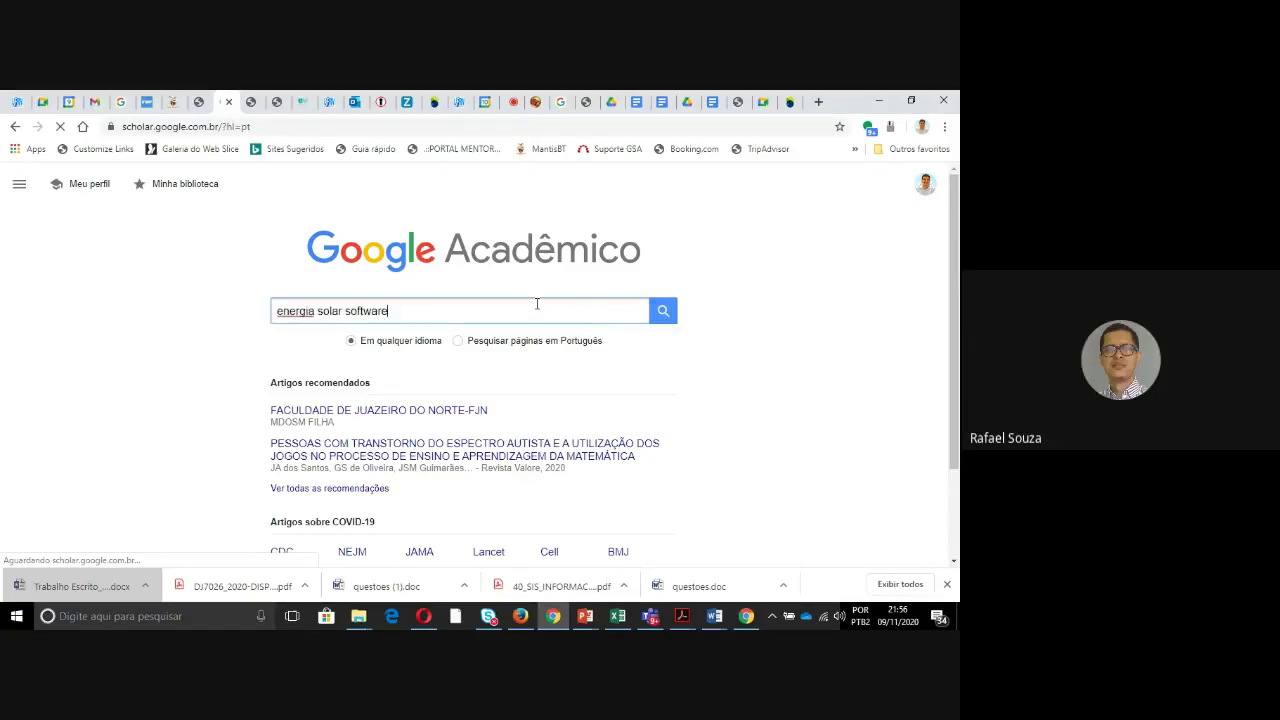
click(199, 104)
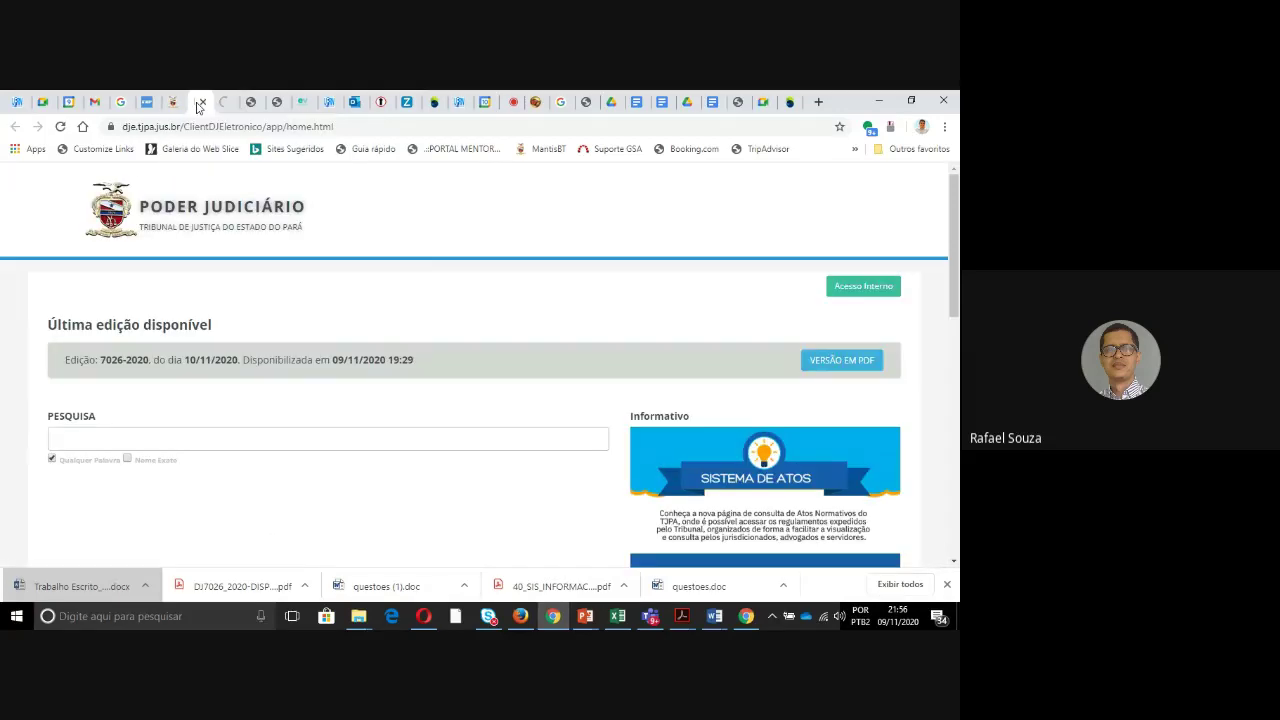
click(224, 103)
click(250, 103)
click(228, 104)
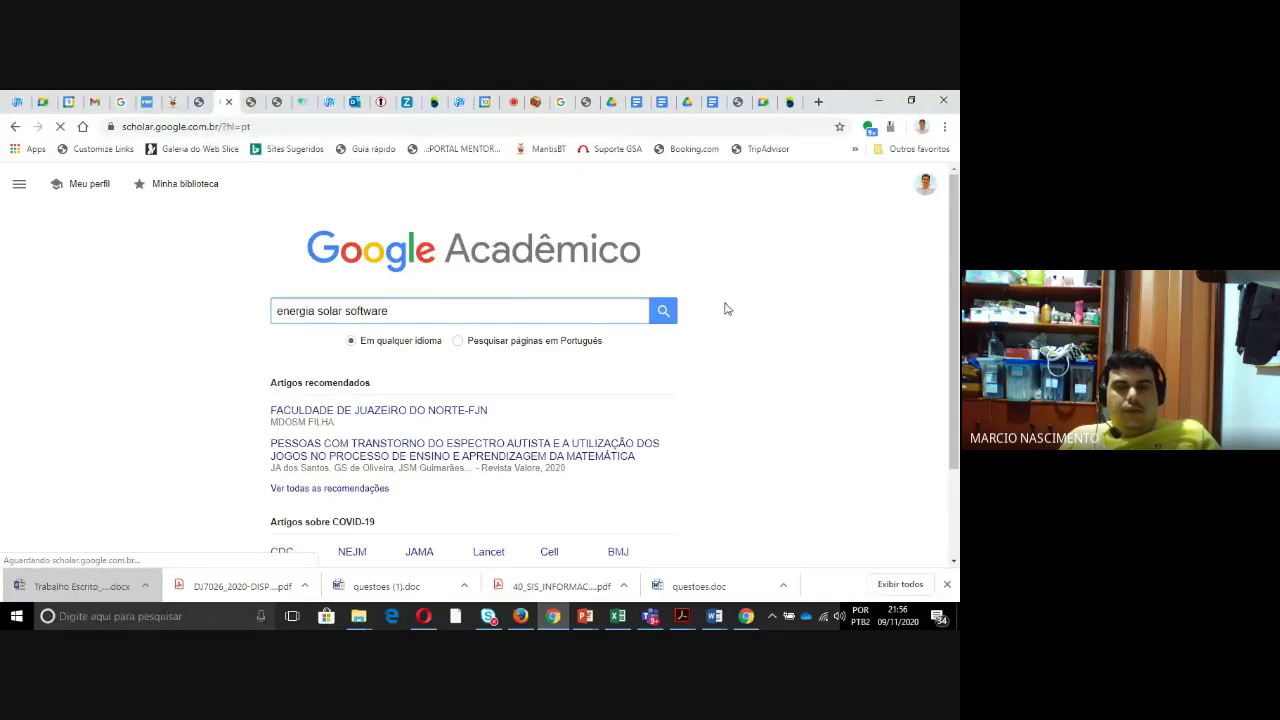
click(250, 103)
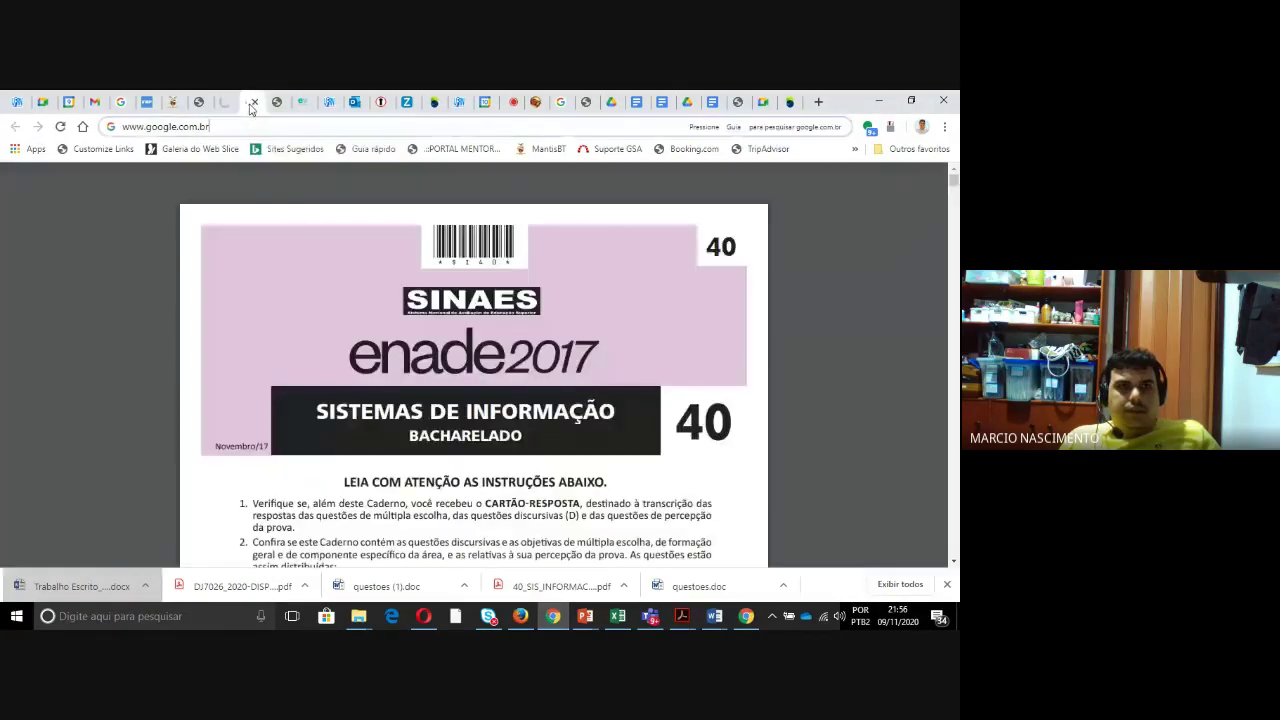
click(228, 104)
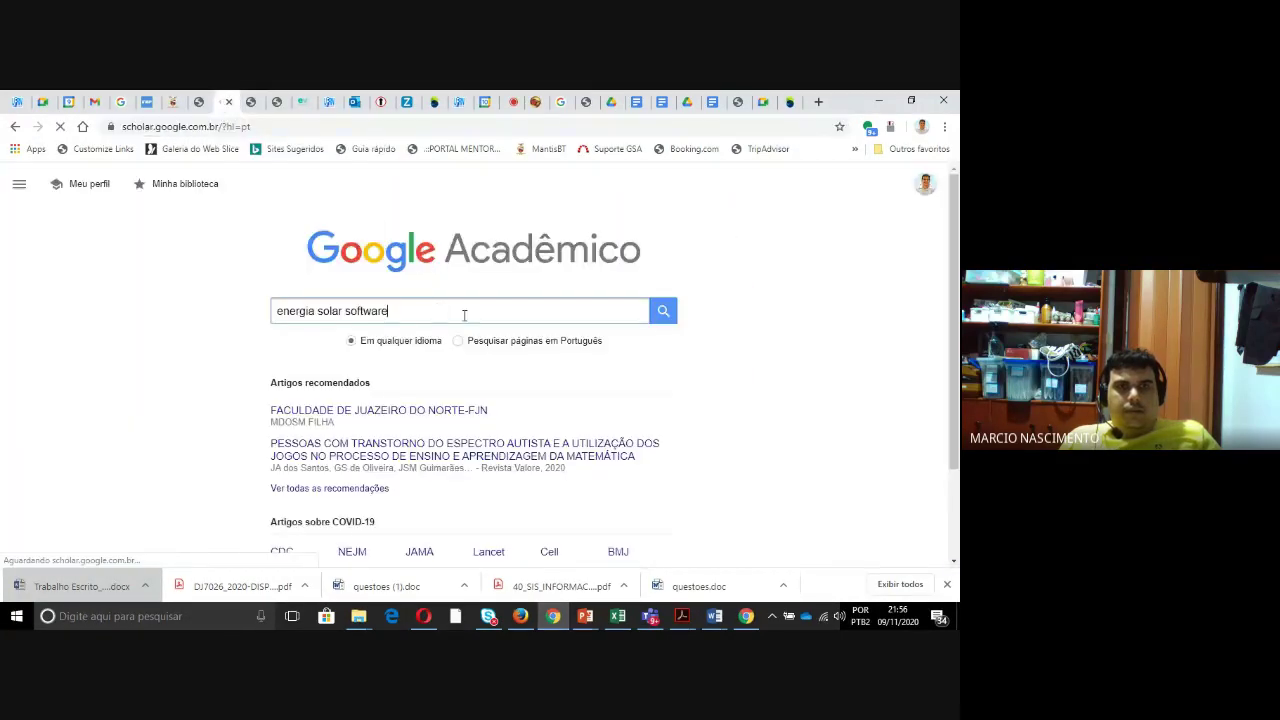
click(663, 311)
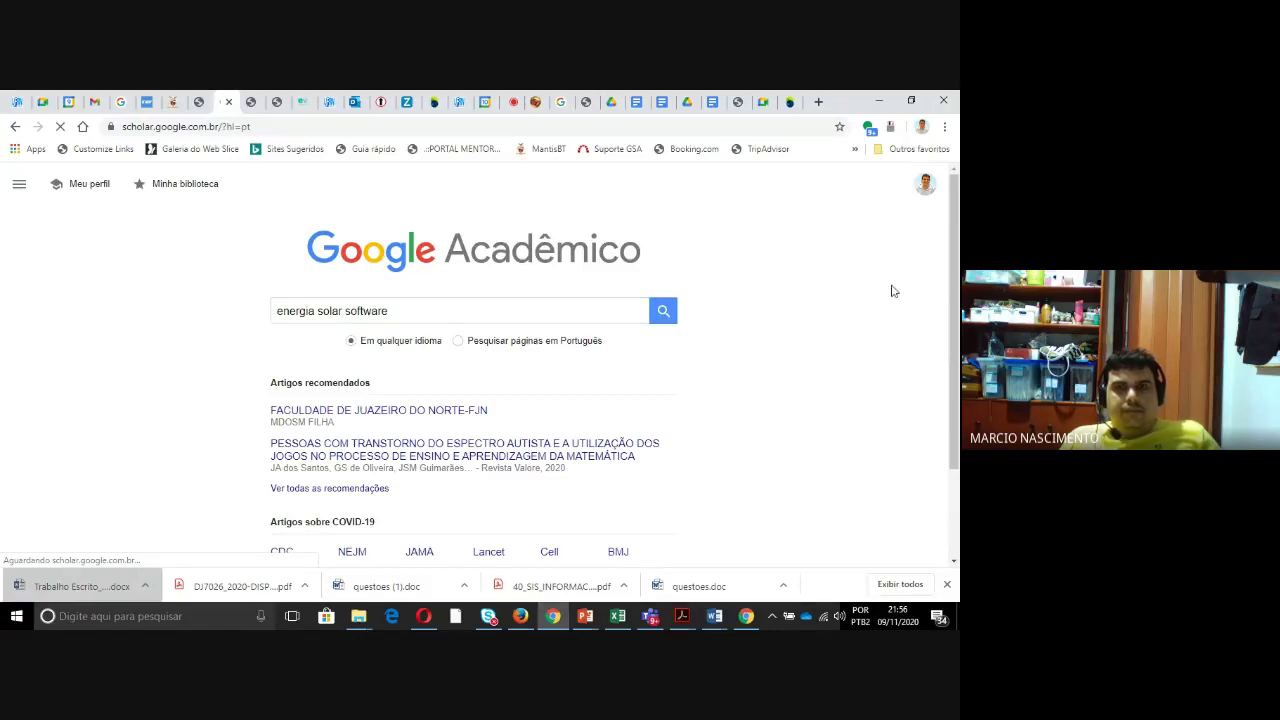
scroll(885, 293, down, 1)
scroll(880, 297, up, 1)
click(180, 129)
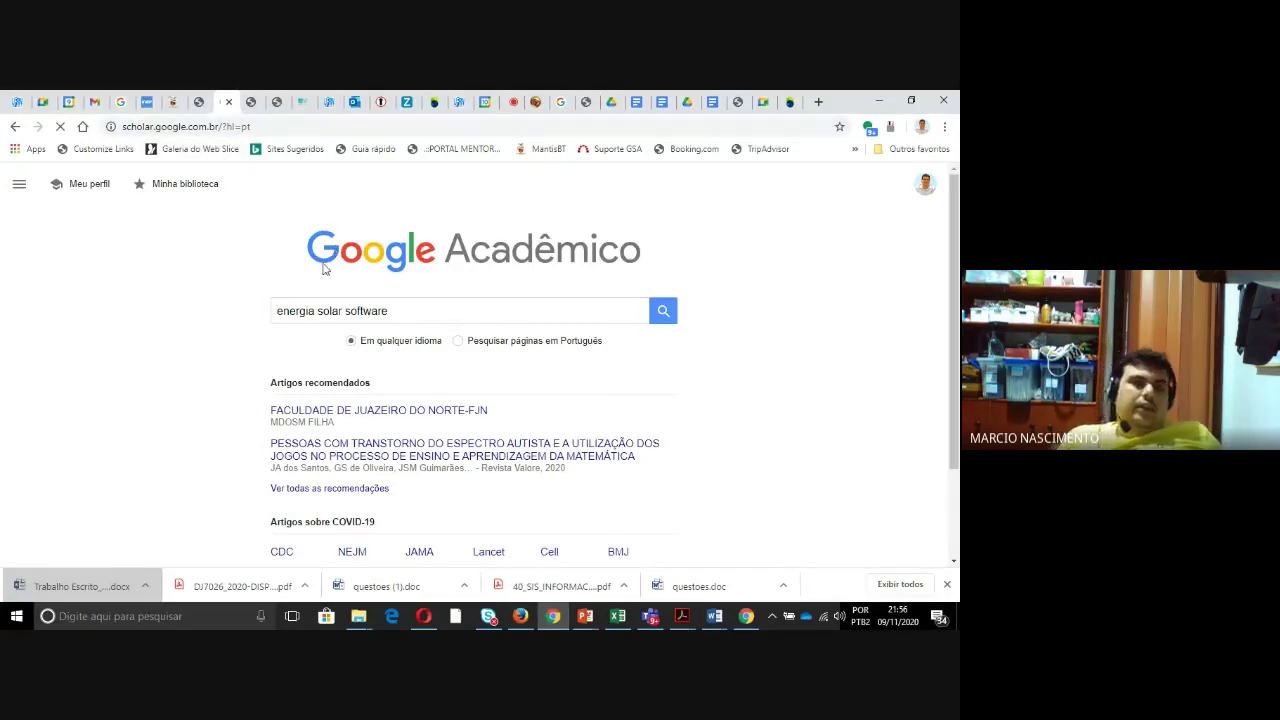
triple_click(460, 312)
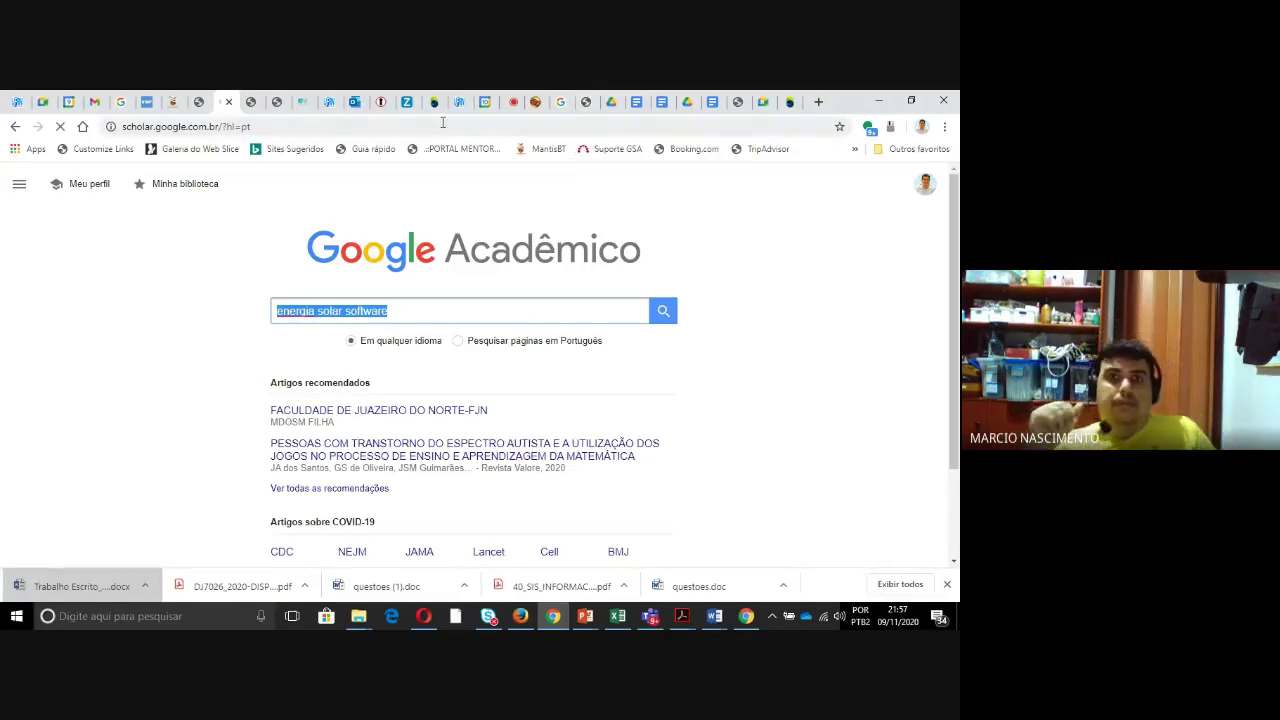
click(224, 259)
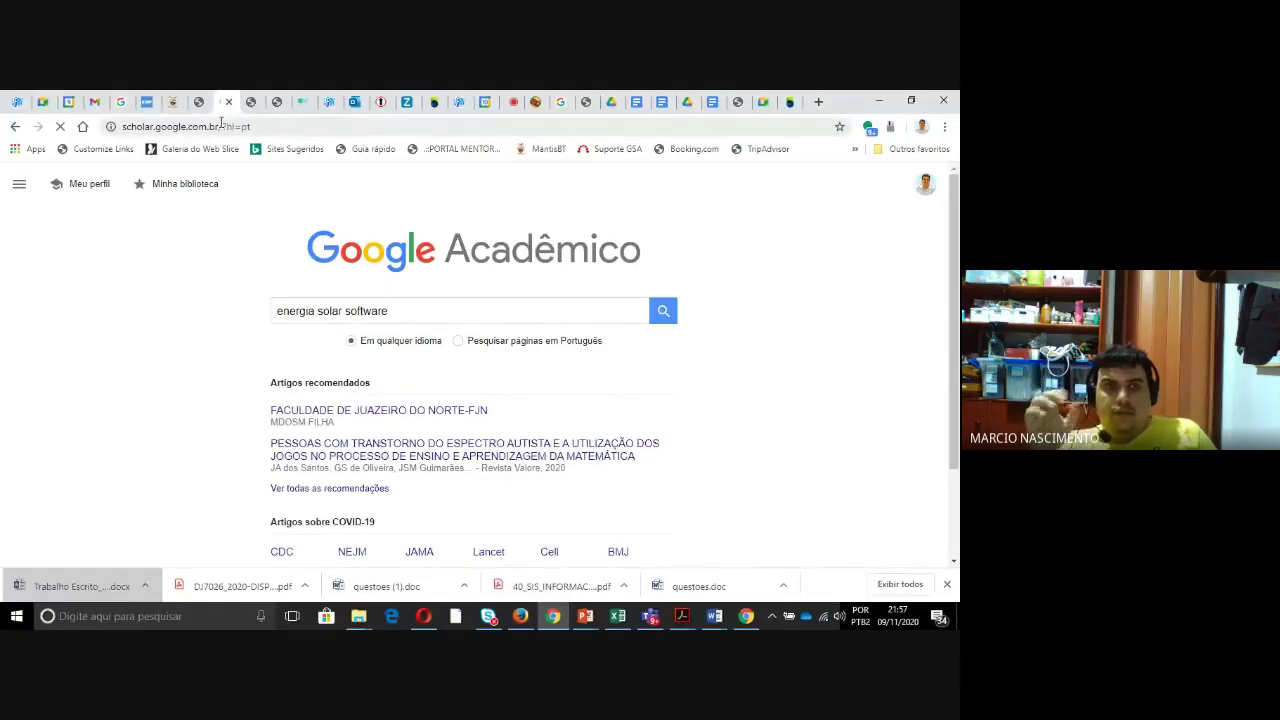
click(250, 102)
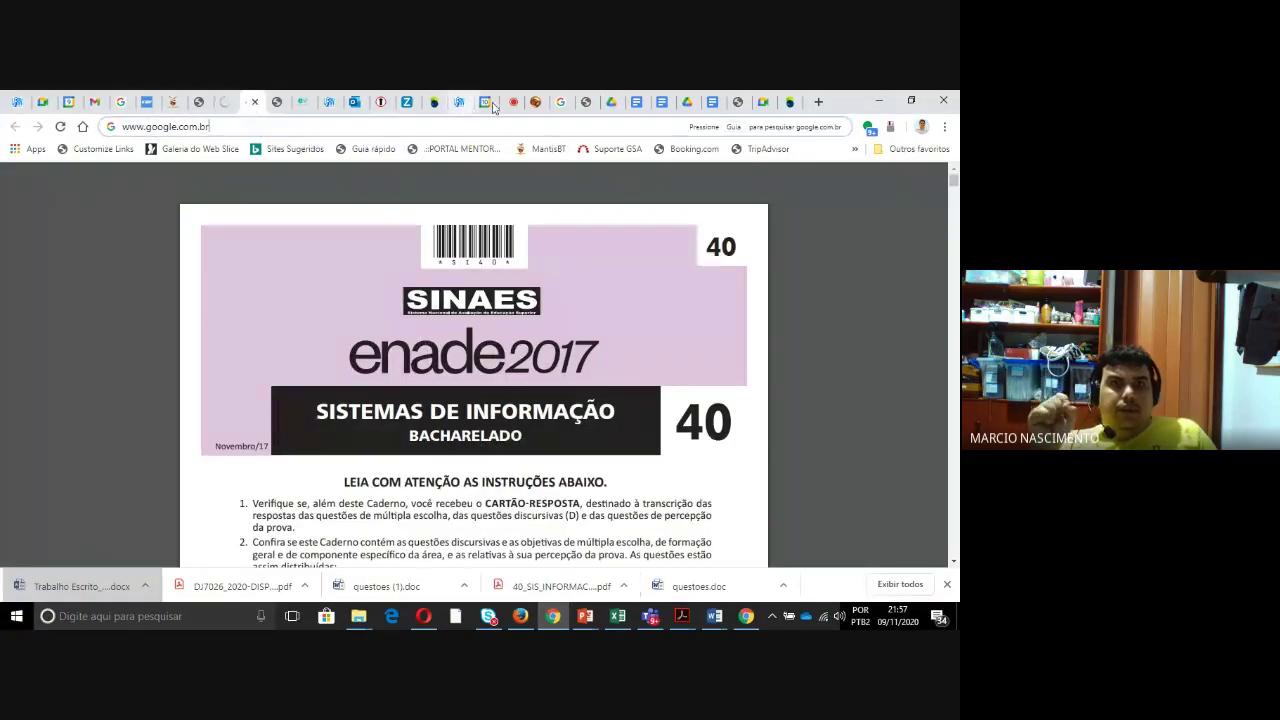
click(535, 103)
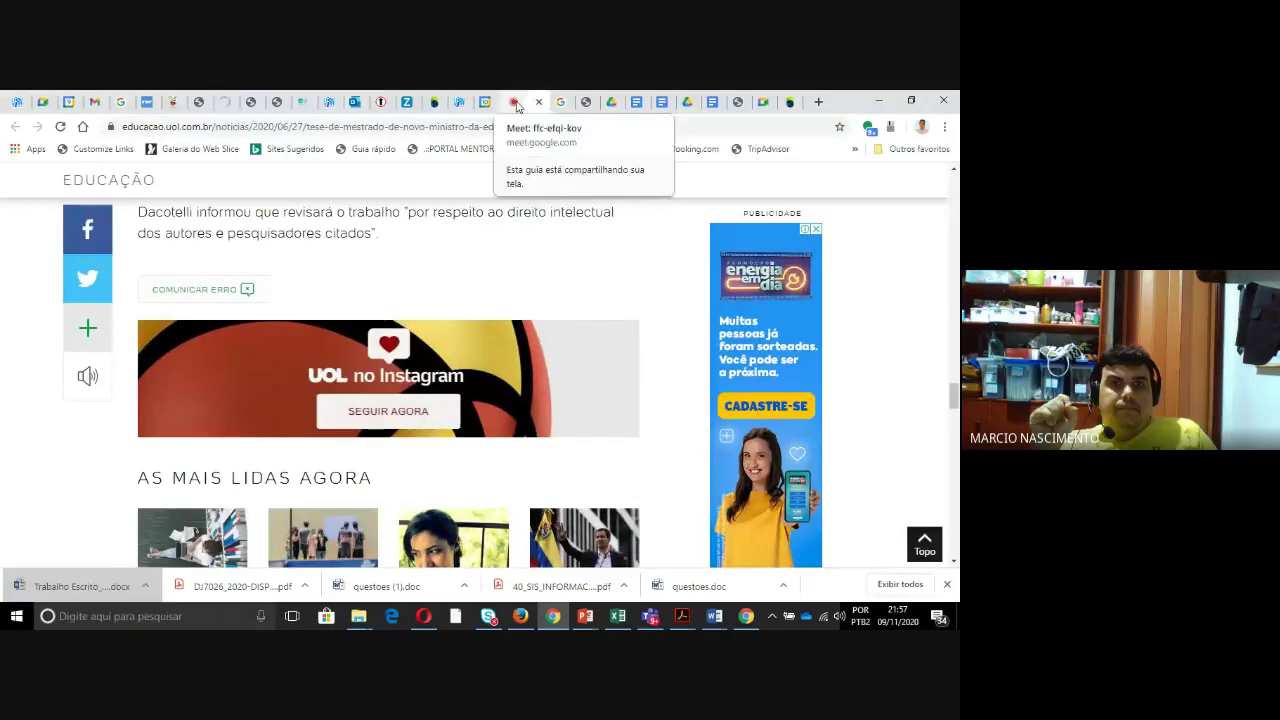
click(514, 103)
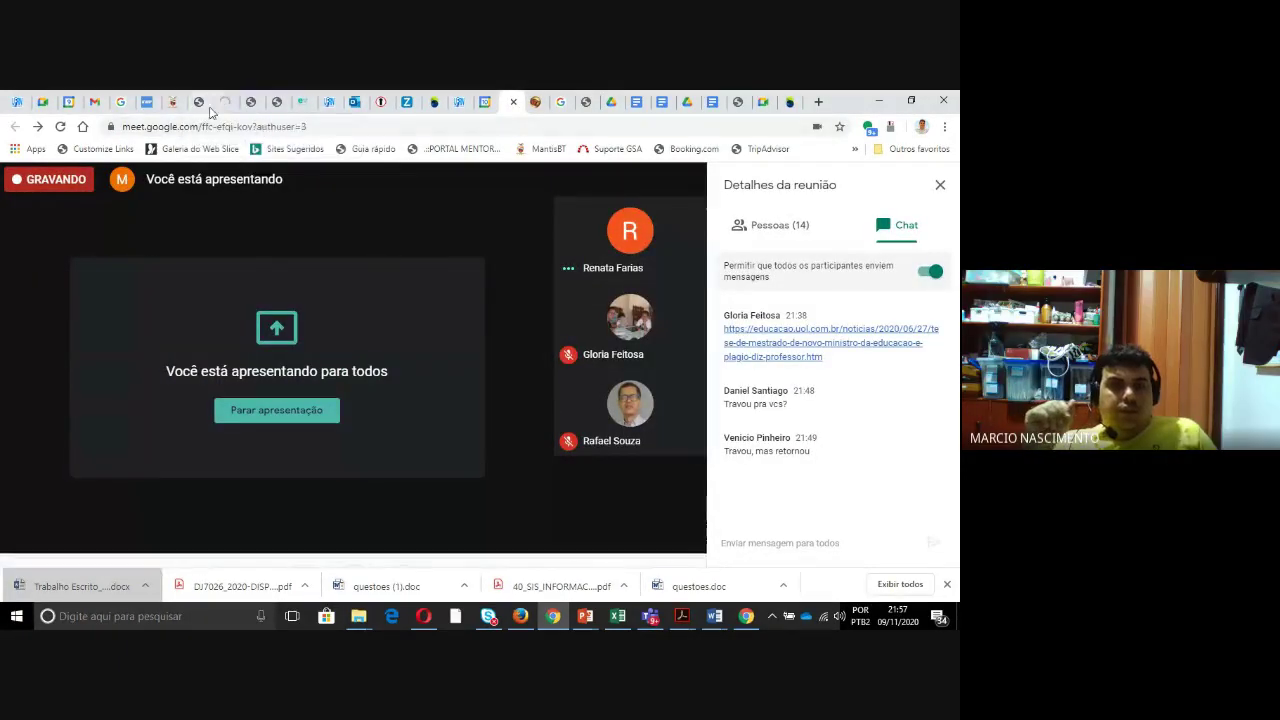
click(196, 103)
click(229, 128)
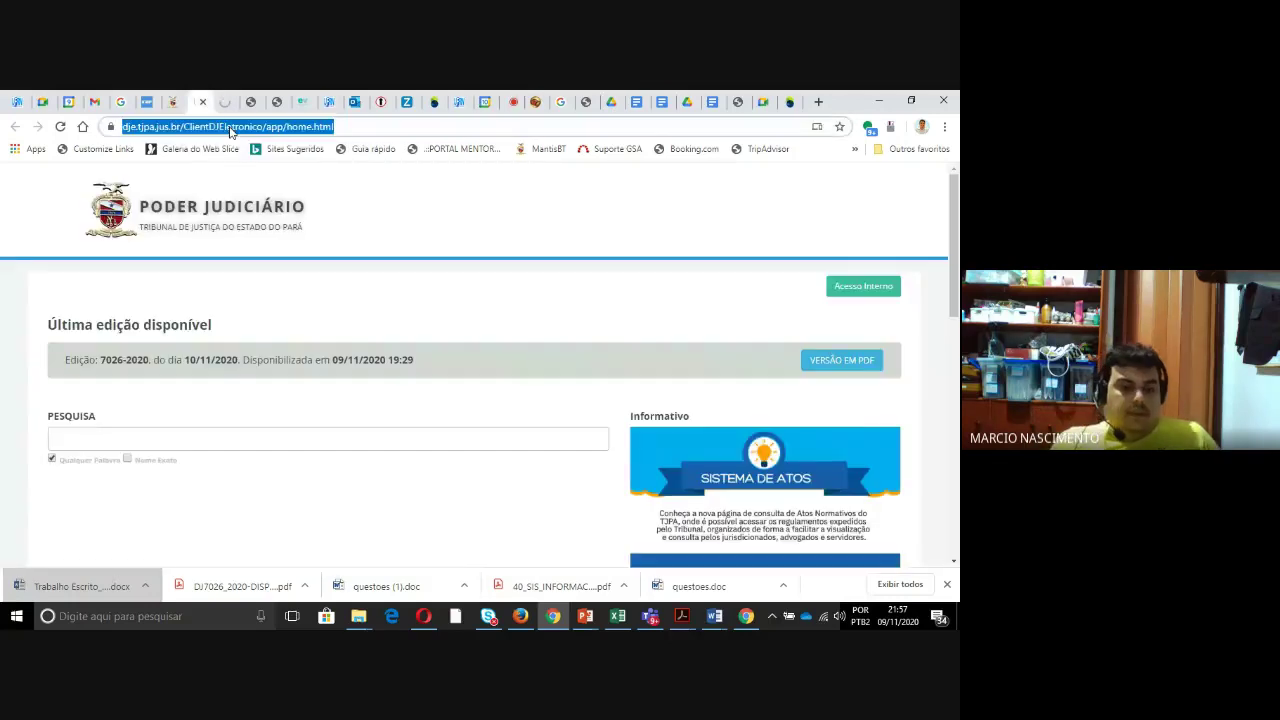
text(www.ifpa.edu.br)
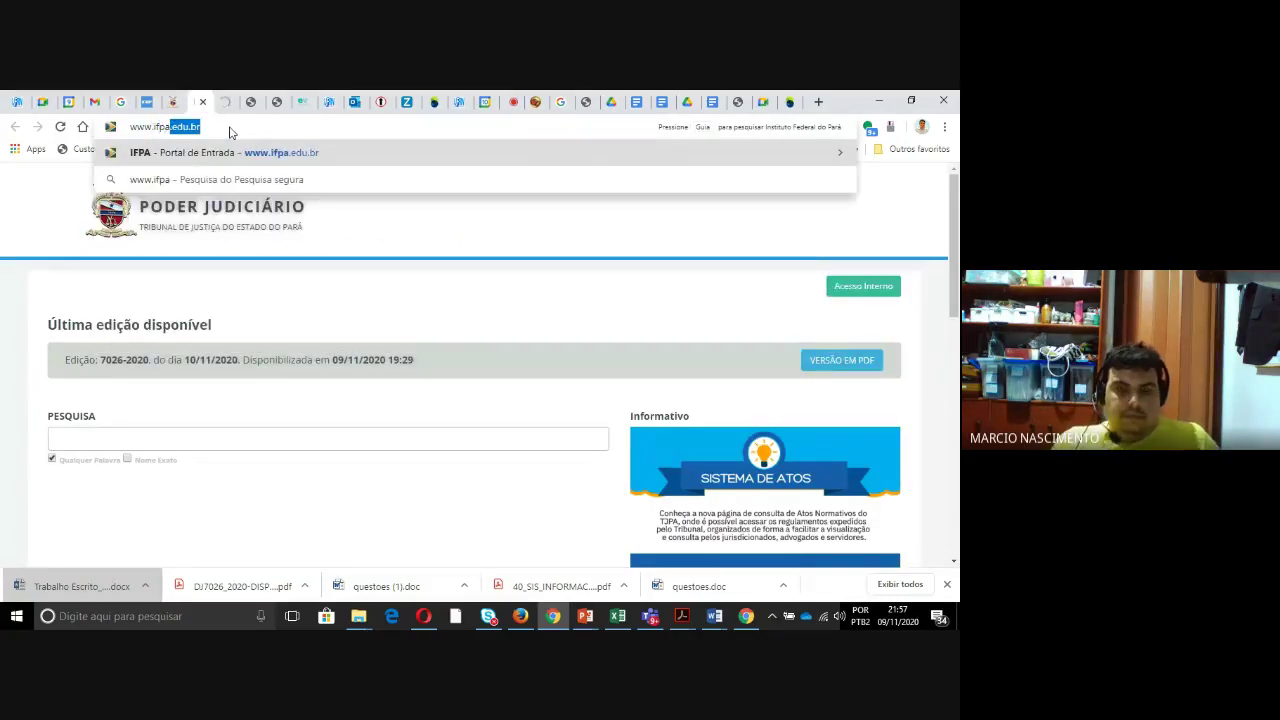
key(Return)
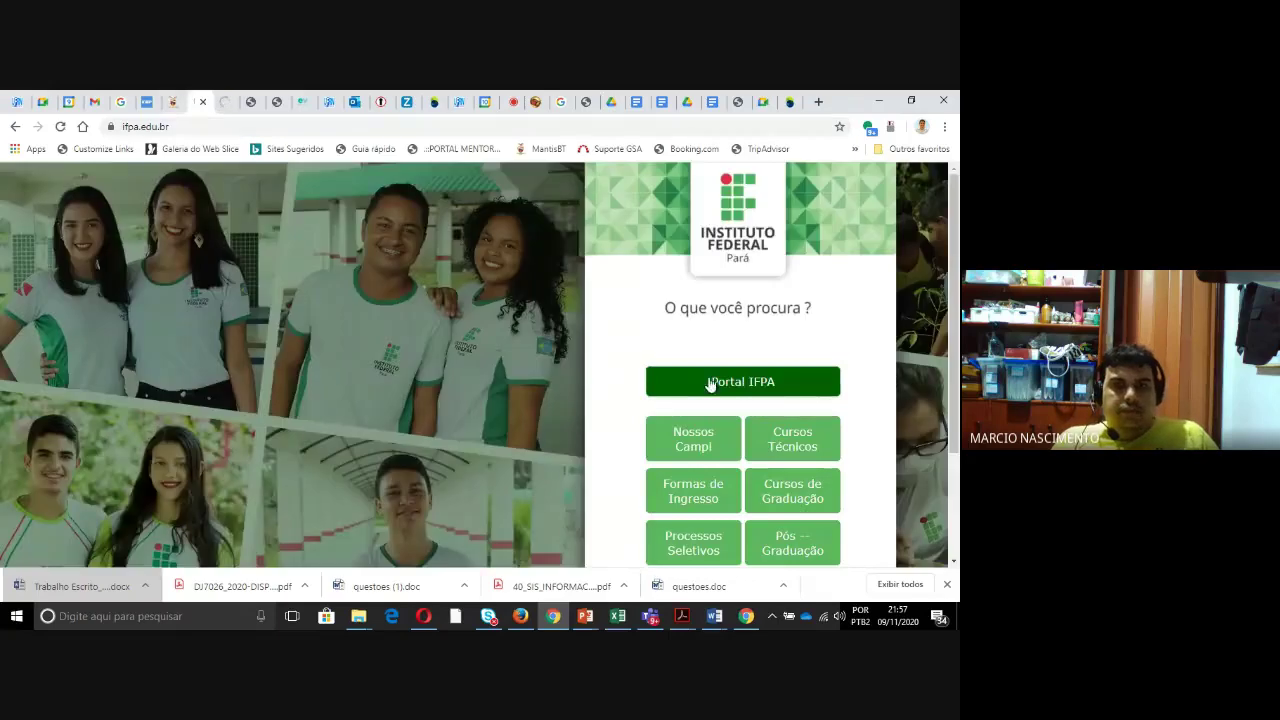
- Enter Portal IFPA, expand Painel do Servidor, open SIGAA and sign in with saved credentials
click(710, 382)
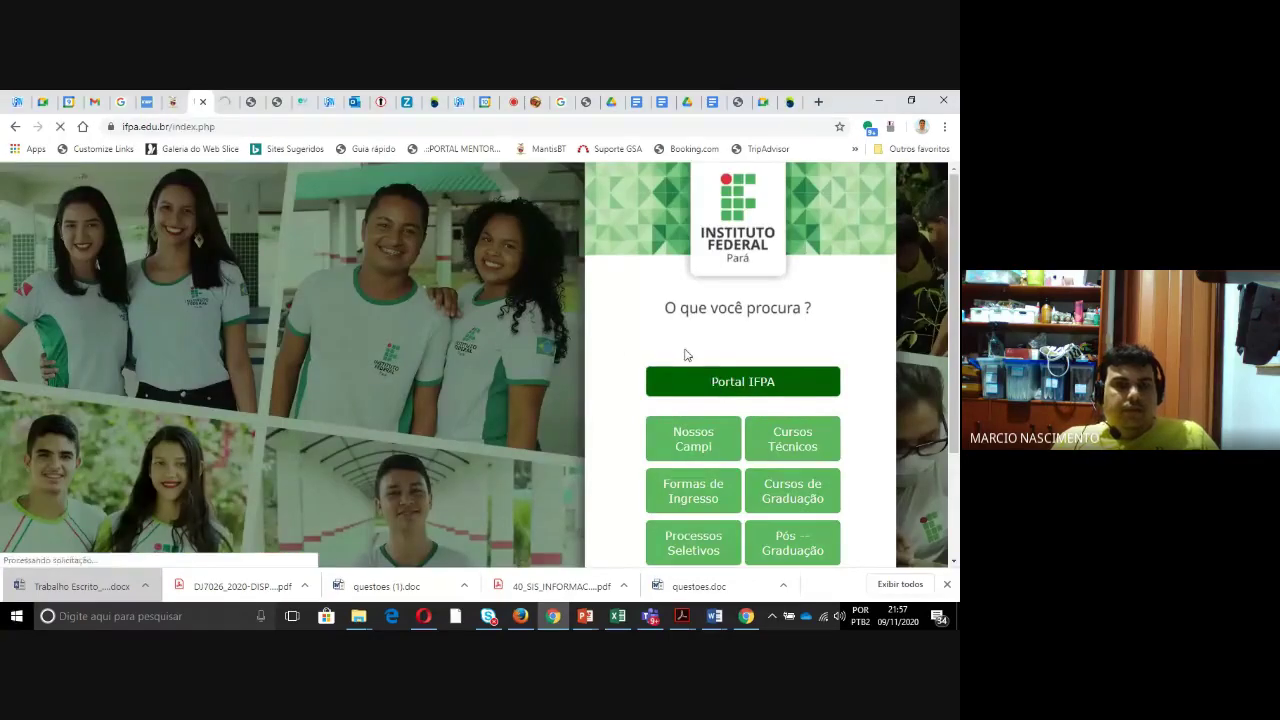
scroll(686, 356, down, 5)
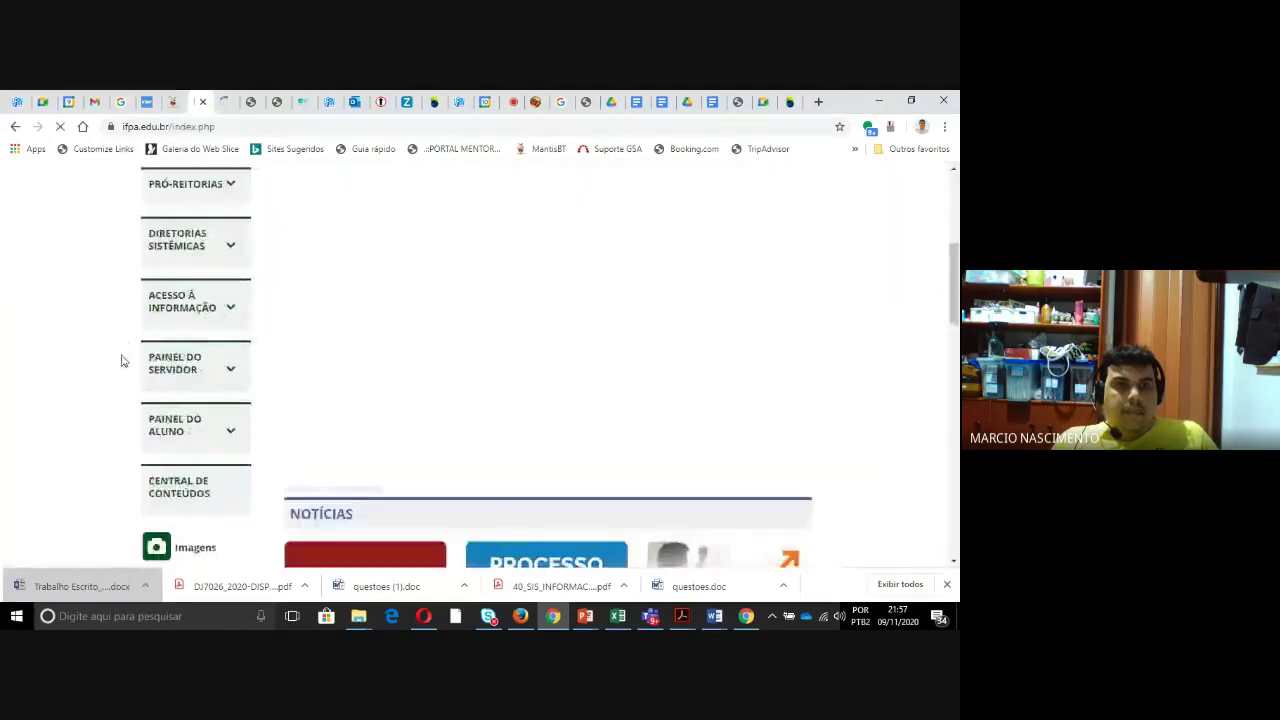
click(180, 308)
click(180, 305)
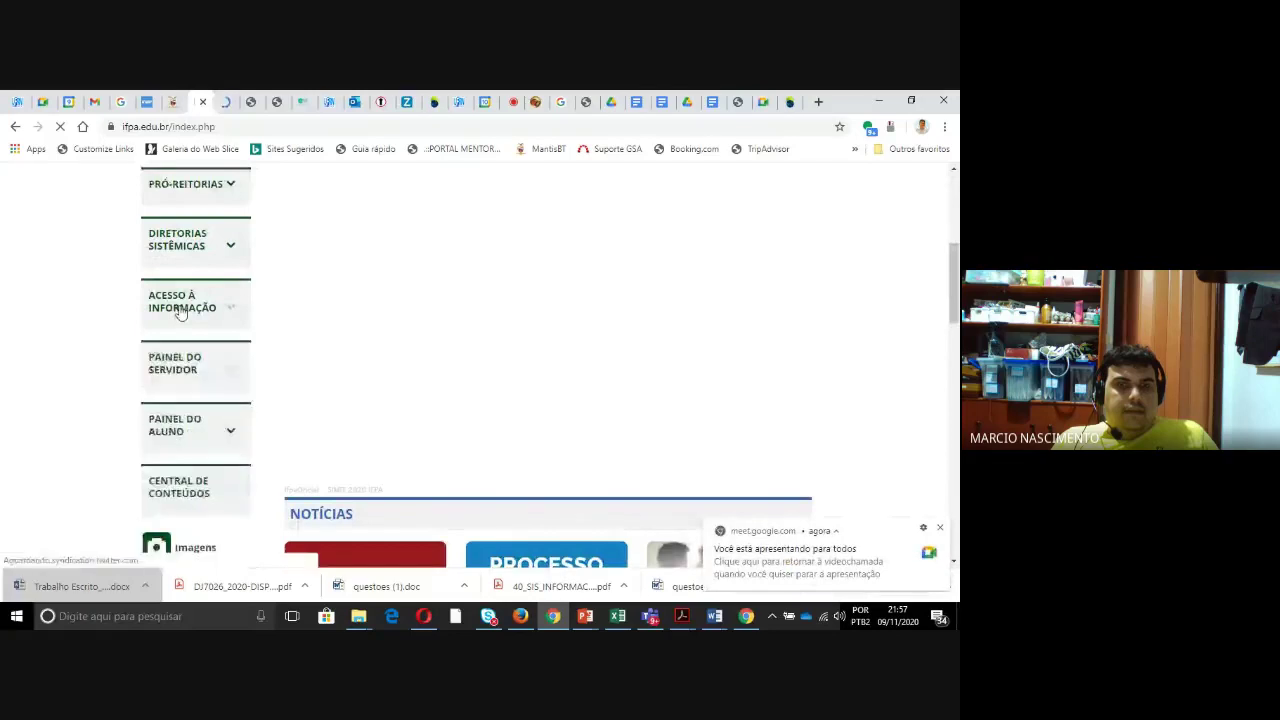
click(188, 366)
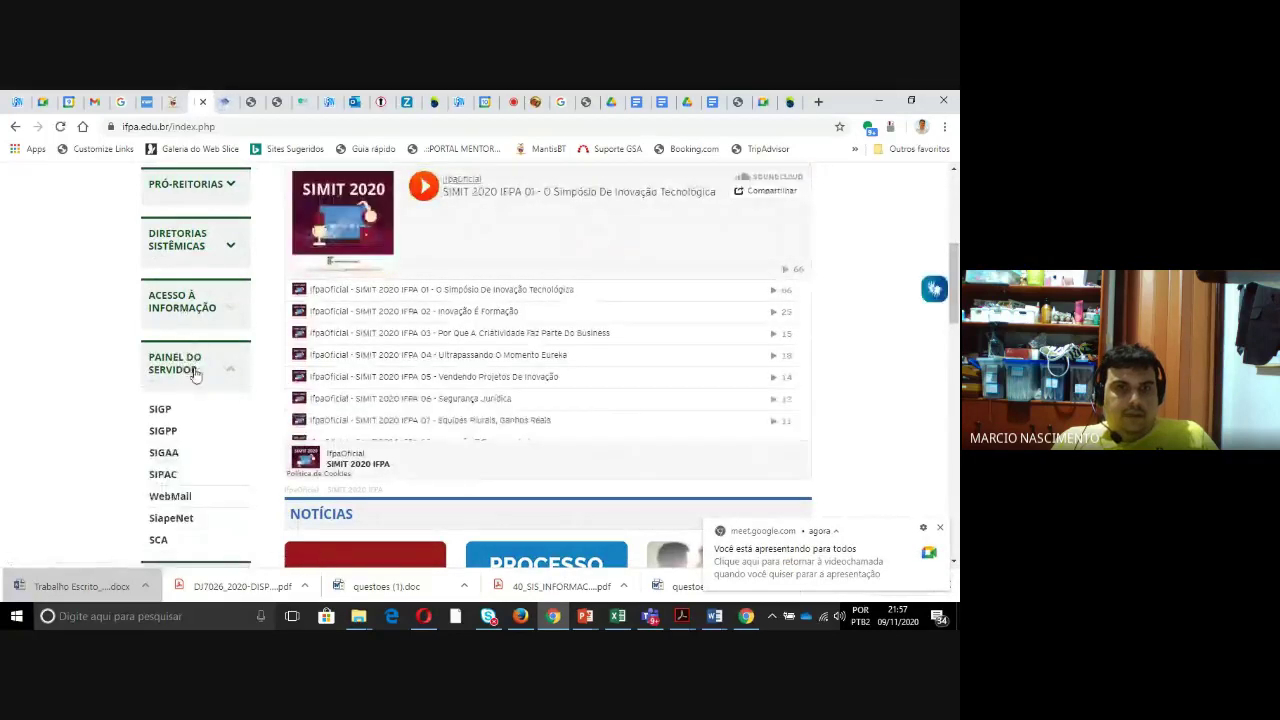
scroll(190, 372, down, 1)
click(170, 385)
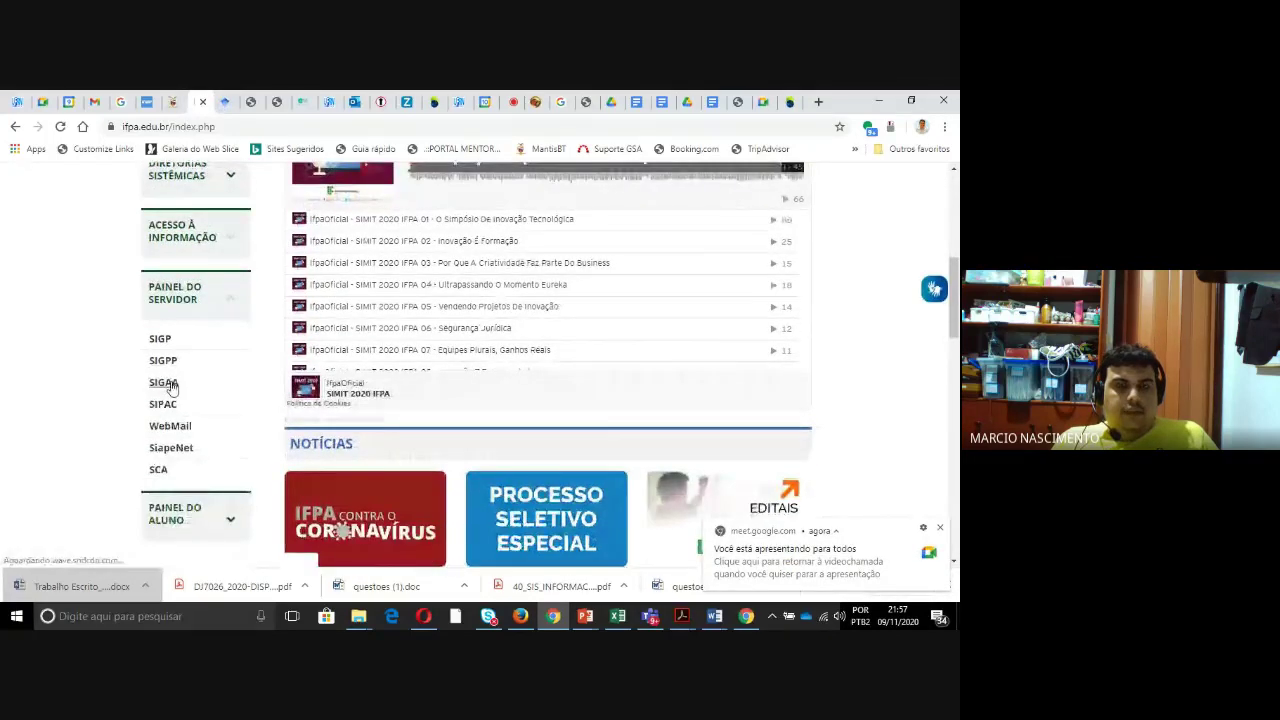
click(473, 425)
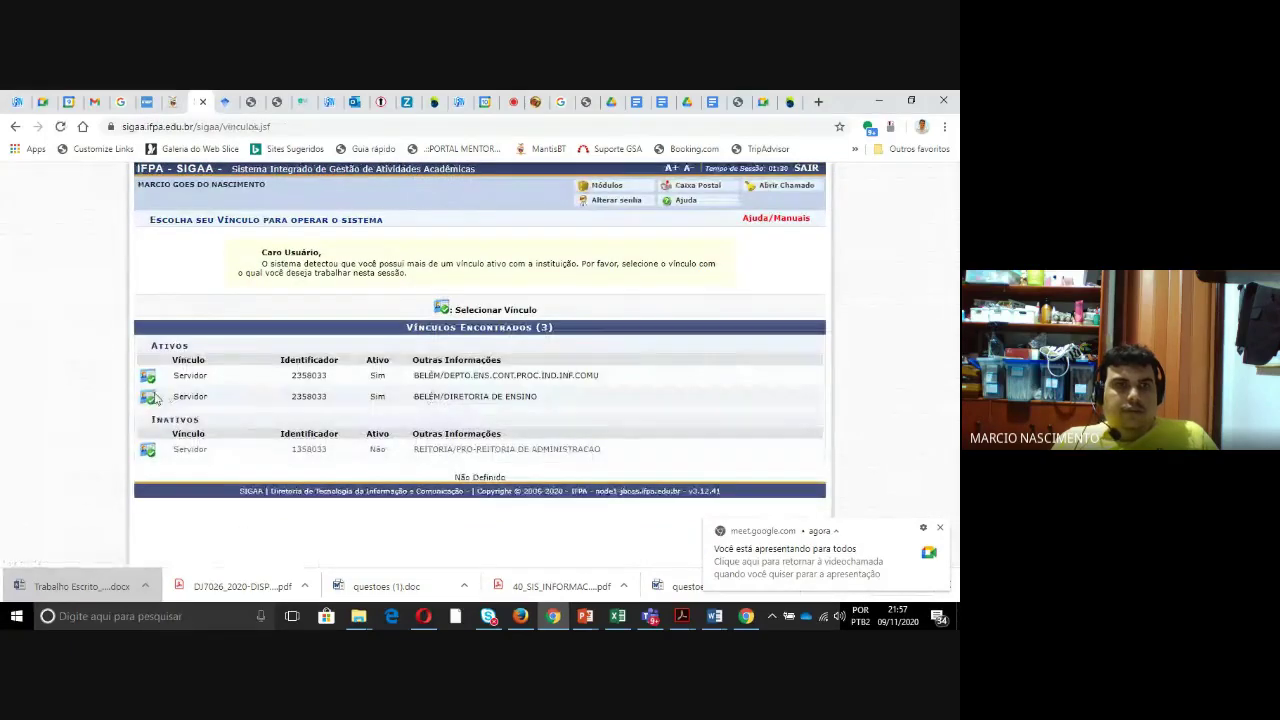
- Under the Diretoria de Ensino link, open class TCC I and its Lançar Freq. em Planilha sheet
click(153, 398)
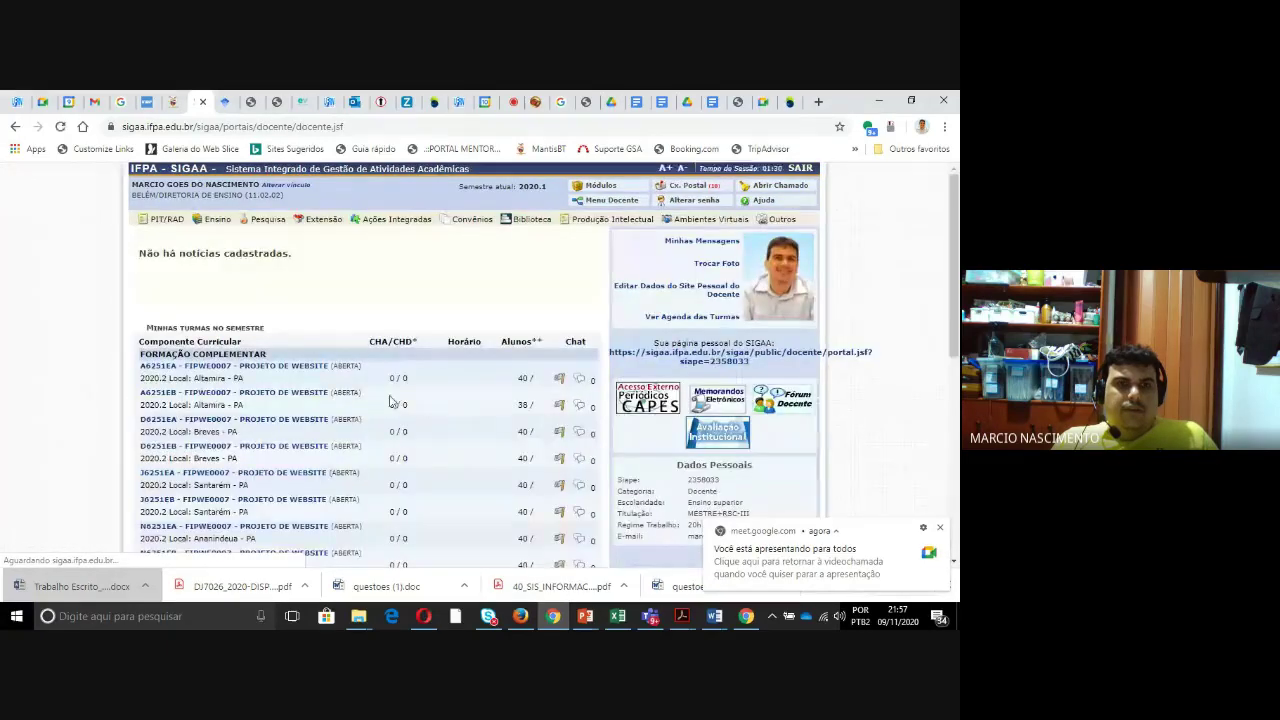
scroll(279, 300, down, 5)
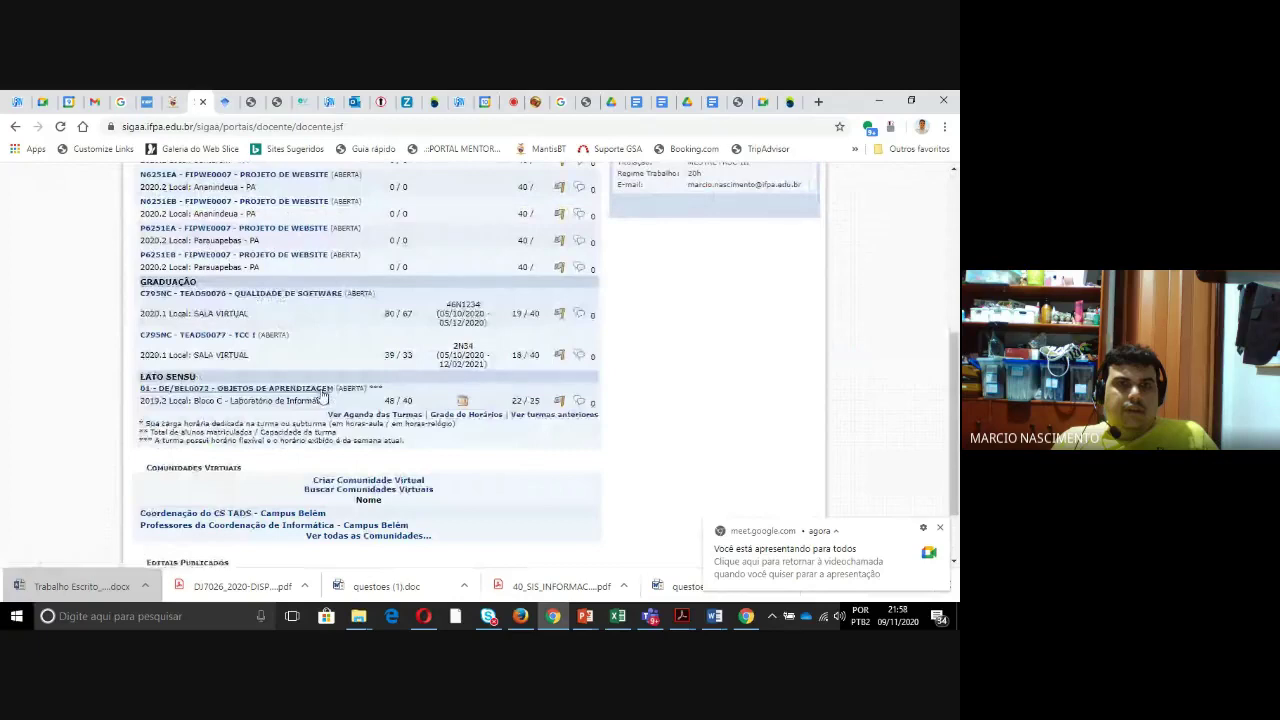
click(242, 334)
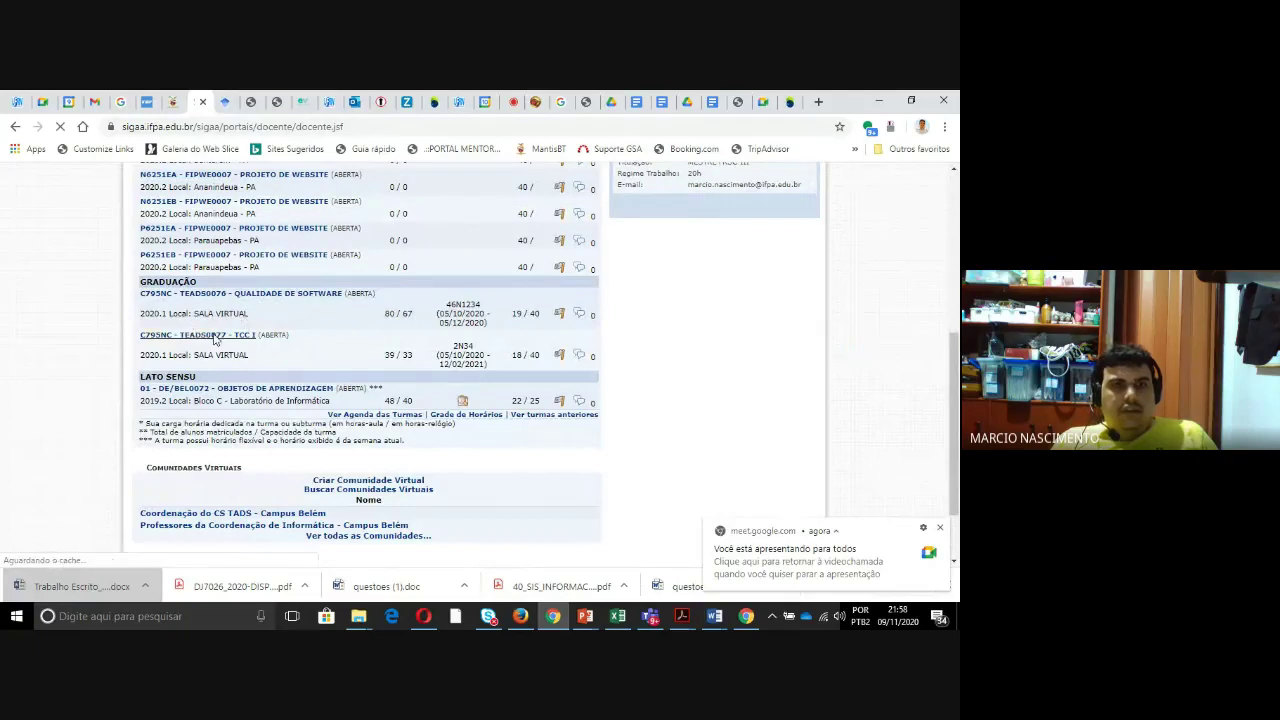
click(214, 339)
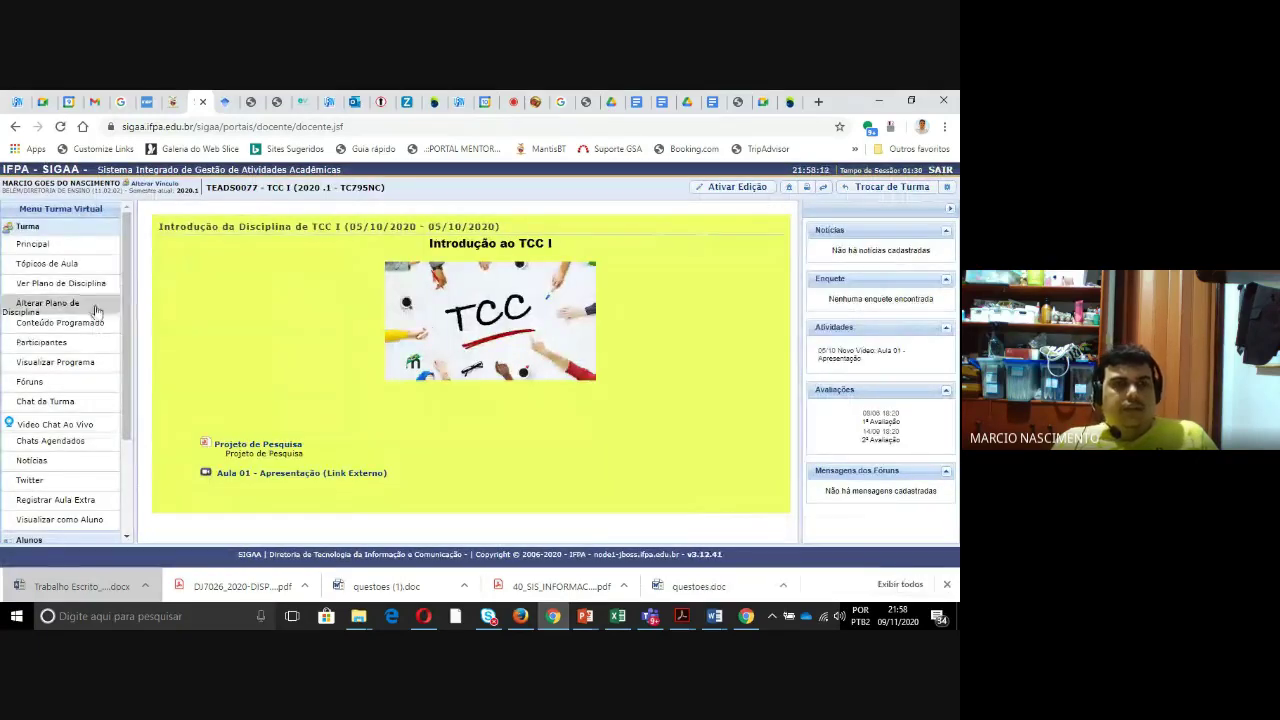
scroll(55, 395, down, 3)
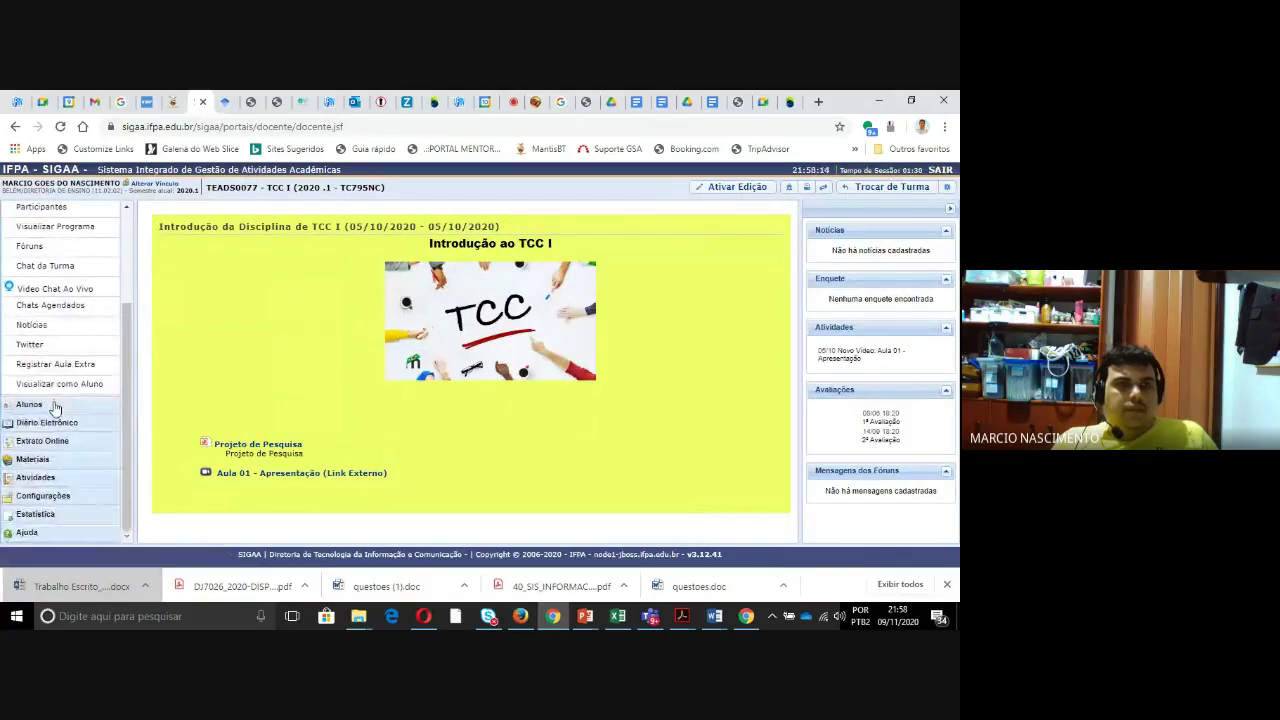
click(56, 405)
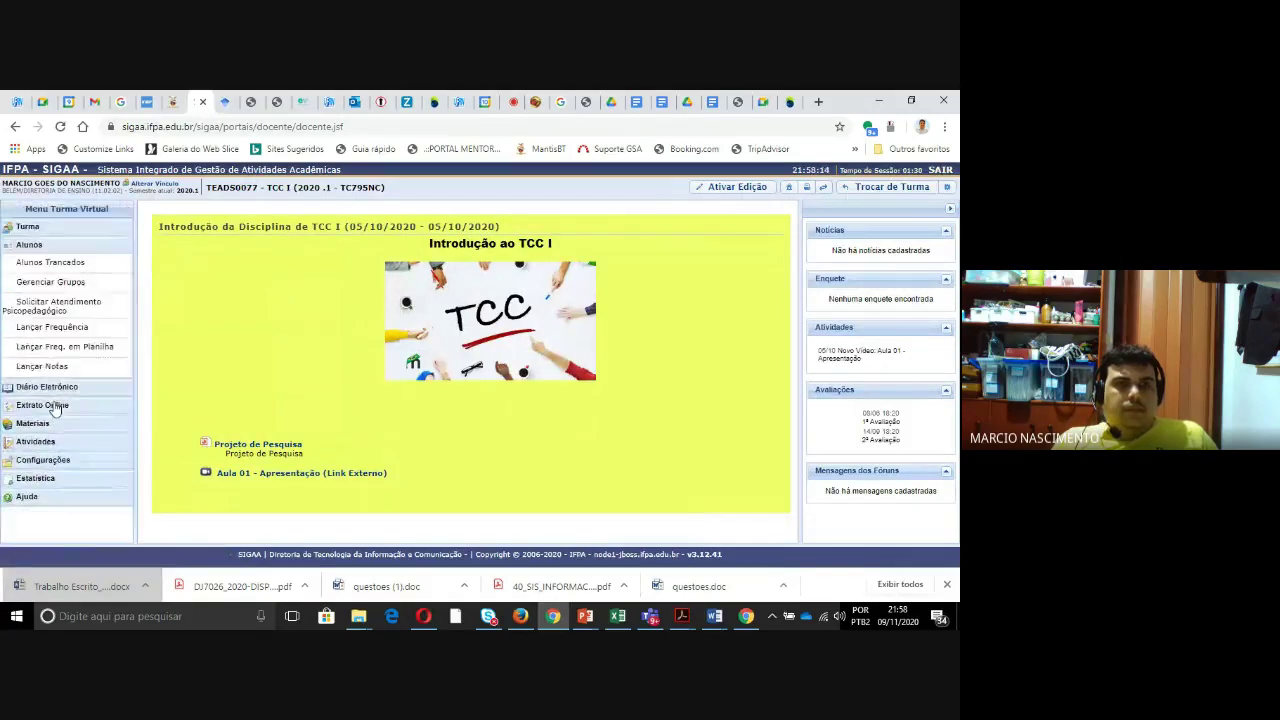
click(88, 349)
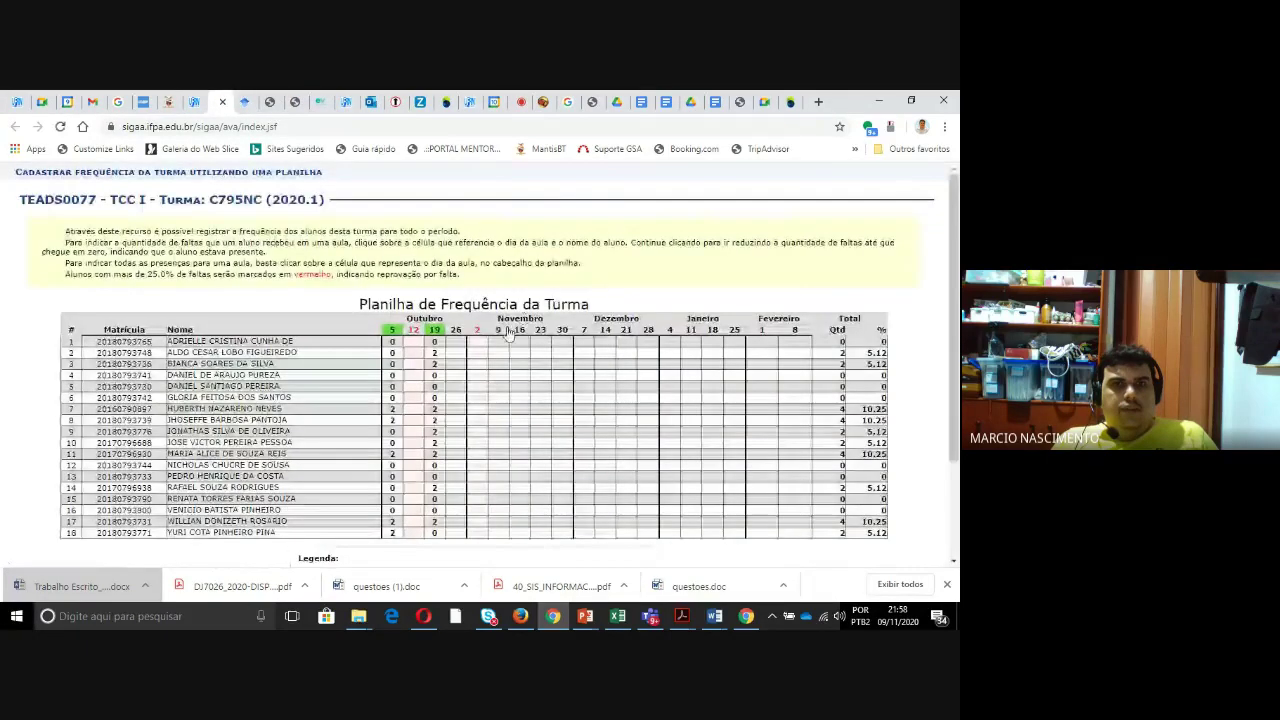
- Fill 9 November with zero absences, then give rows 1, 2, 7, 8 and 10 two absences each
click(499, 333)
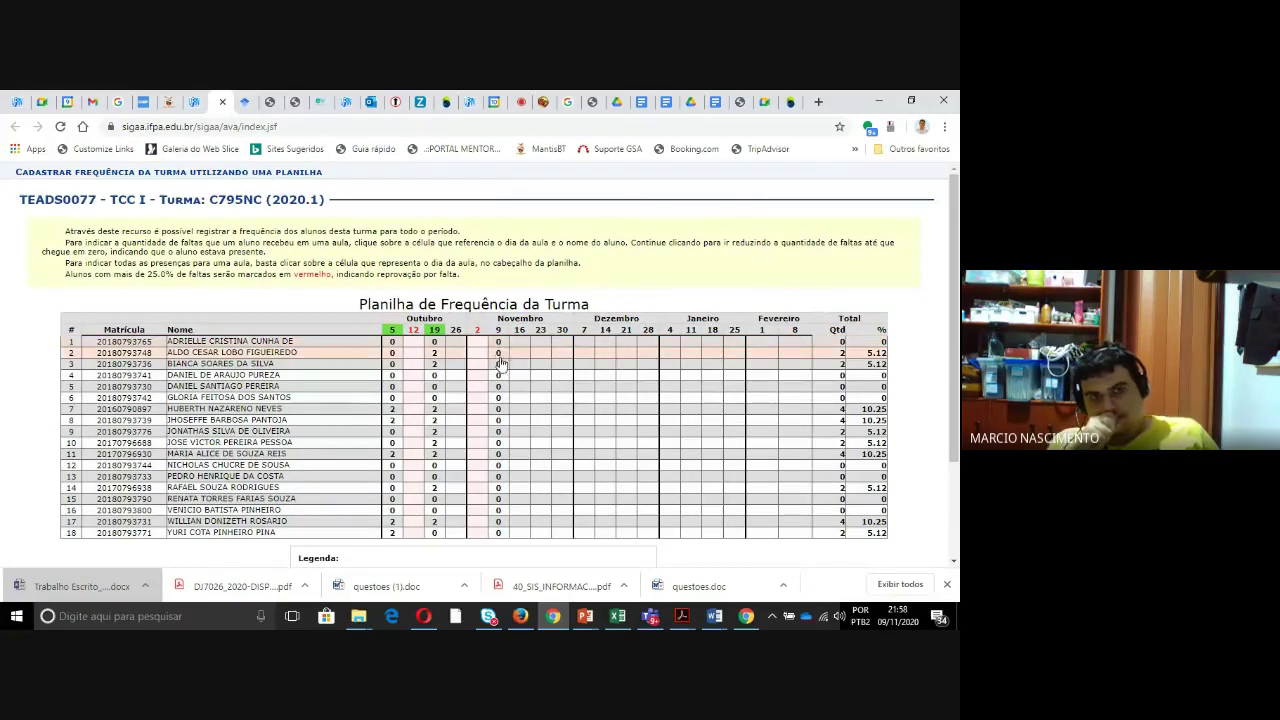
click(499, 345)
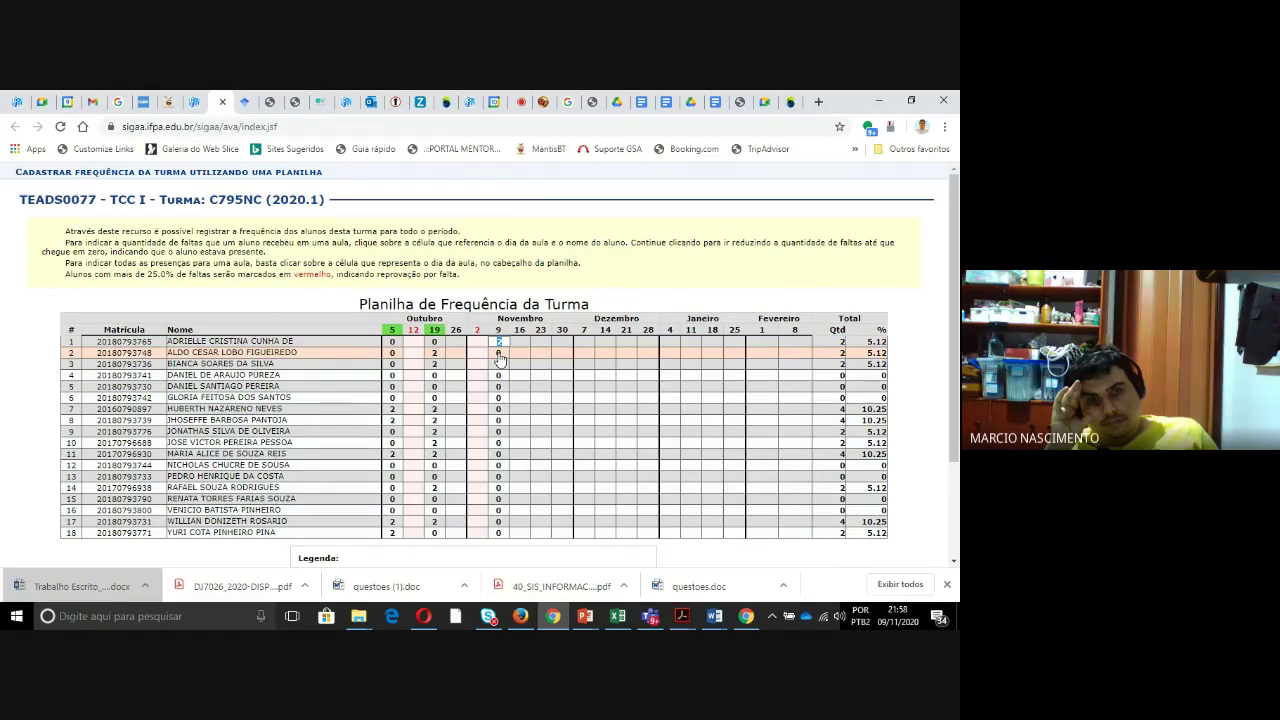
click(498, 353)
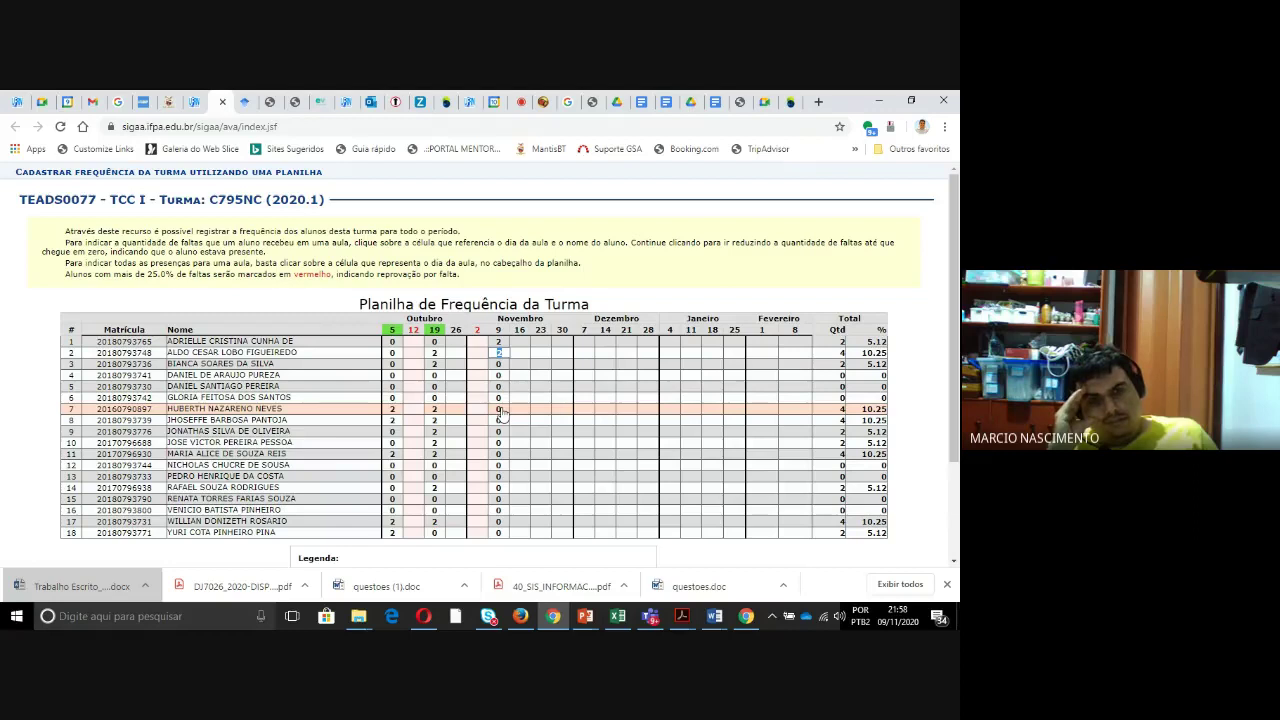
click(500, 410)
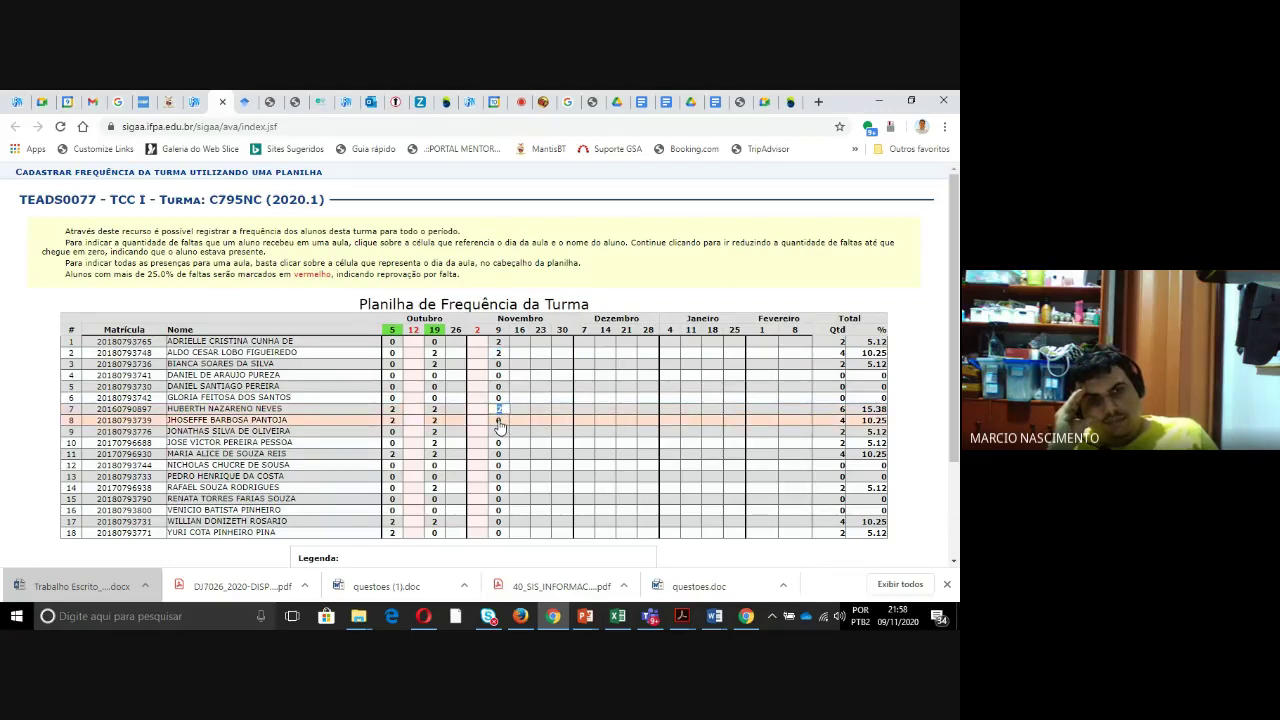
click(500, 423)
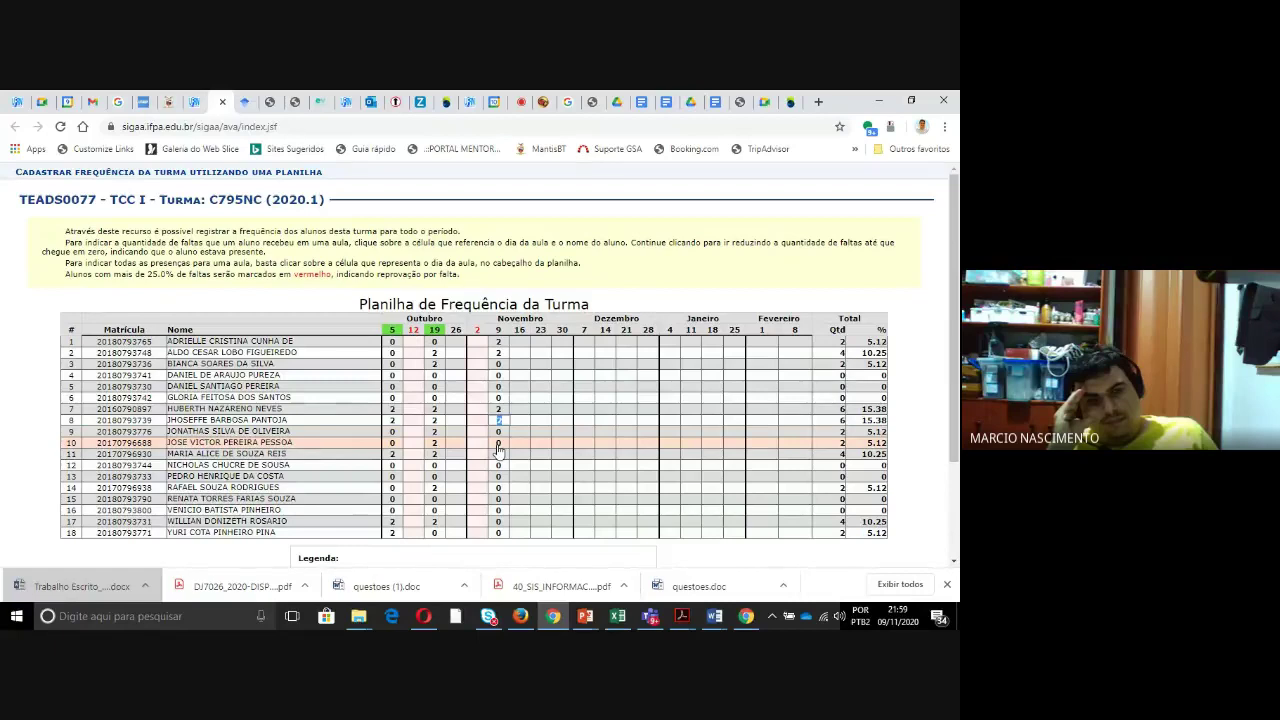
click(498, 443)
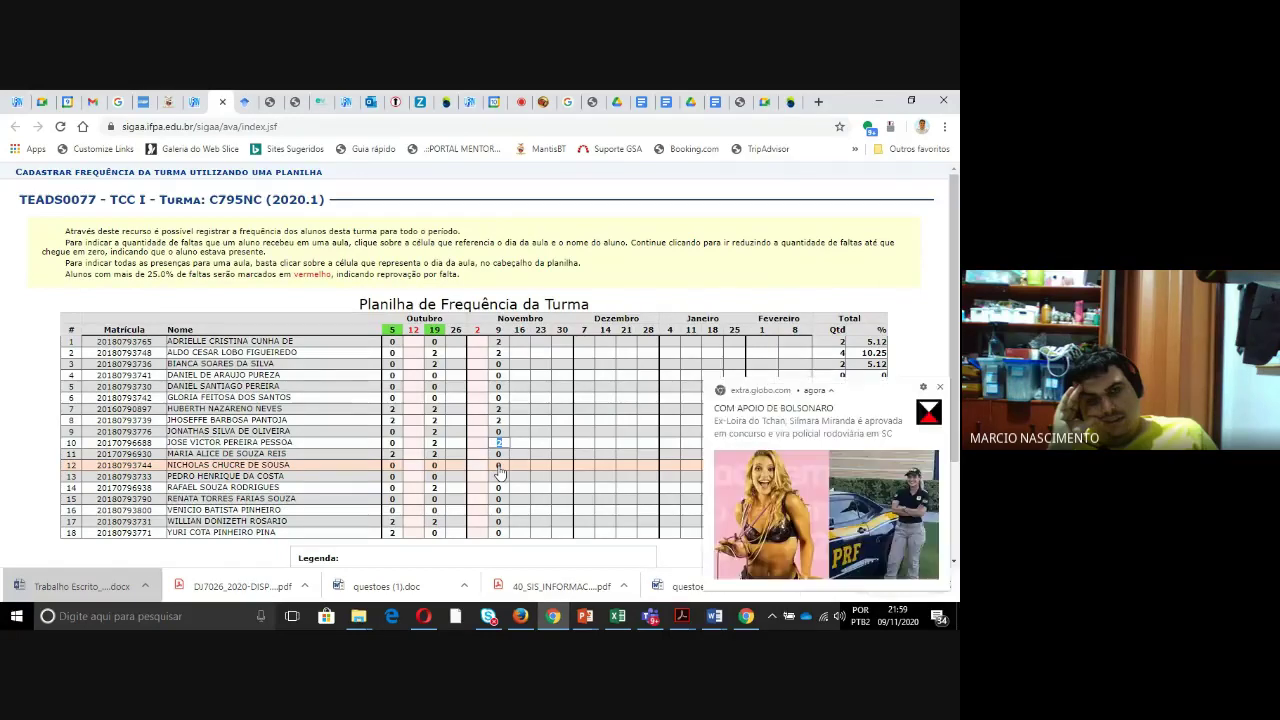
- Dismiss the news notification and revert trial 9 November absences on rows 13 and 14 to zero
click(939, 388)
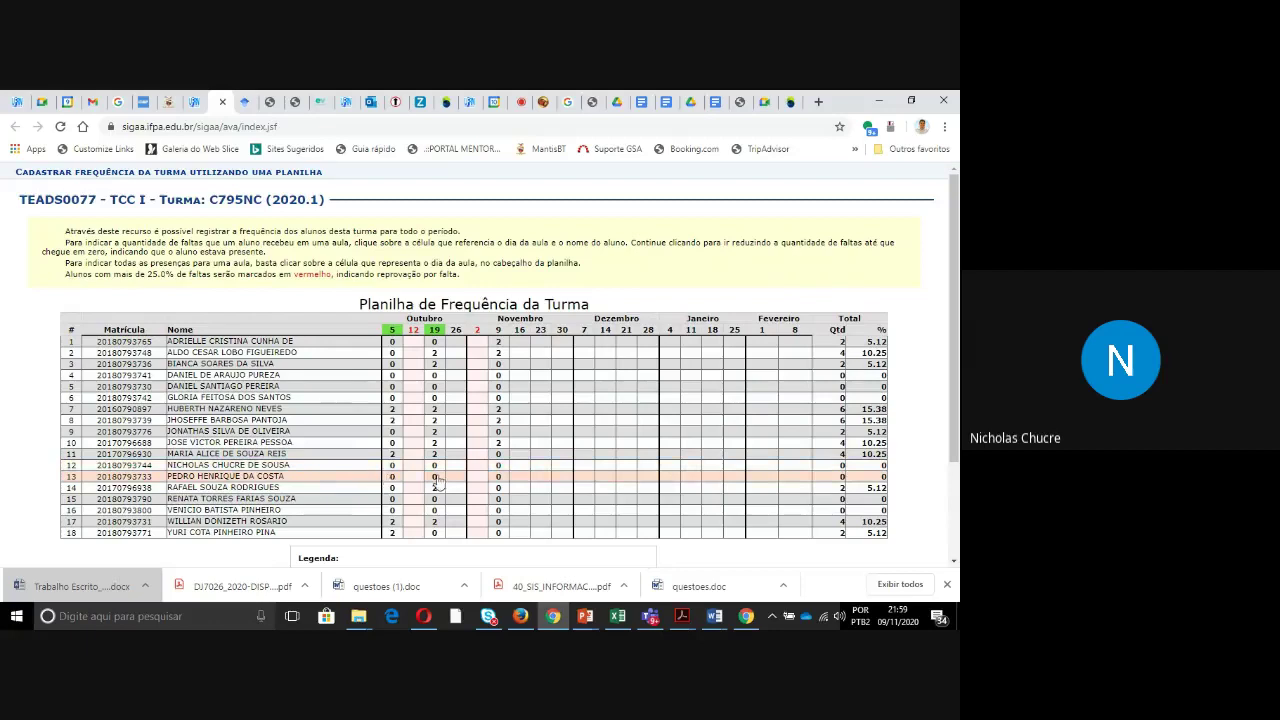
click(499, 478)
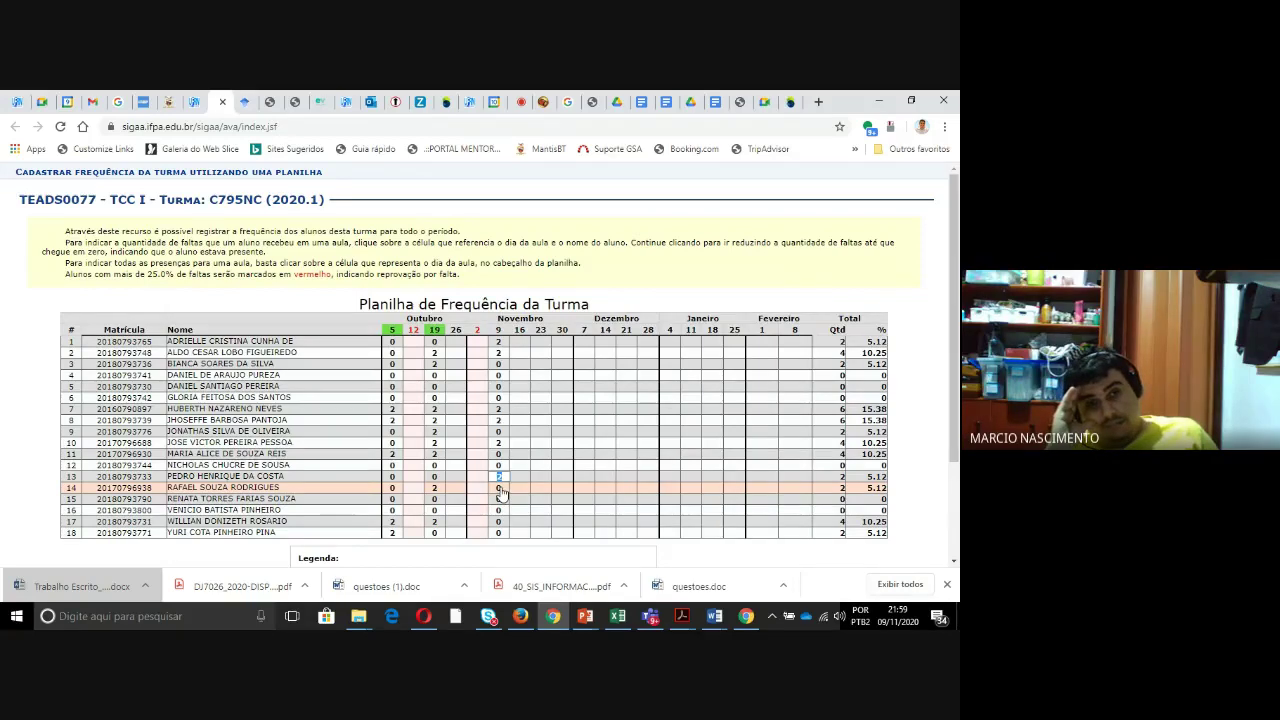
click(499, 478)
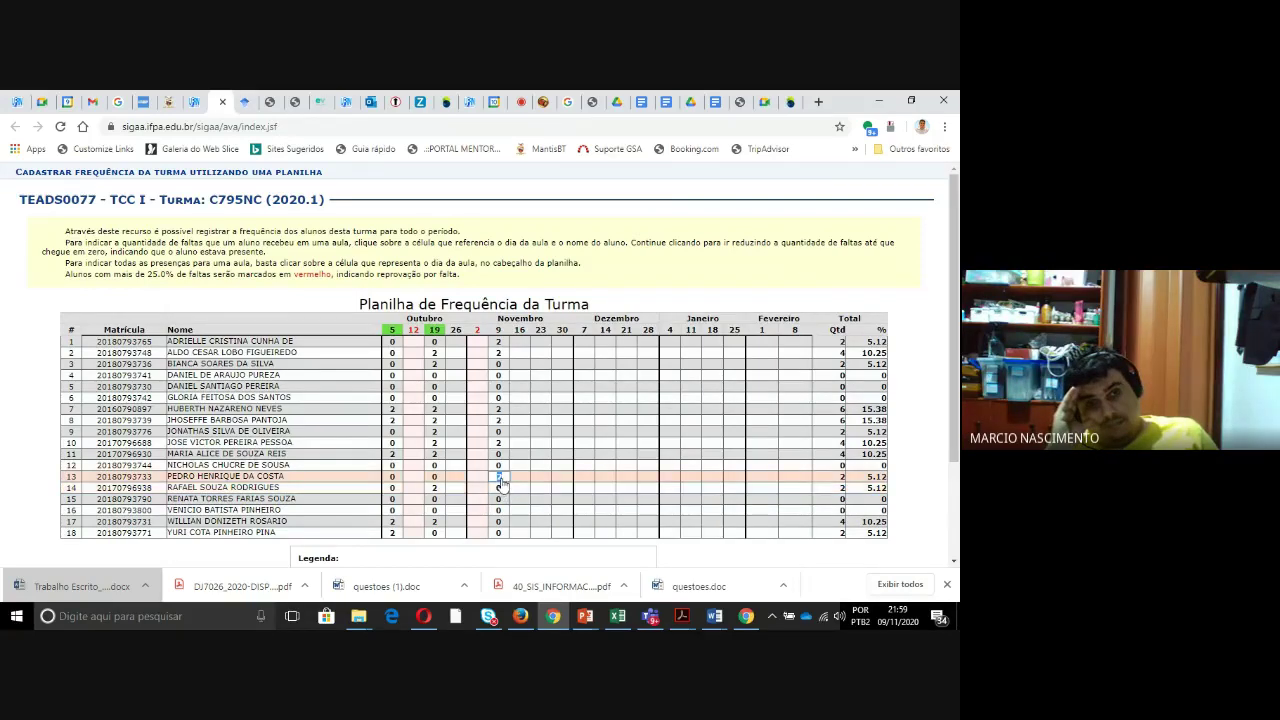
click(499, 478)
click(500, 489)
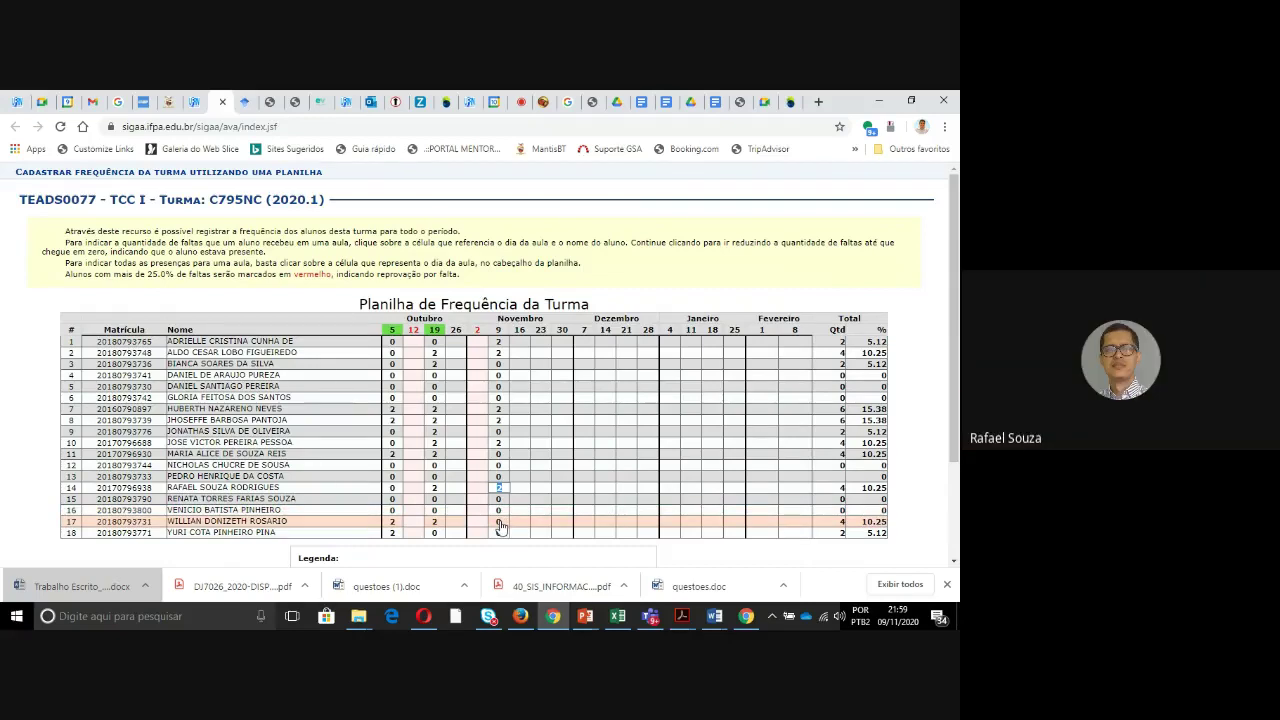
click(500, 488)
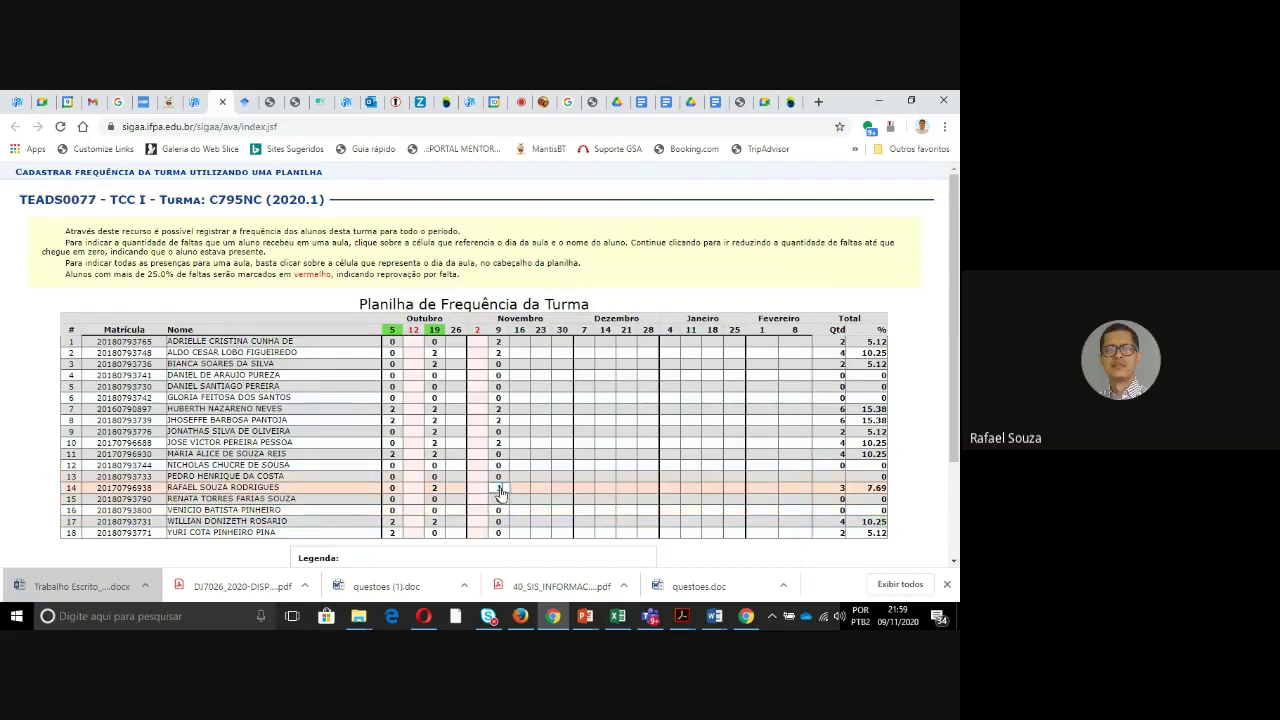
click(500, 488)
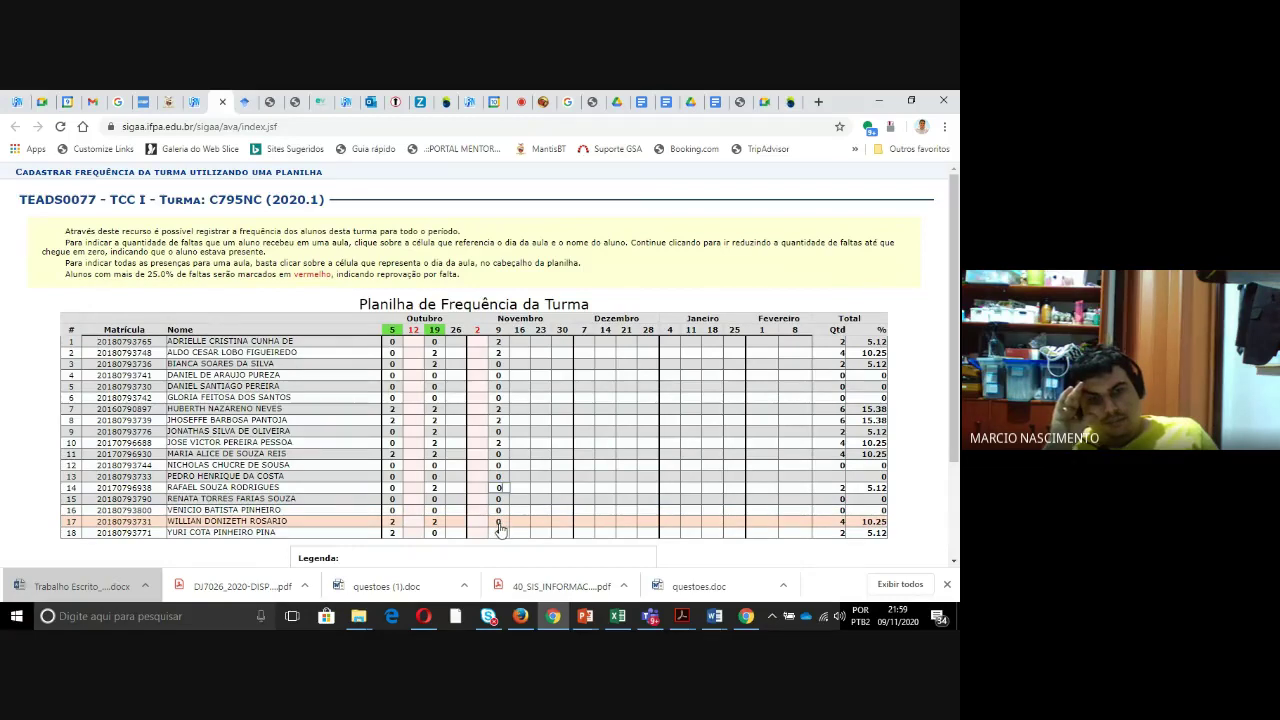
- Give row 17 two absences on 9 November and save with Gravar Frequências
click(499, 525)
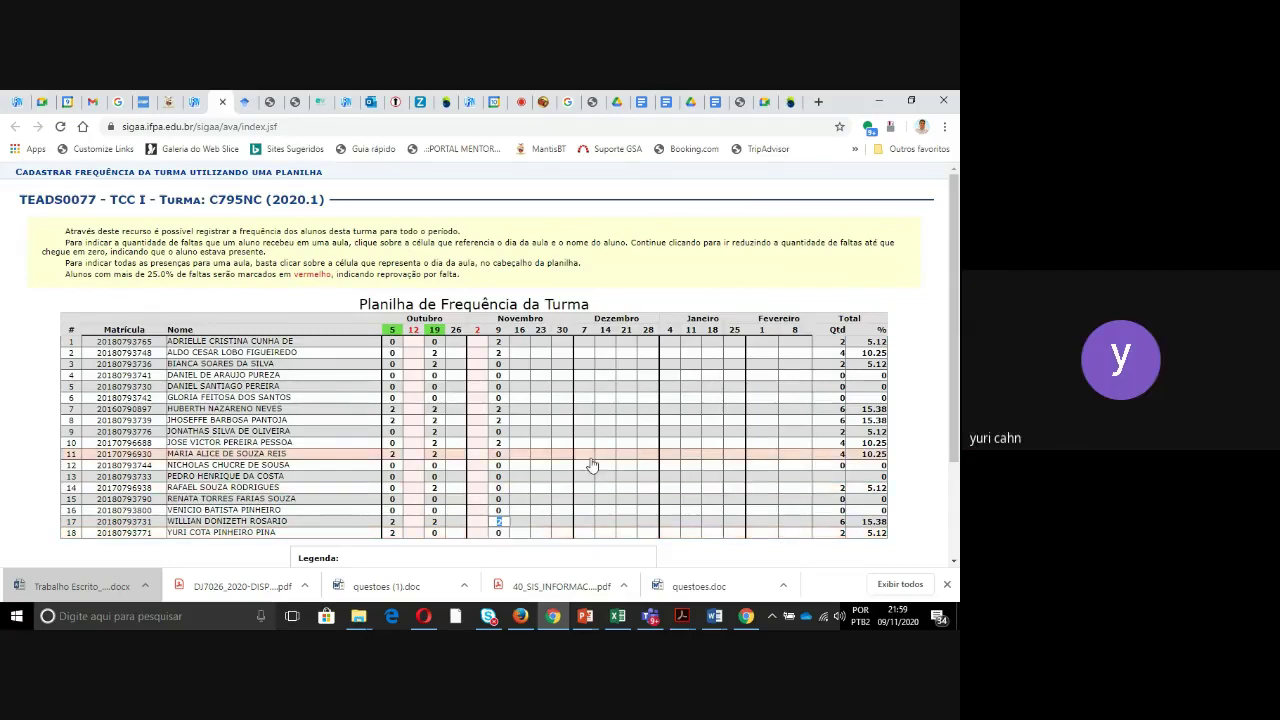
scroll(591, 466, down, 1)
scroll(585, 459, down, 1)
click(470, 471)
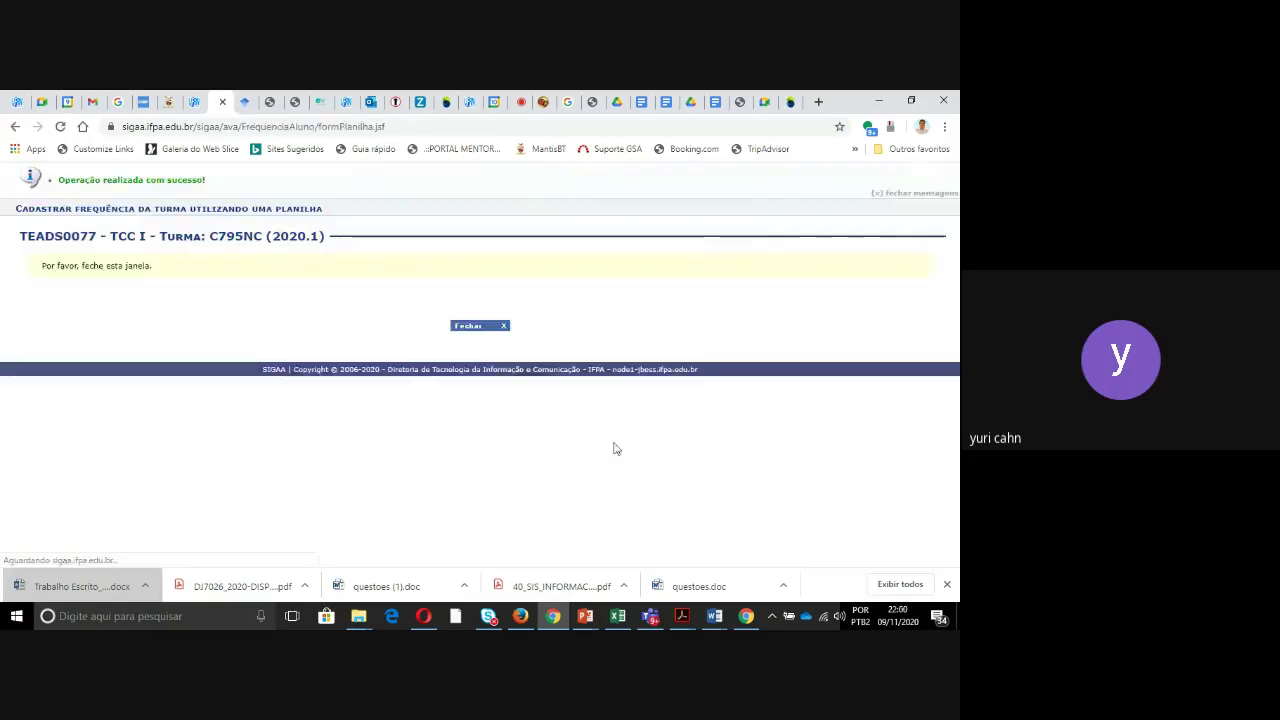
- Close the success confirmation, restore Chrome to the Google Meet tab, and lower the volume
click(477, 330)
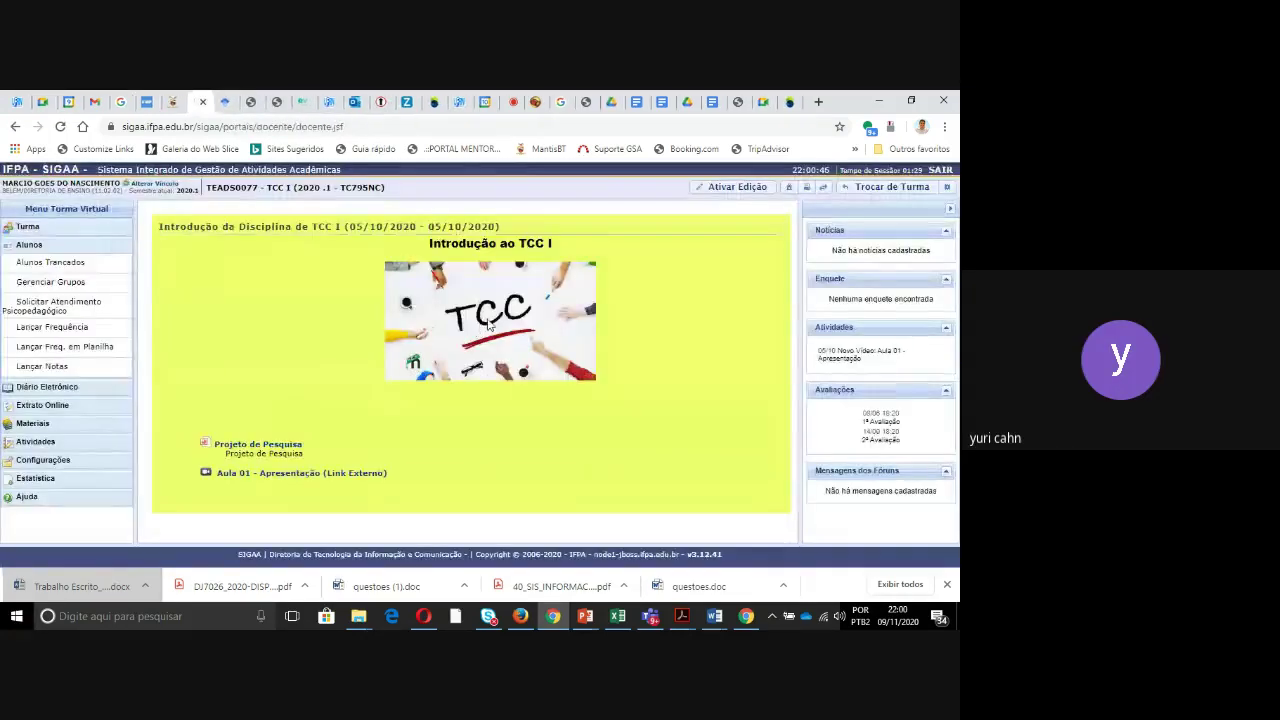
click(878, 100)
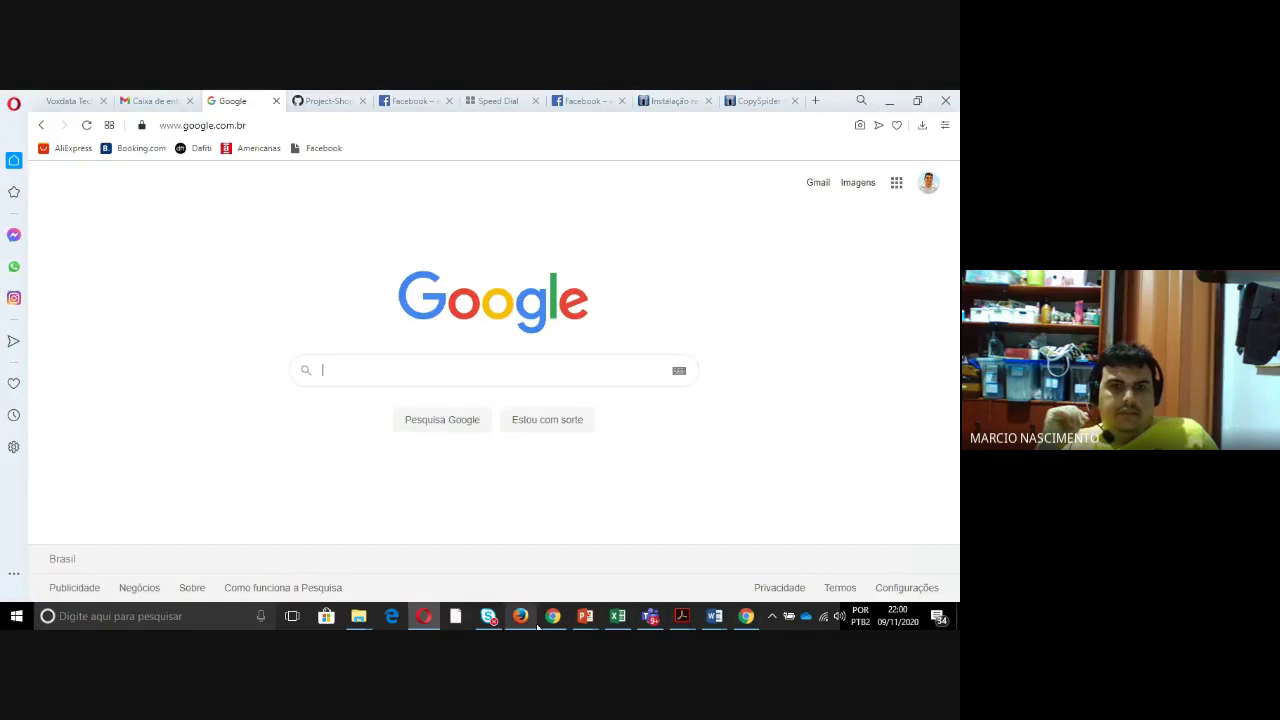
mouse_move(515, 620)
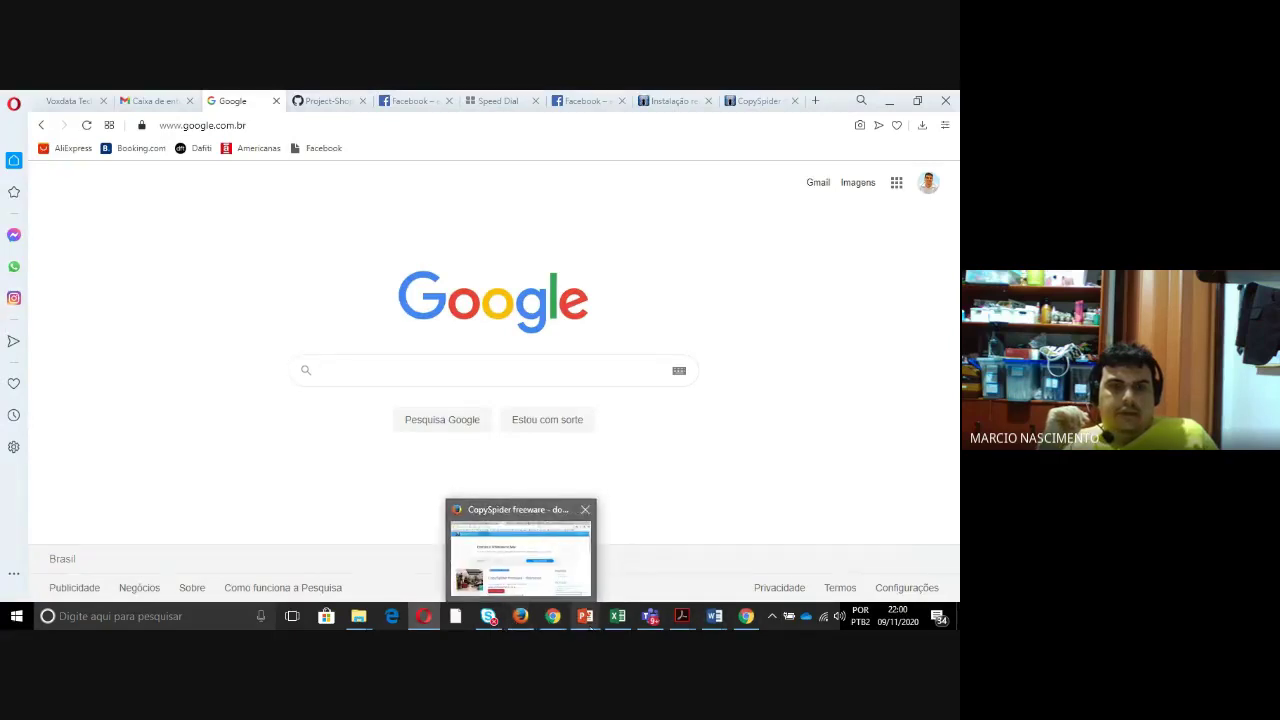
mouse_move(748, 618)
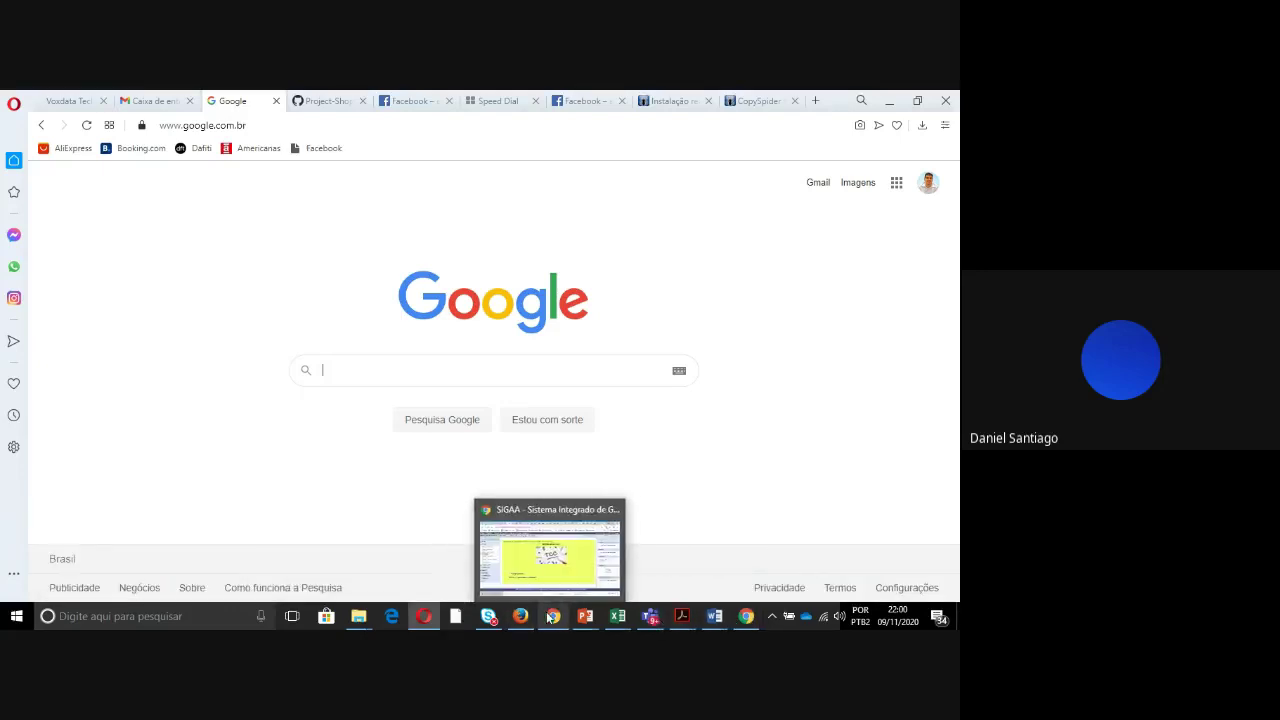
click(552, 616)
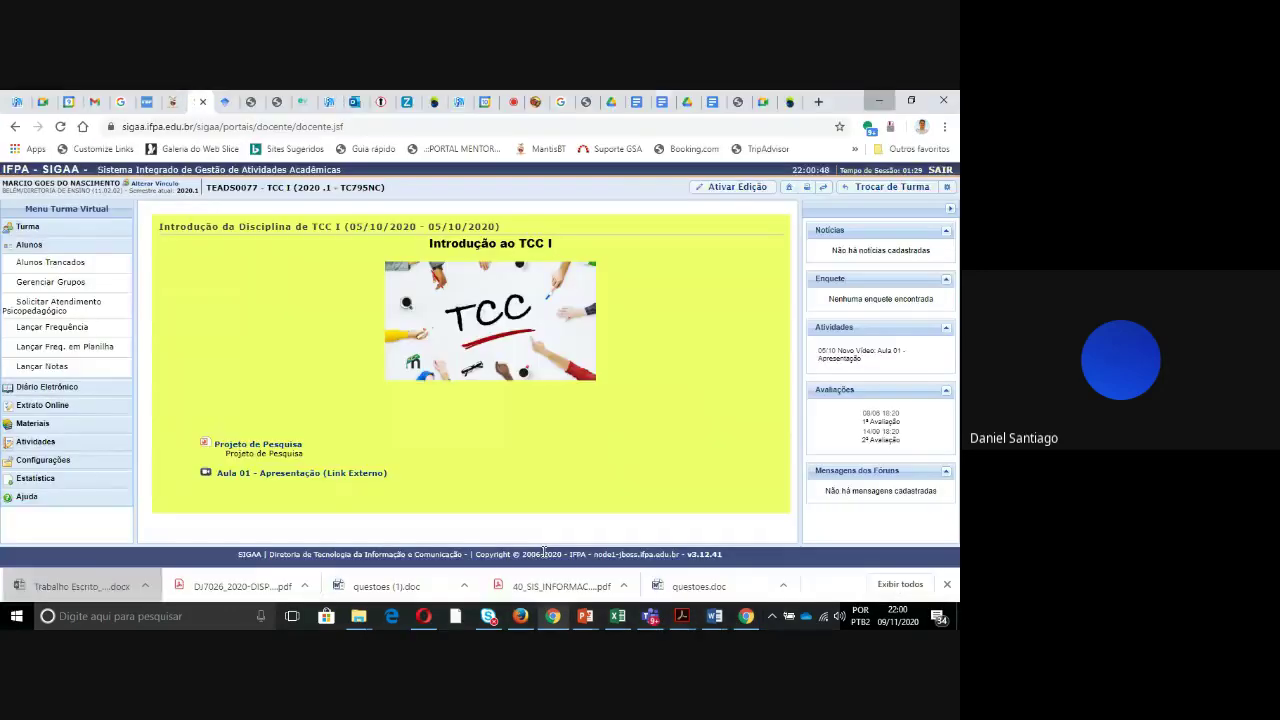
click(492, 101)
mouse_move(415, 222)
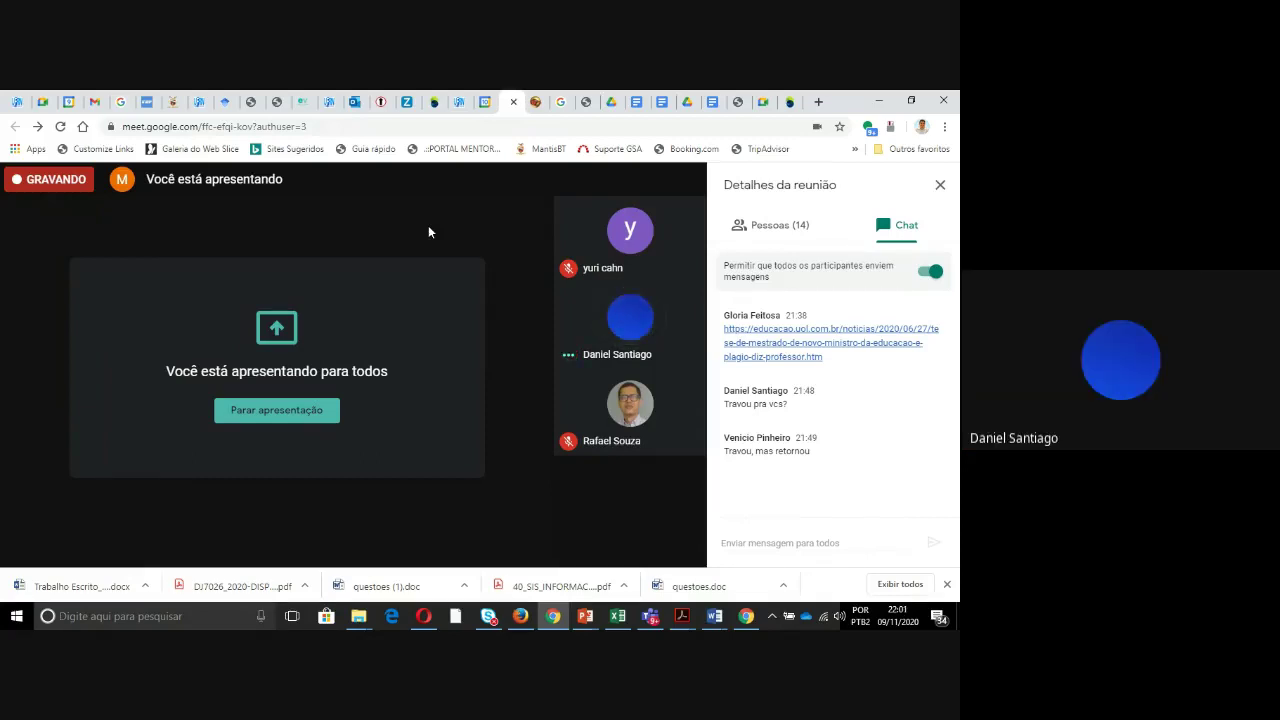
key(XF86AudioLowerVolume)
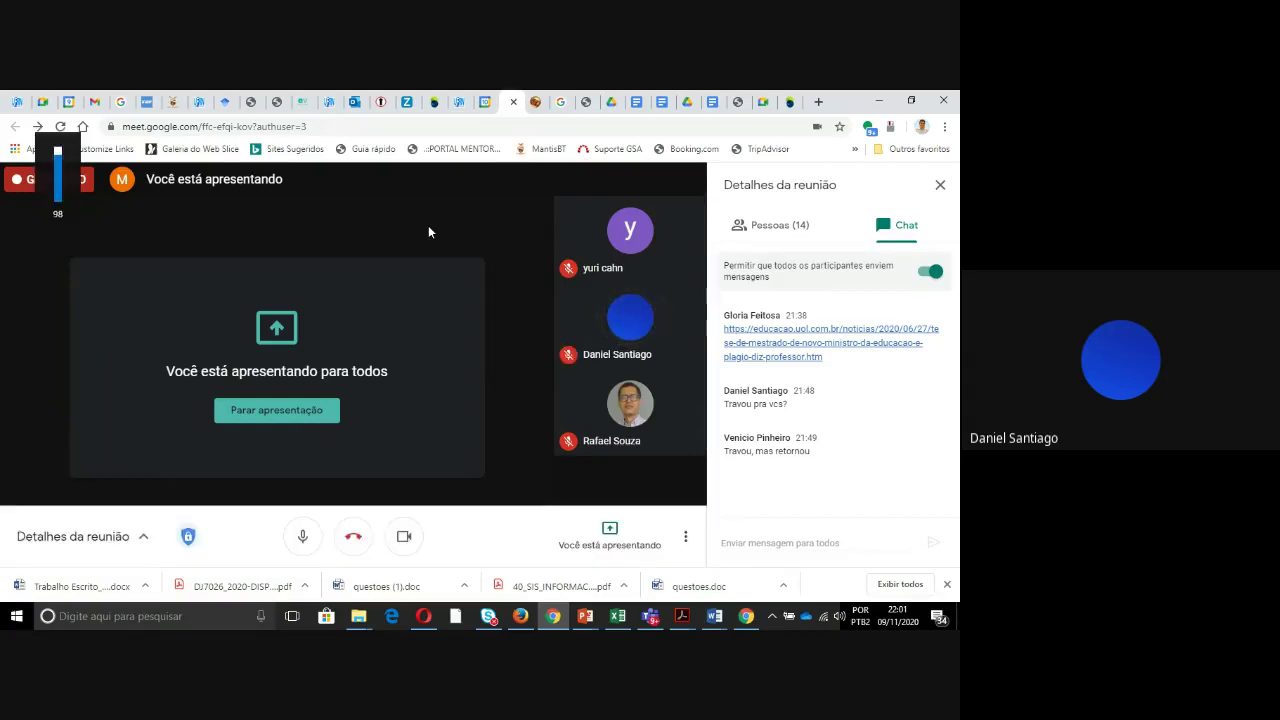